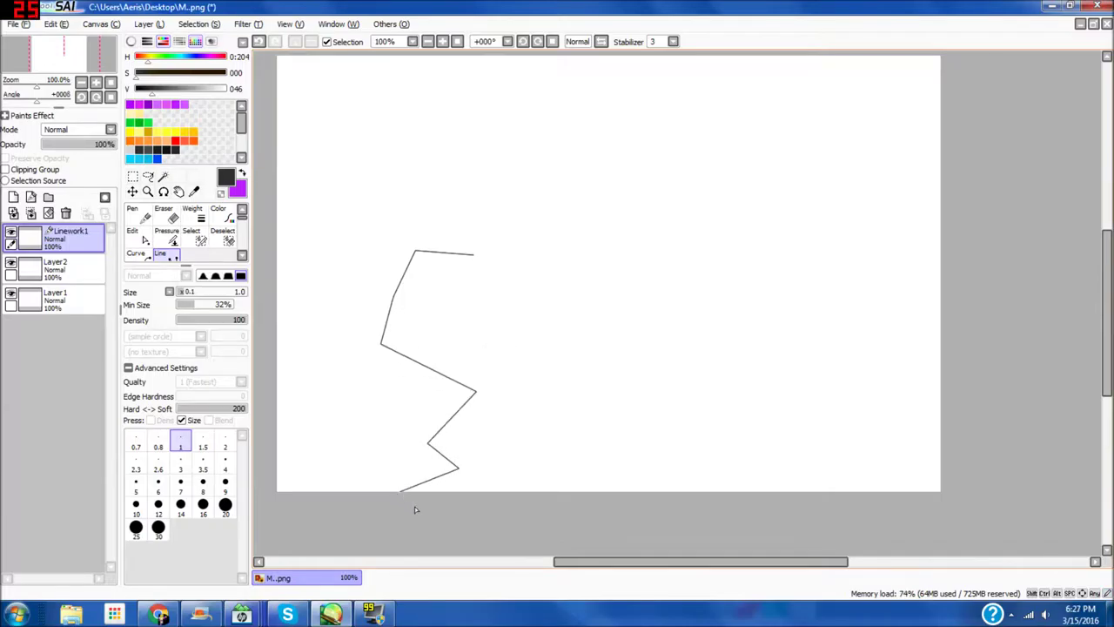
Step: Draw the forehead, the head top and the floppy ear in straight segments, ending the ear stroke inside the head
{"action": "left_click", "coordinate": [507, 174]}
{"action": "left_click", "coordinate": [691, 185]}
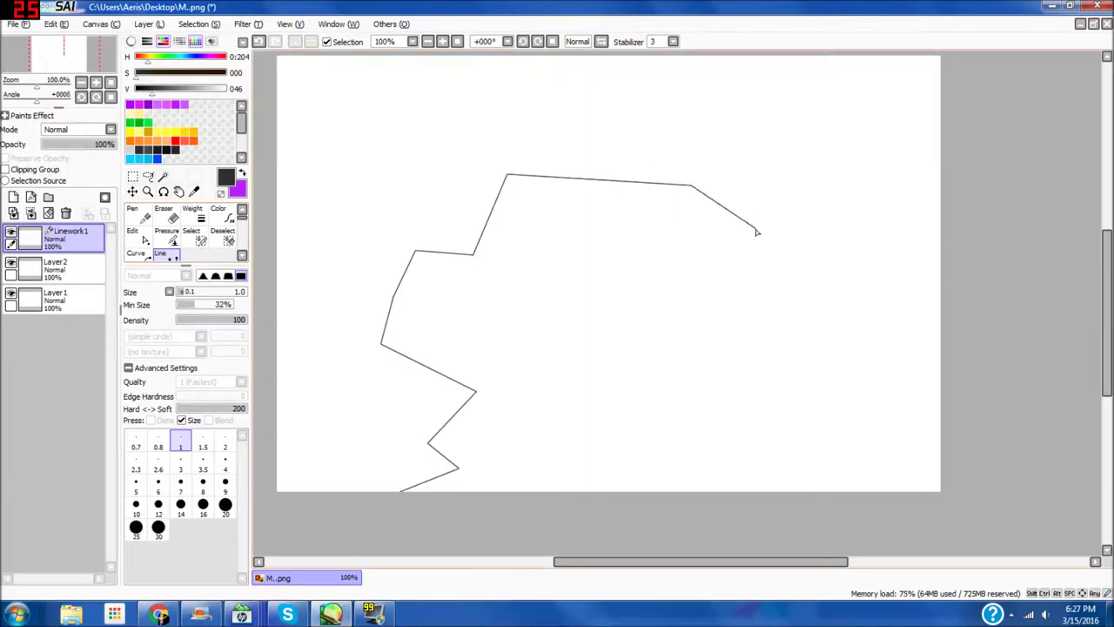
{"action": "left_click", "coordinate": [812, 288]}
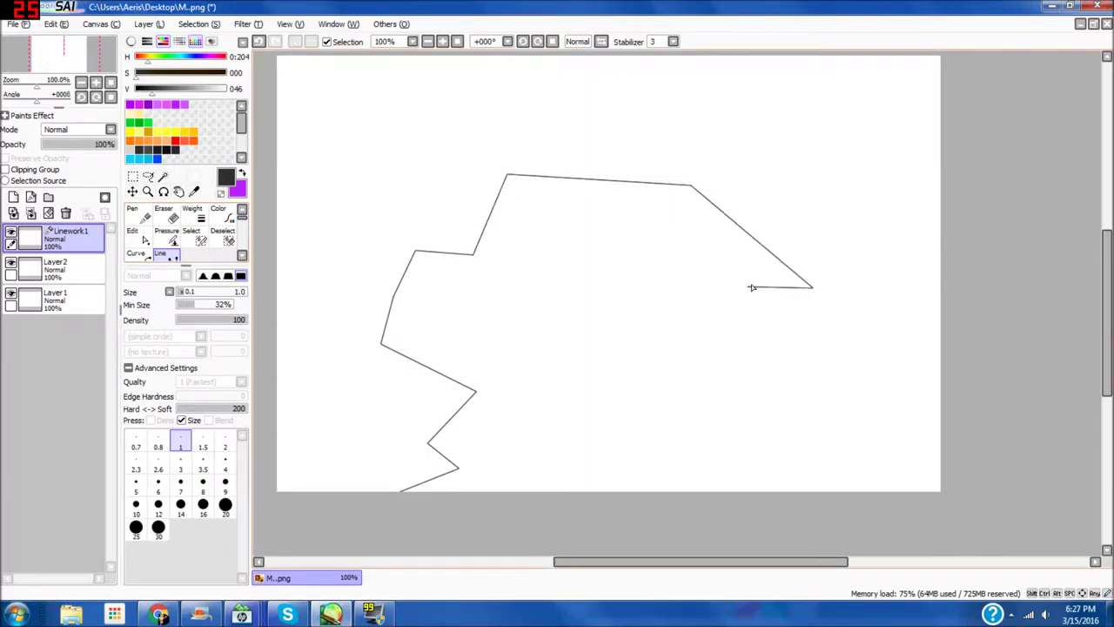
{"action": "left_click", "coordinate": [660, 234]}
{"action": "left_click", "coordinate": [140, 215]}
Step: Draw the jagged fur line of the neck in straight segments from beneath the ear down to the canvas's lower edge
{"action": "left_click", "coordinate": [165, 255]}
{"action": "left_click", "coordinate": [734, 396]}
{"action": "left_click", "coordinate": [850, 470]}
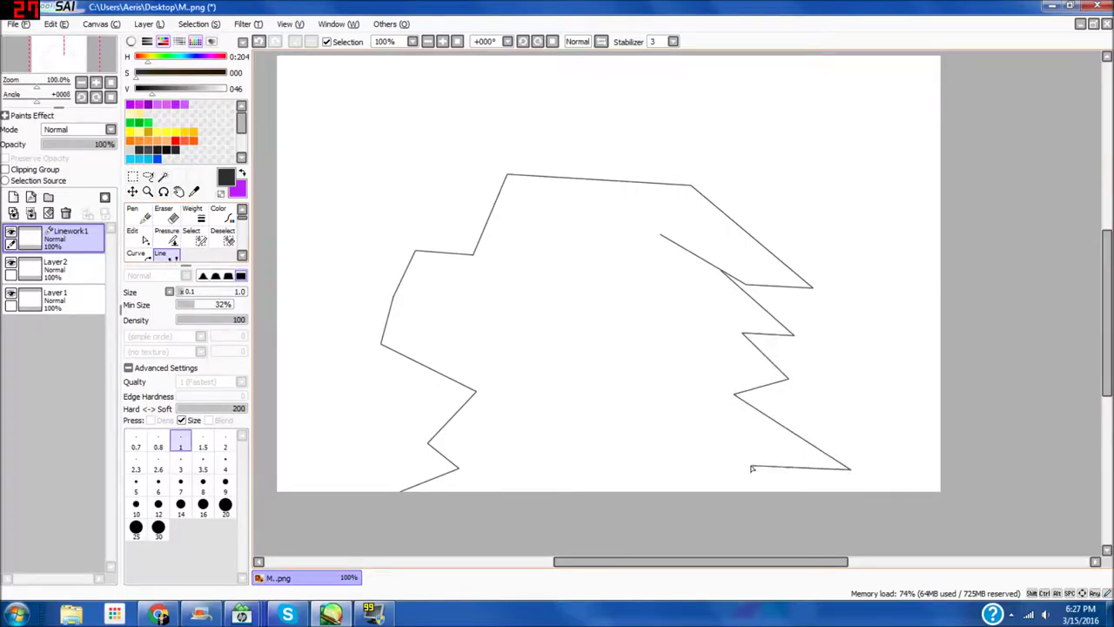
{"action": "left_click", "coordinate": [137, 212]}
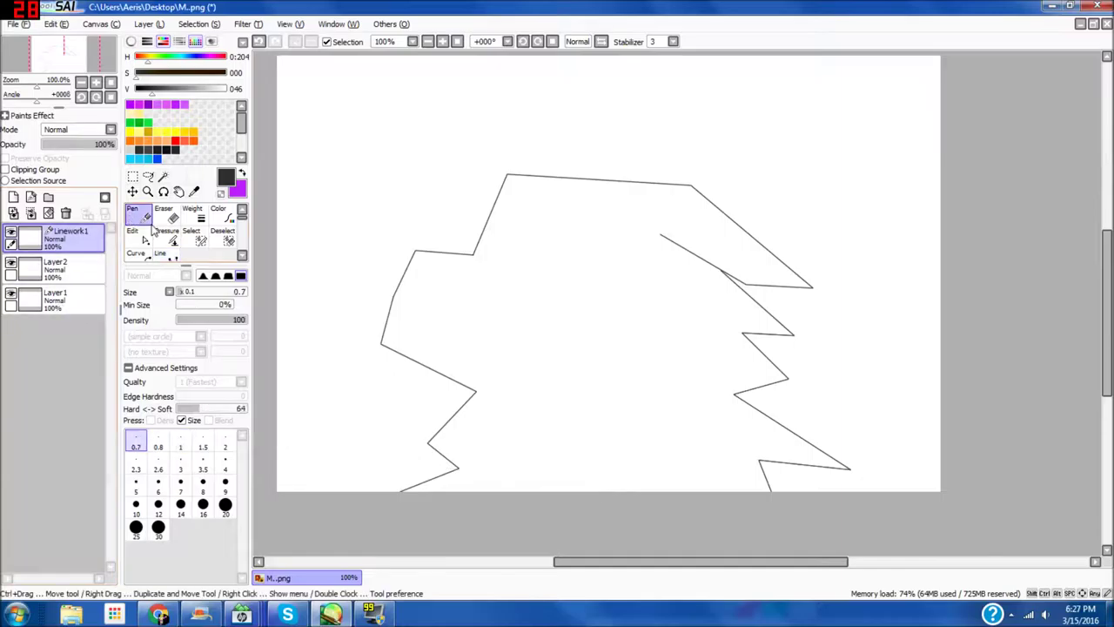
Step: Draw a closed five-sided eye outline in straight segments below the forehead
{"action": "left_click", "coordinate": [163, 254]}
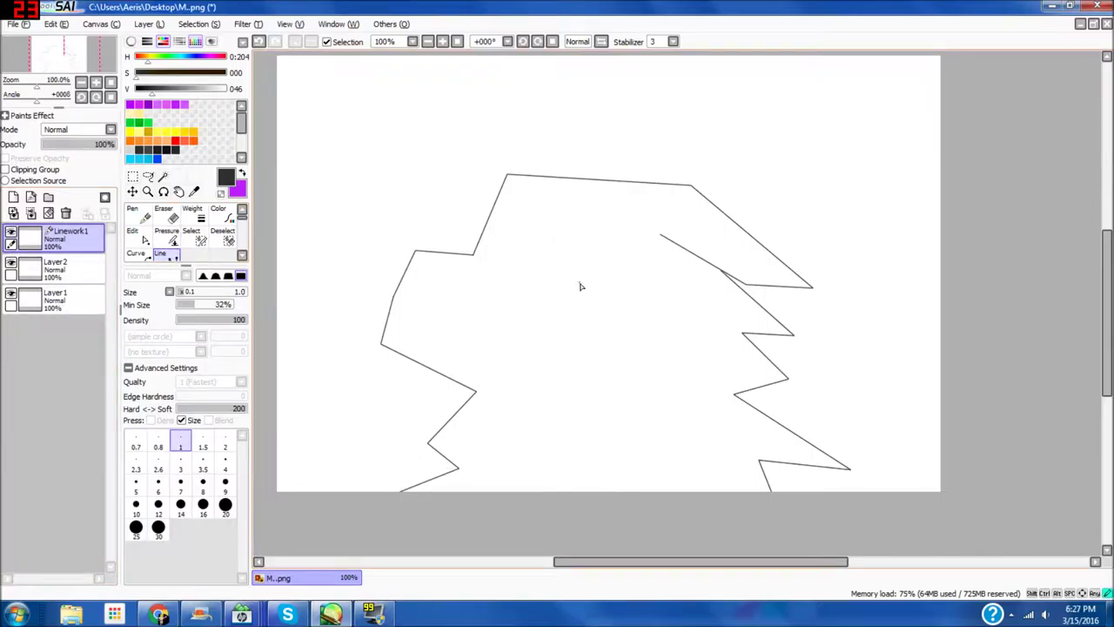
{"action": "left_click", "coordinate": [502, 329]}
{"action": "left_click", "coordinate": [547, 339]}
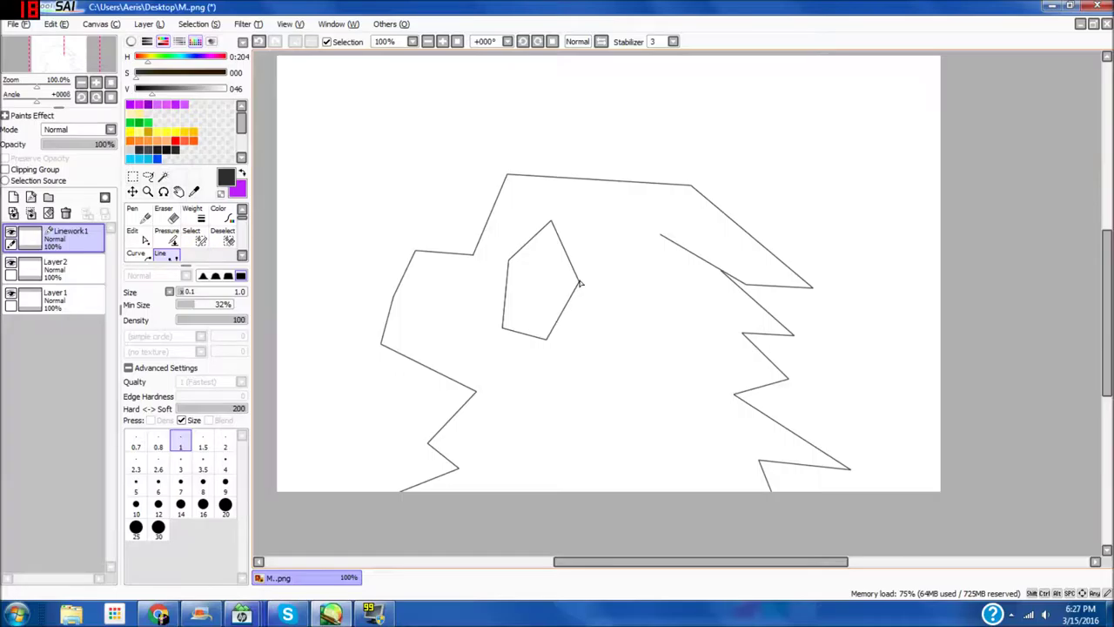
{"action": "left_click", "coordinate": [137, 212]}
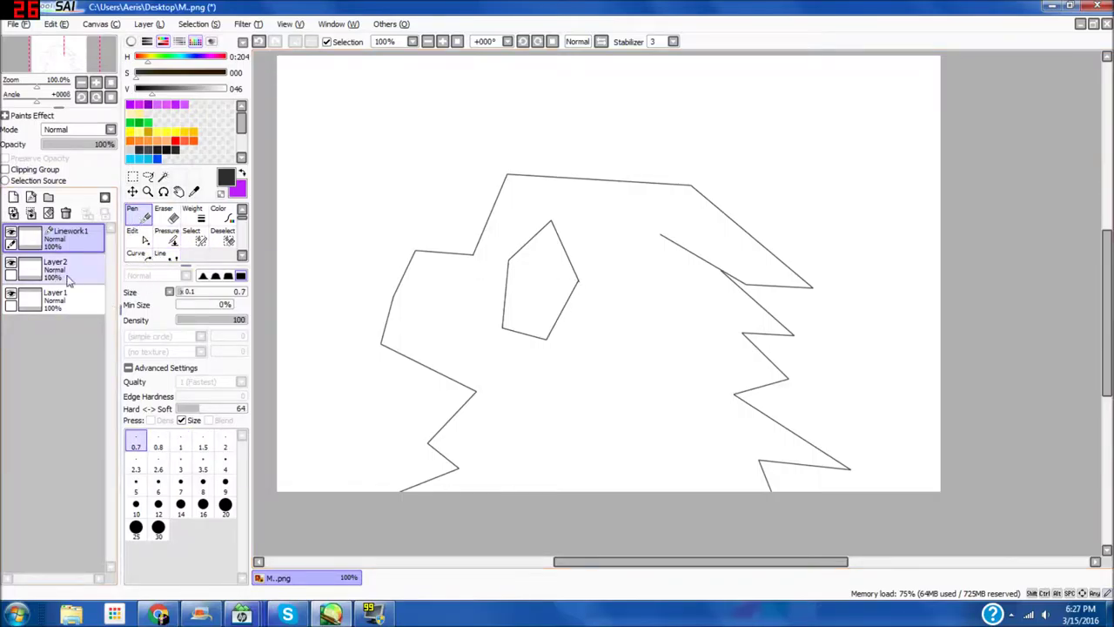
Step: Draw a curved arch-shaped iris inside the eye outline, ending on the eye's lower edge
{"action": "scroll", "coordinate": [479, 294], "scroll_direction": "up", "scroll_amount": 2}
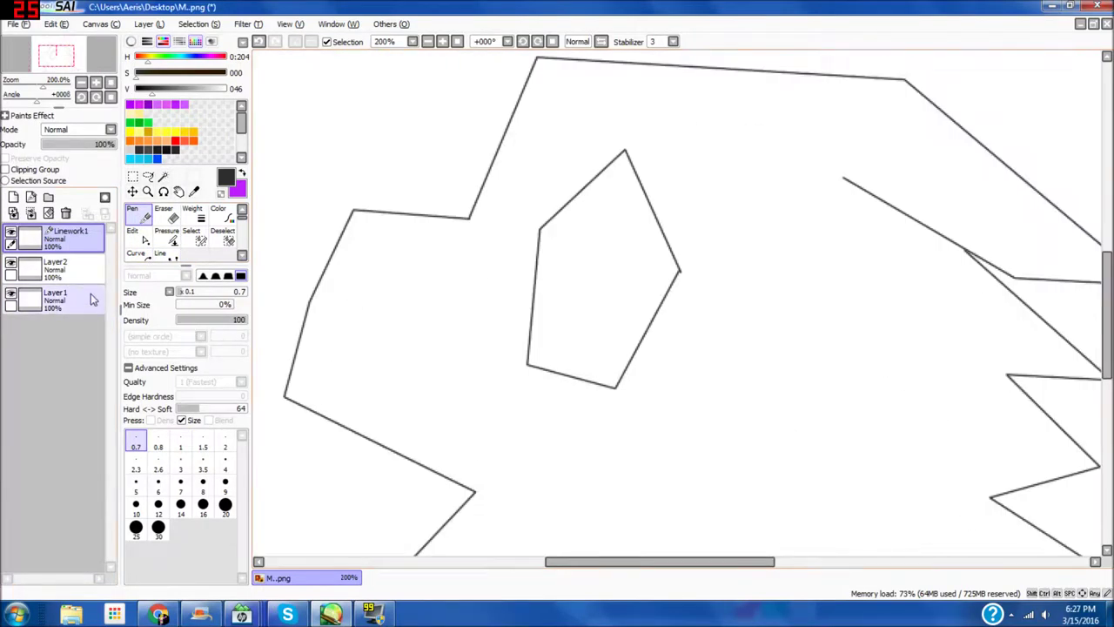
{"action": "left_click", "coordinate": [145, 256]}
{"action": "left_click", "coordinate": [555, 258]}
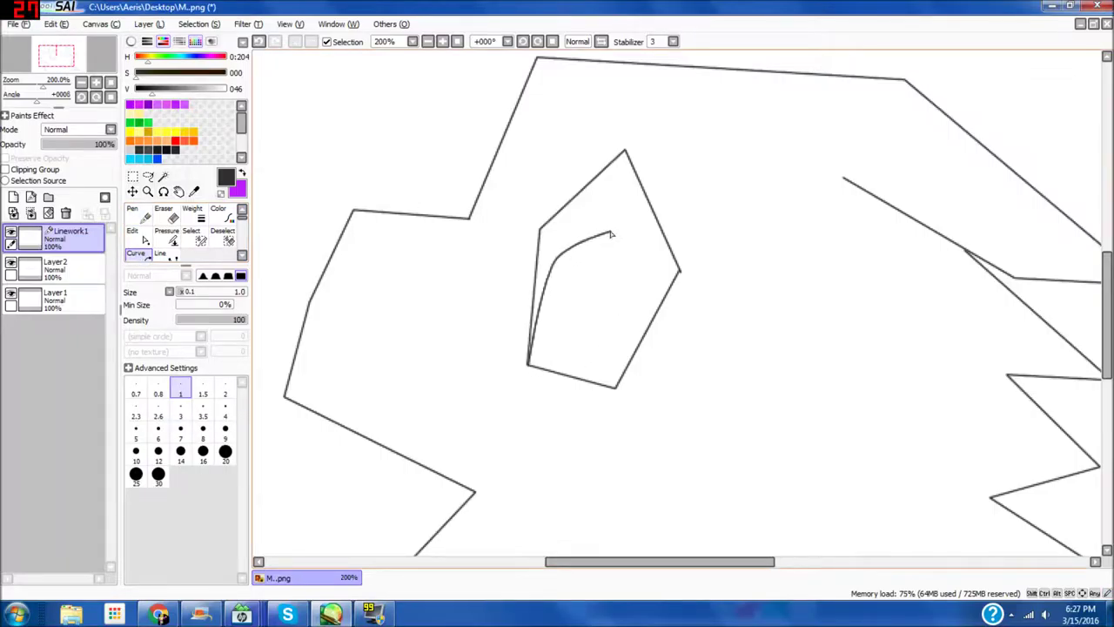
{"action": "left_click", "coordinate": [577, 212]}
{"action": "left_click", "coordinate": [620, 263]}
{"action": "left_click", "coordinate": [597, 386]}
{"action": "left_click", "coordinate": [144, 218]}
Step: Reshape the eye outline by translating its control points so the angular sides and lower edge become smooth curves
{"action": "scroll", "coordinate": [469, 351], "scroll_direction": "down", "scroll_amount": 2}
{"action": "left_click", "coordinate": [143, 238]}
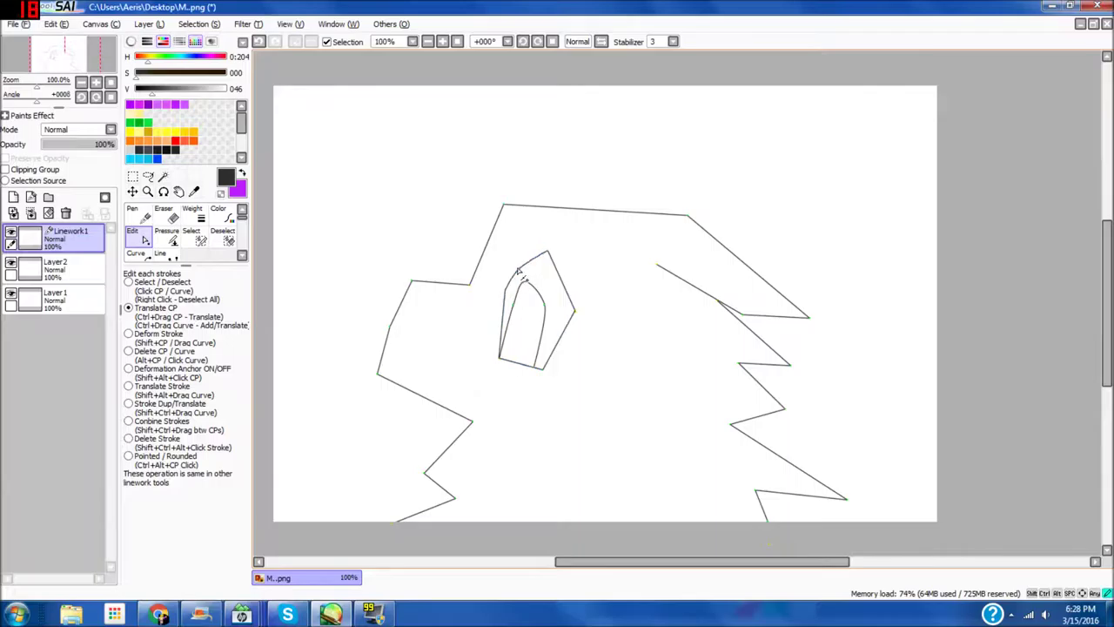
{"action": "left_click_drag", "start_coordinate": [517, 269], "coordinate": [548, 254]}
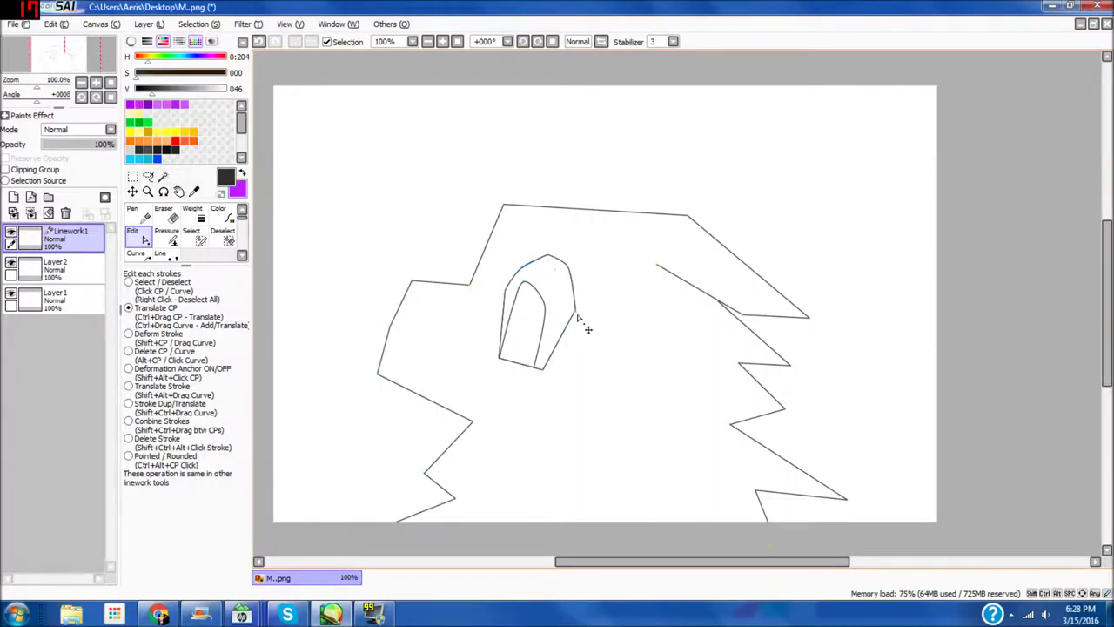
{"action": "left_click_drag", "start_coordinate": [573, 314], "coordinate": [566, 312]}
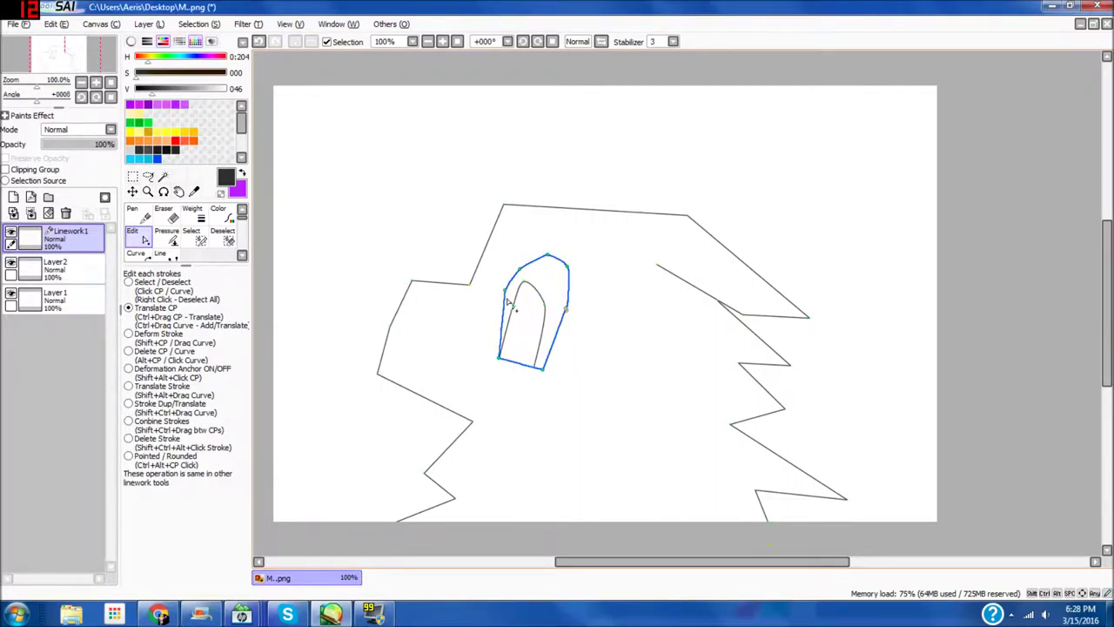
{"action": "left_click_drag", "start_coordinate": [519, 363], "coordinate": [521, 357]}
Step: Bend the muzzle, chin, neck fur, ear and head-top segments into curves and shorten the lowest fur spike
{"action": "left_click_drag", "start_coordinate": [397, 340], "coordinate": [386, 340]}
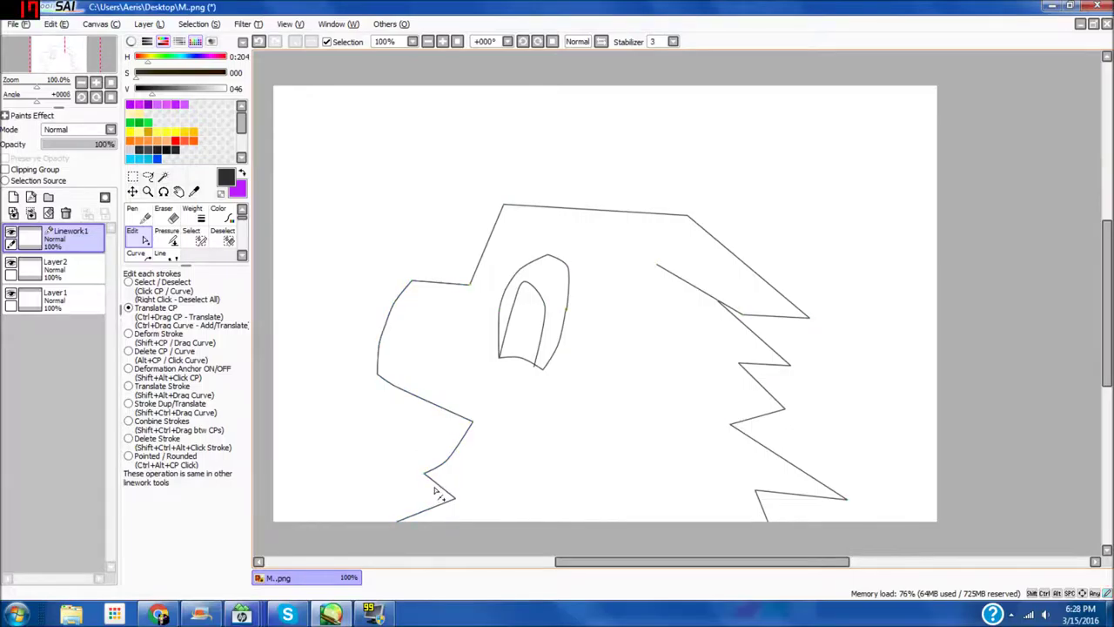
{"action": "mouse_move", "coordinate": [426, 474]}
{"action": "left_mouse_down"}
{"action": "mouse_move", "coordinate": [428, 501]}
{"action": "mouse_move", "coordinate": [441, 496]}
{"action": "left_mouse_up"}
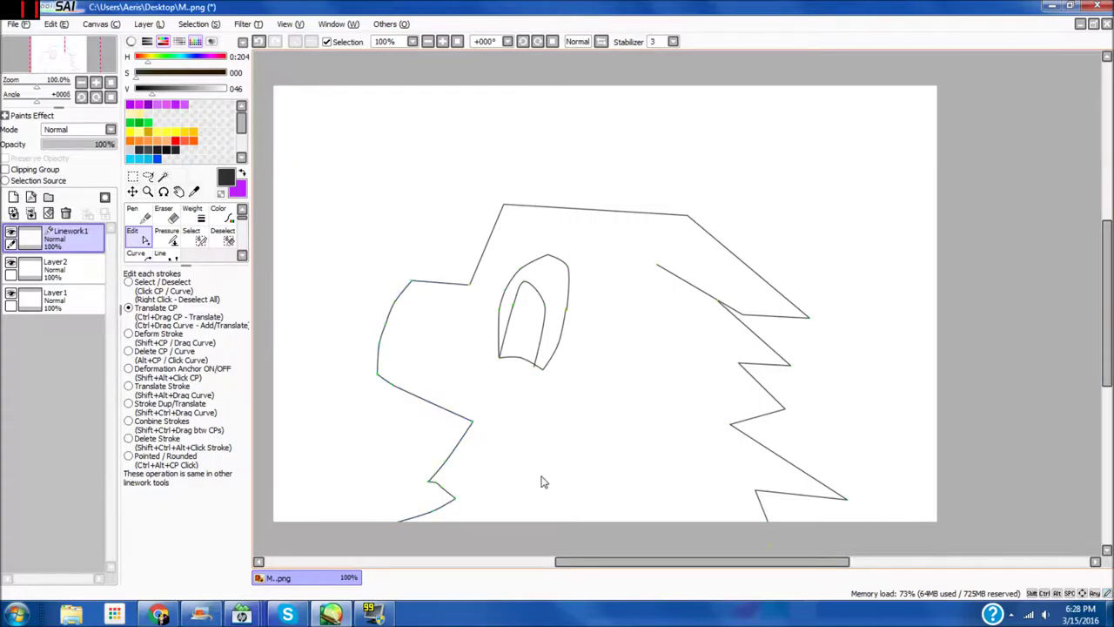
{"action": "left_click_drag", "start_coordinate": [758, 337], "coordinate": [747, 385]}
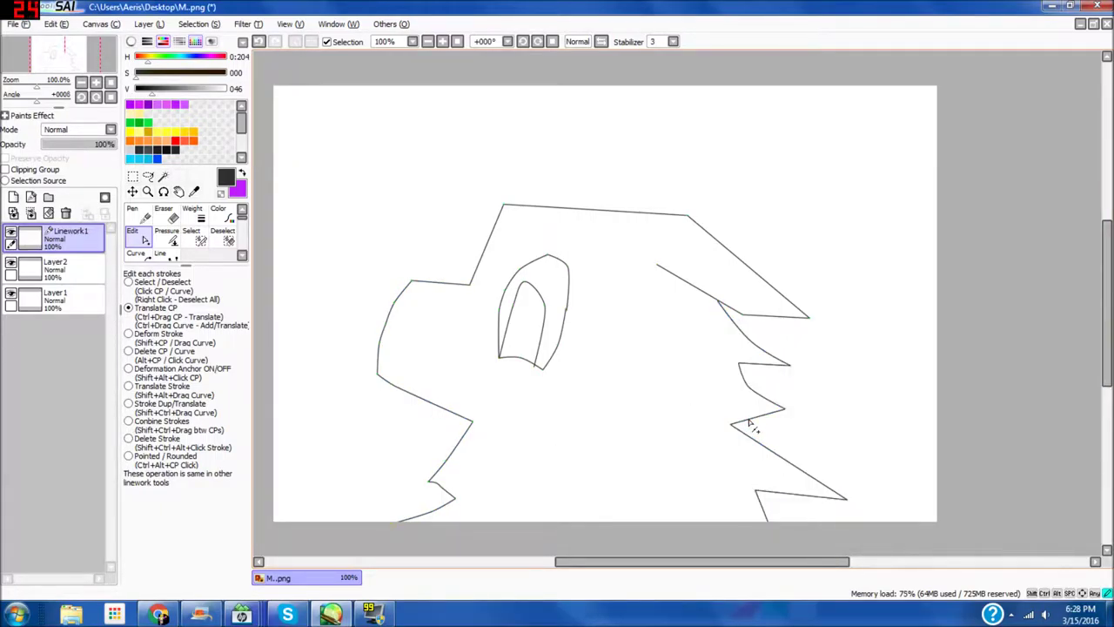
{"action": "left_click_drag", "start_coordinate": [733, 428], "coordinate": [720, 407]}
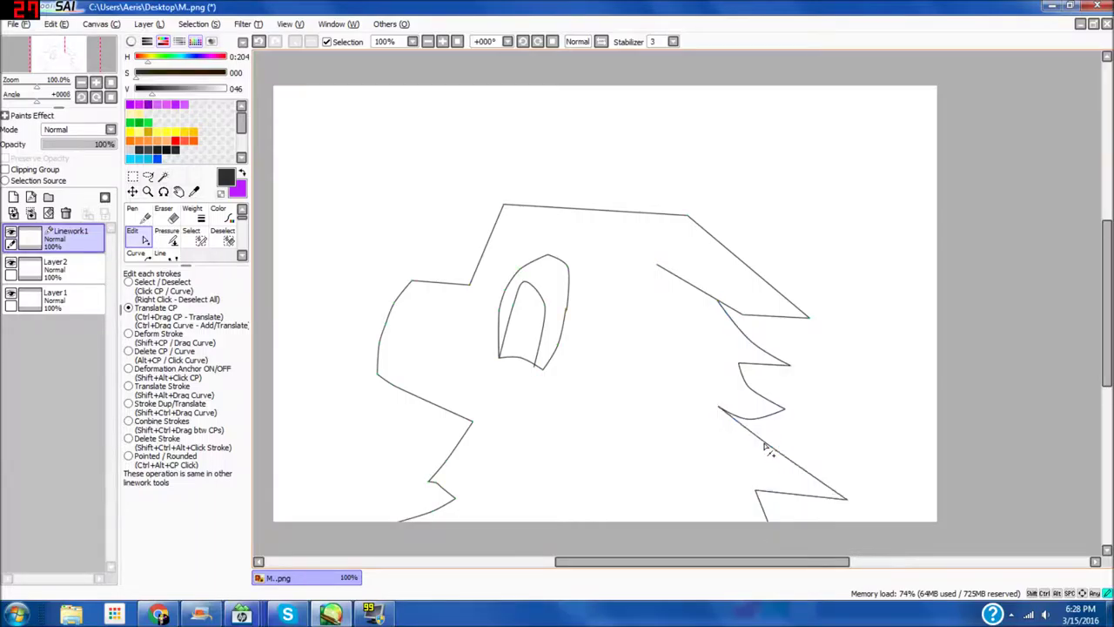
{"action": "left_click_drag", "start_coordinate": [846, 499], "coordinate": [768, 490]}
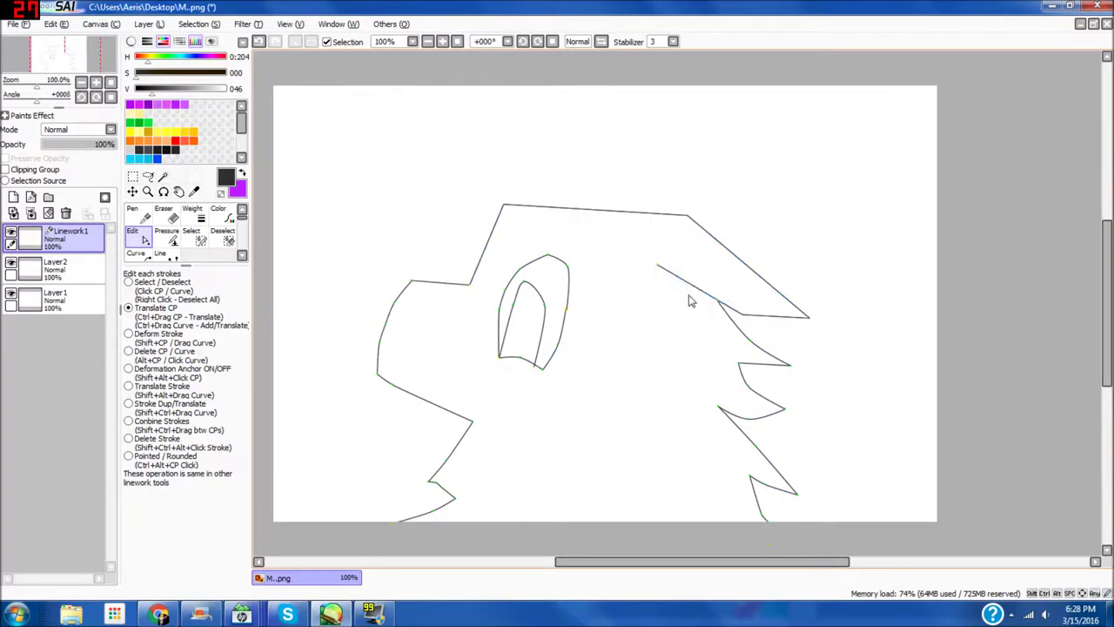
{"action": "left_click_drag", "start_coordinate": [778, 316], "coordinate": [778, 280]}
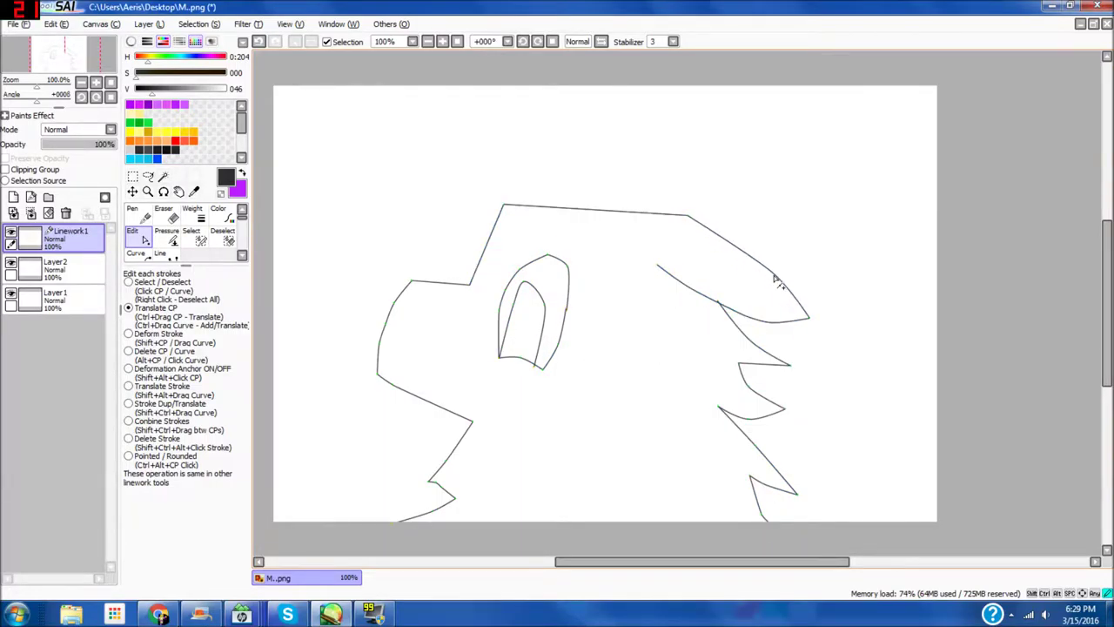
{"action": "left_click_drag", "start_coordinate": [597, 210], "coordinate": [591, 201]}
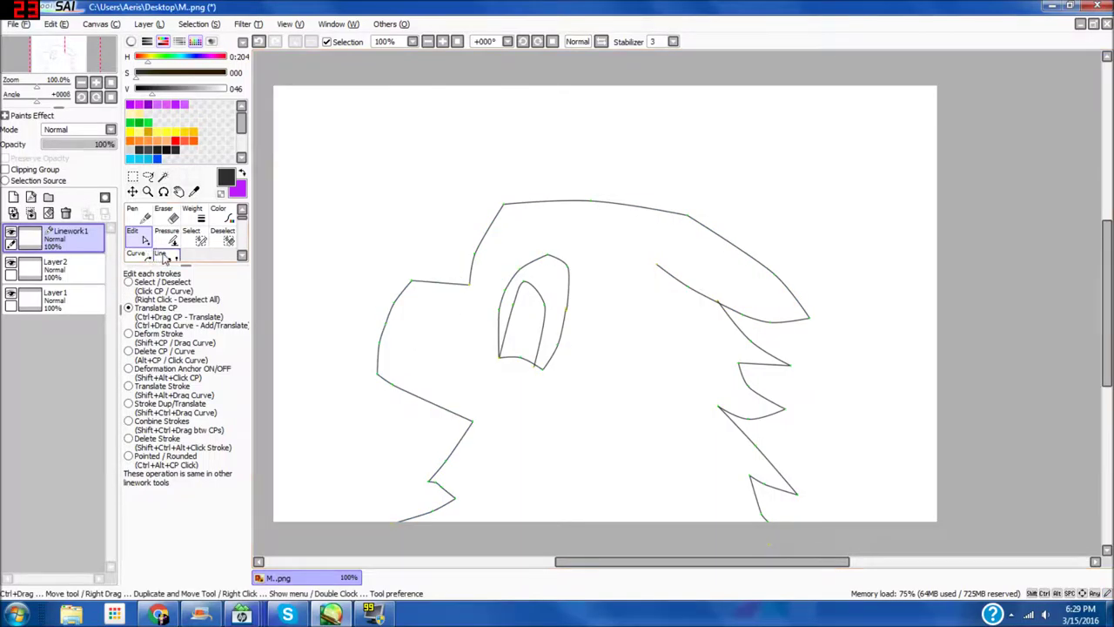
Step: Draw a small closed curved highlight at the lower end of the iris
{"action": "left_click", "coordinate": [159, 253]}
{"action": "scroll", "coordinate": [453, 371], "scroll_direction": "up", "scroll_amount": 5}
{"action": "left_click_drag", "start_coordinate": [1106, 324], "coordinate": [1107, 351]}
{"action": "scroll", "coordinate": [522, 337], "scroll_direction": "down", "scroll_amount": 2}
{"action": "left_click", "coordinate": [137, 254]}
{"action": "left_click", "coordinate": [542, 338]}
{"action": "left_click", "coordinate": [511, 323]}
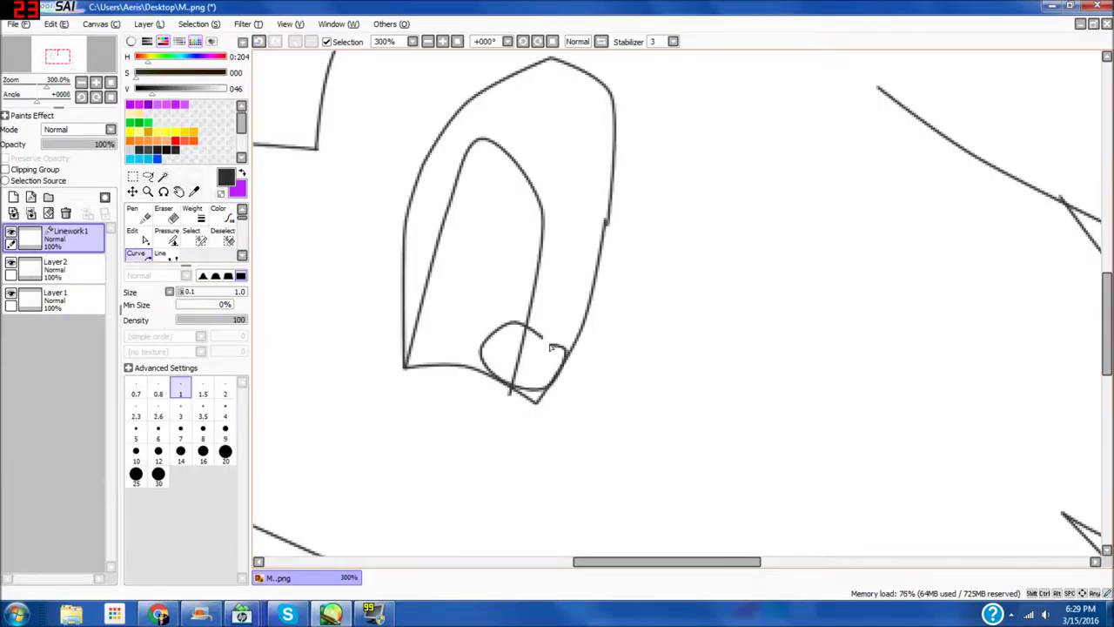
{"action": "left_click", "coordinate": [159, 253]}
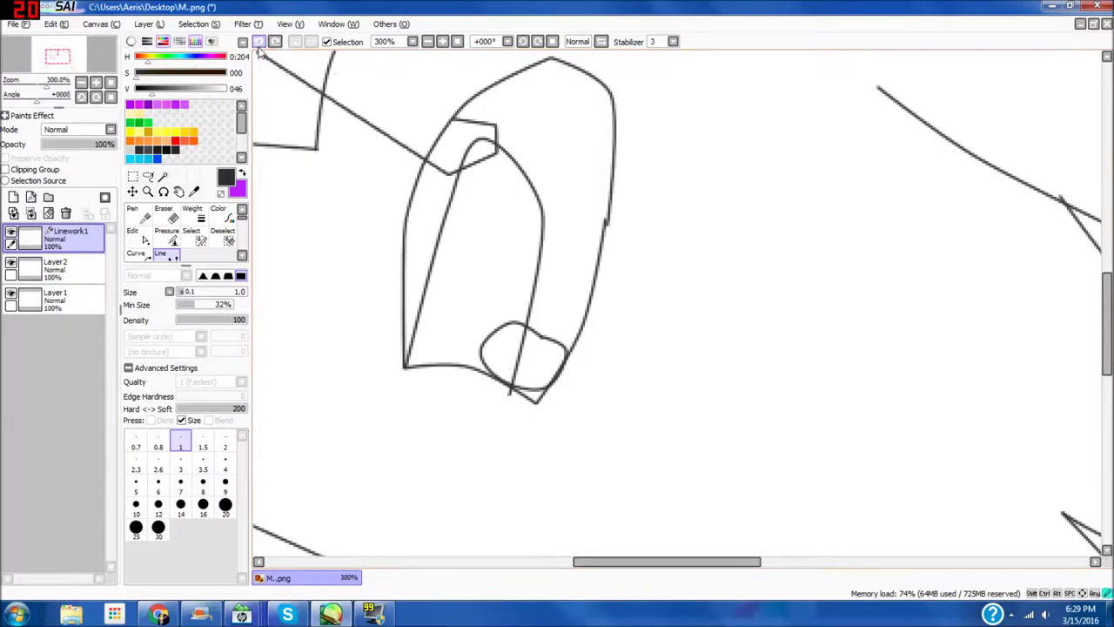
{"action": "left_click", "coordinate": [141, 239]}
{"action": "left_click", "coordinate": [166, 256]}
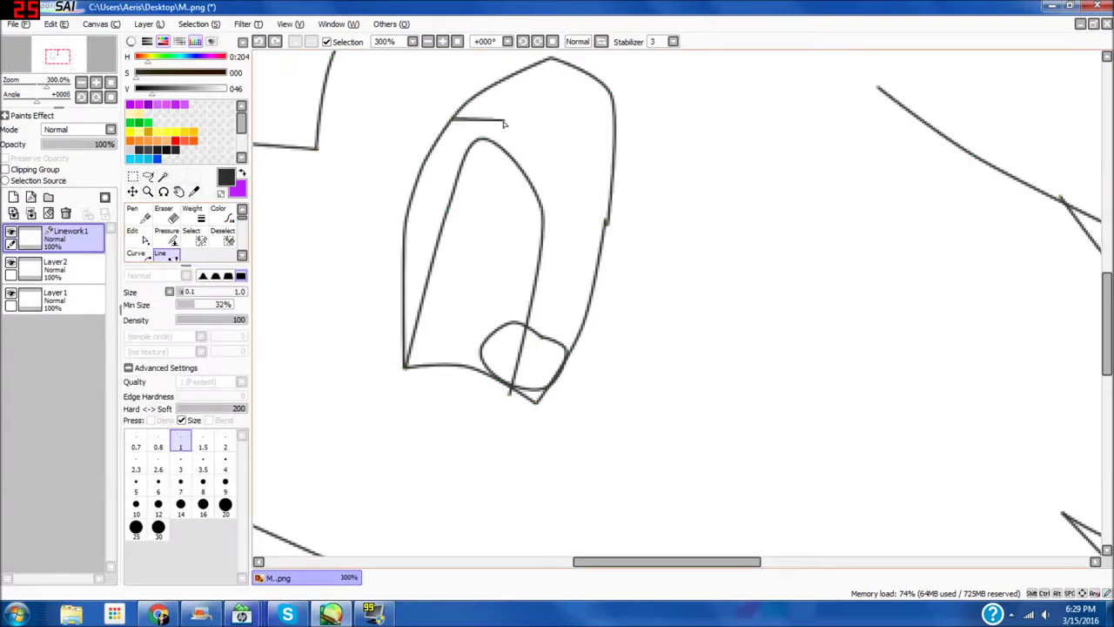
{"action": "left_click", "coordinate": [141, 220]}
Step: Draw a small oval curved highlight at the upper end of the iris, touching the eye outline
{"action": "left_click", "coordinate": [137, 252]}
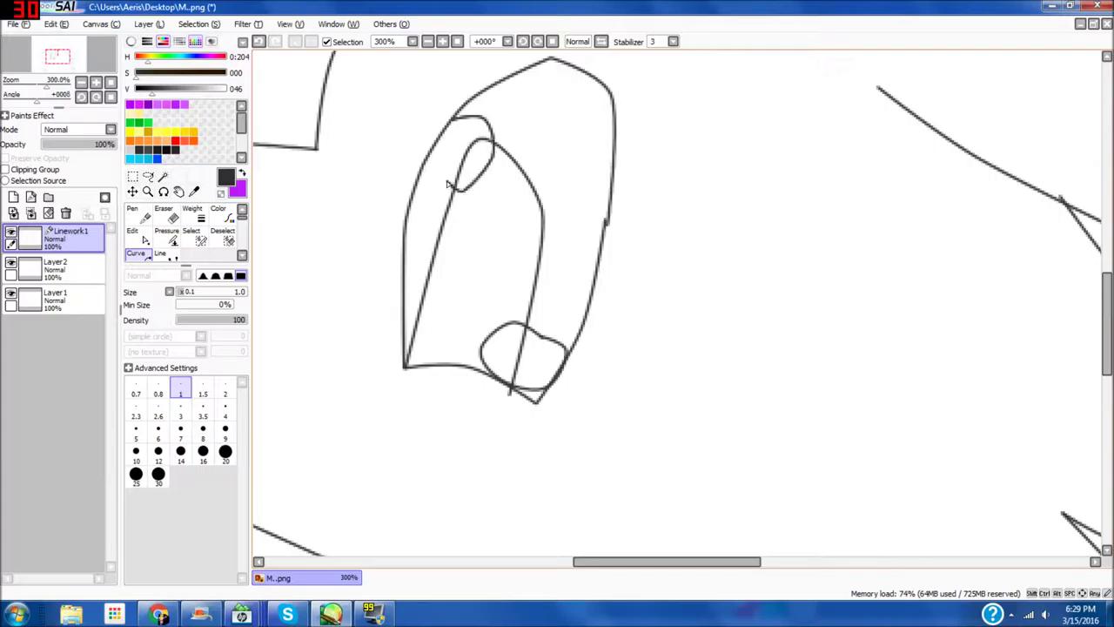
{"action": "left_click", "coordinate": [424, 163]}
{"action": "left_click", "coordinate": [139, 216]}
Step: Erase the iris line where it crosses both highlights and trim its overshoot below the eye, using eraser size 7
{"action": "scroll", "coordinate": [454, 183], "scroll_direction": "down", "scroll_amount": 4}
{"action": "scroll", "coordinate": [439, 185], "scroll_direction": "up", "scroll_amount": 3}
{"action": "left_click", "coordinate": [164, 214]}
{"action": "scroll", "coordinate": [490, 143], "scroll_direction": "up", "scroll_amount": 3}
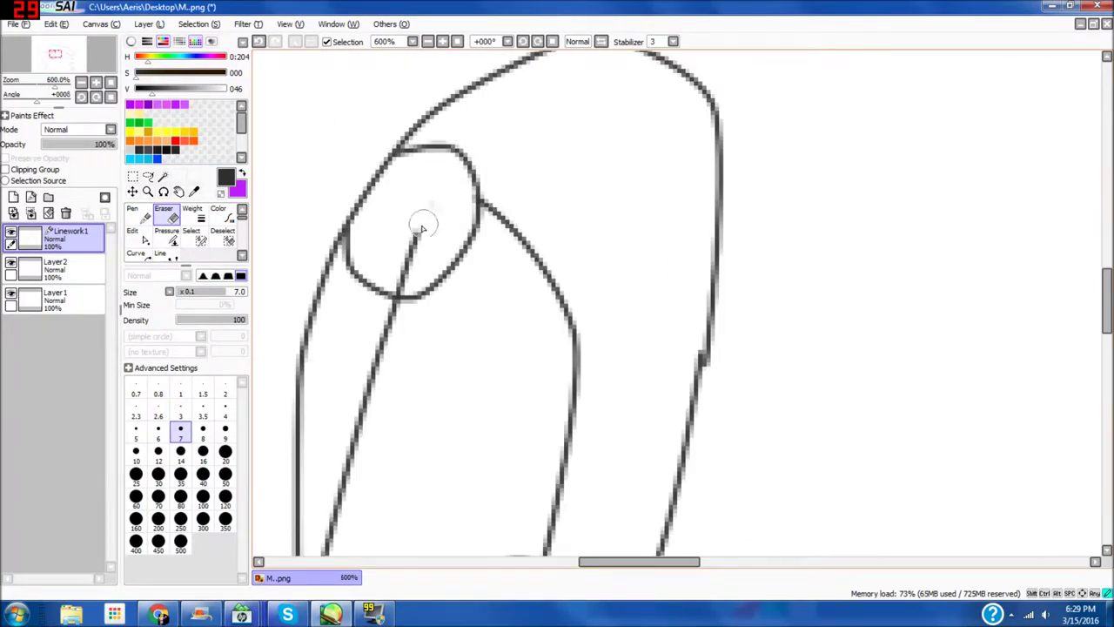
{"action": "scroll", "coordinate": [402, 283], "scroll_direction": "down", "scroll_amount": 3}
{"action": "scroll", "coordinate": [447, 348], "scroll_direction": "up", "scroll_amount": 4}
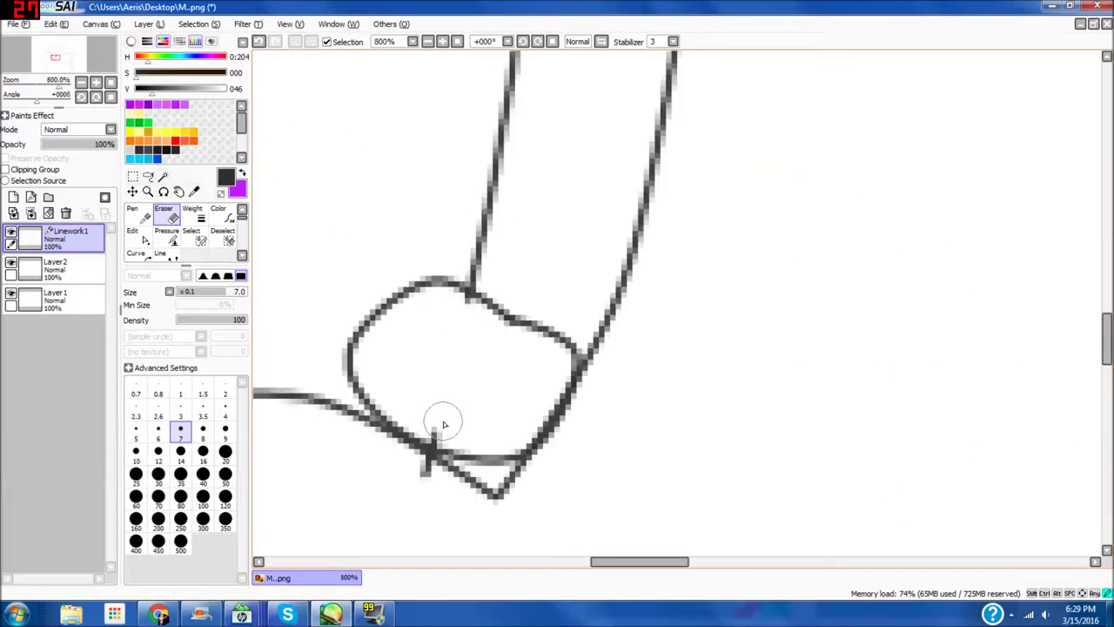
{"action": "scroll", "coordinate": [445, 366], "scroll_direction": "down", "scroll_amount": 4}
{"action": "scroll", "coordinate": [438, 388], "scroll_direction": "up", "scroll_amount": 5}
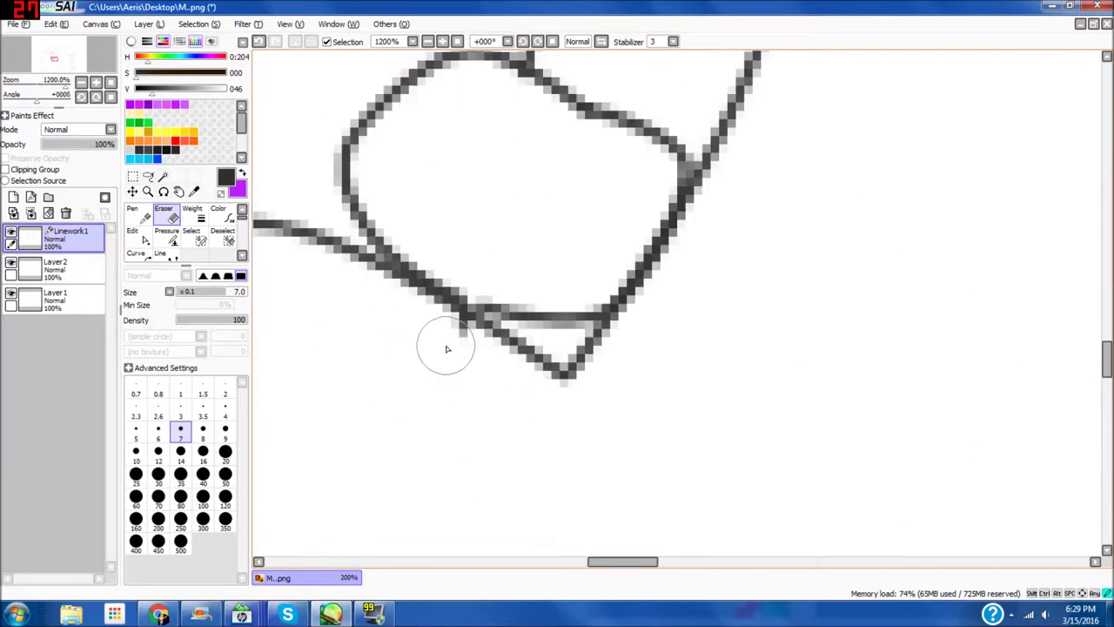
{"action": "scroll", "coordinate": [447, 343], "scroll_direction": "down", "scroll_amount": 6}
{"action": "scroll", "coordinate": [452, 359], "scroll_direction": "up", "scroll_amount": 3}
{"action": "scroll", "coordinate": [447, 365], "scroll_direction": "down", "scroll_amount": 2}
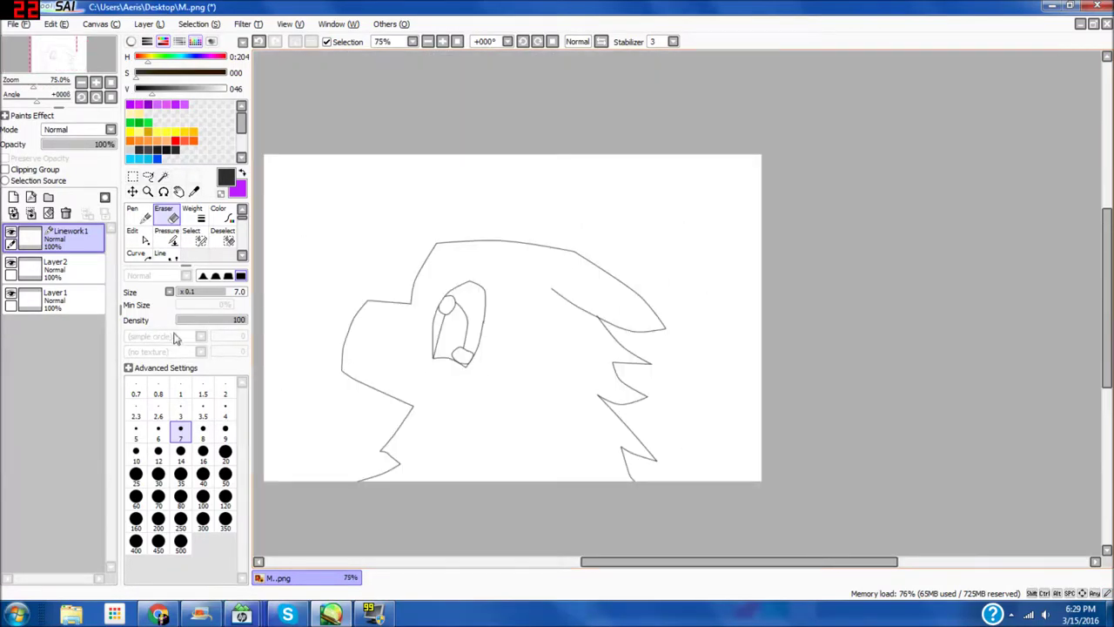
Step: Draw an angular pupil inside the iris in straight segments, from the eye's lower edge to the lower highlight
{"action": "left_click", "coordinate": [160, 253]}
{"action": "scroll", "coordinate": [441, 408], "scroll_direction": "up", "scroll_amount": 1}
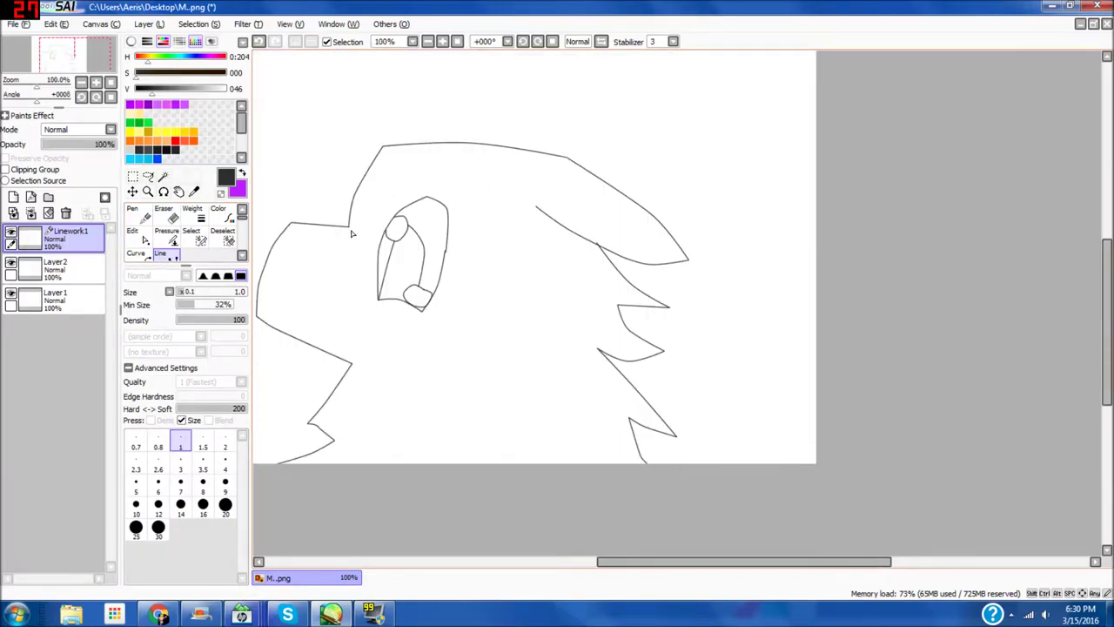
{"action": "scroll", "coordinate": [360, 238], "scroll_direction": "up", "scroll_amount": 4}
{"action": "left_click", "coordinate": [346, 410]}
{"action": "left_click", "coordinate": [402, 225]}
{"action": "left_click", "coordinate": [474, 203]}
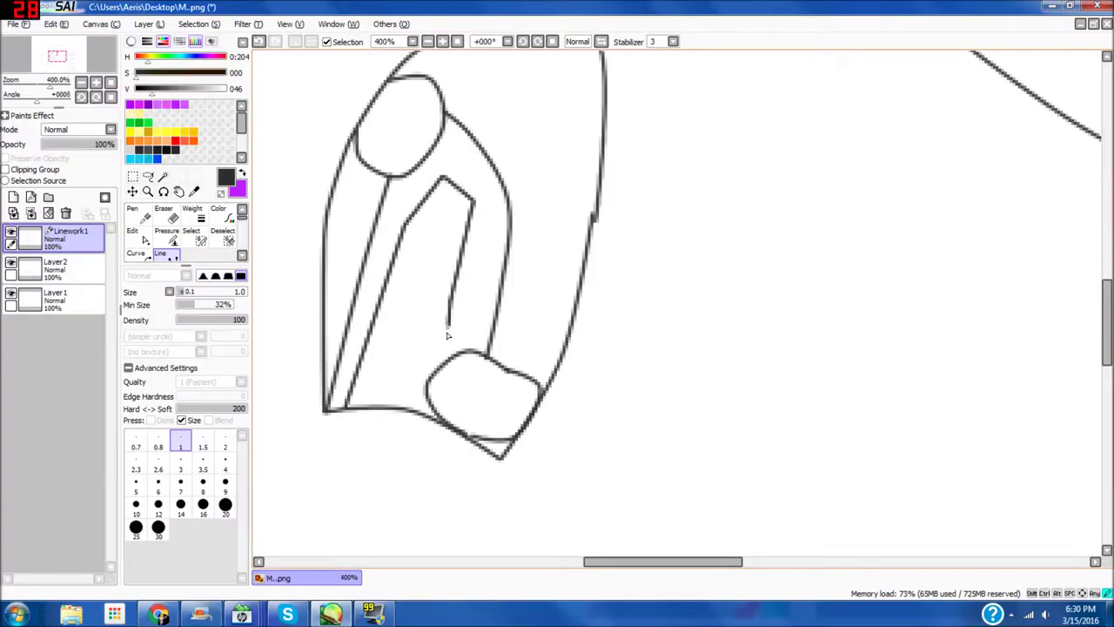
{"action": "left_click", "coordinate": [440, 366]}
Step: Round the pupil by translating its control points into smooth curves
{"action": "left_click", "coordinate": [133, 231]}
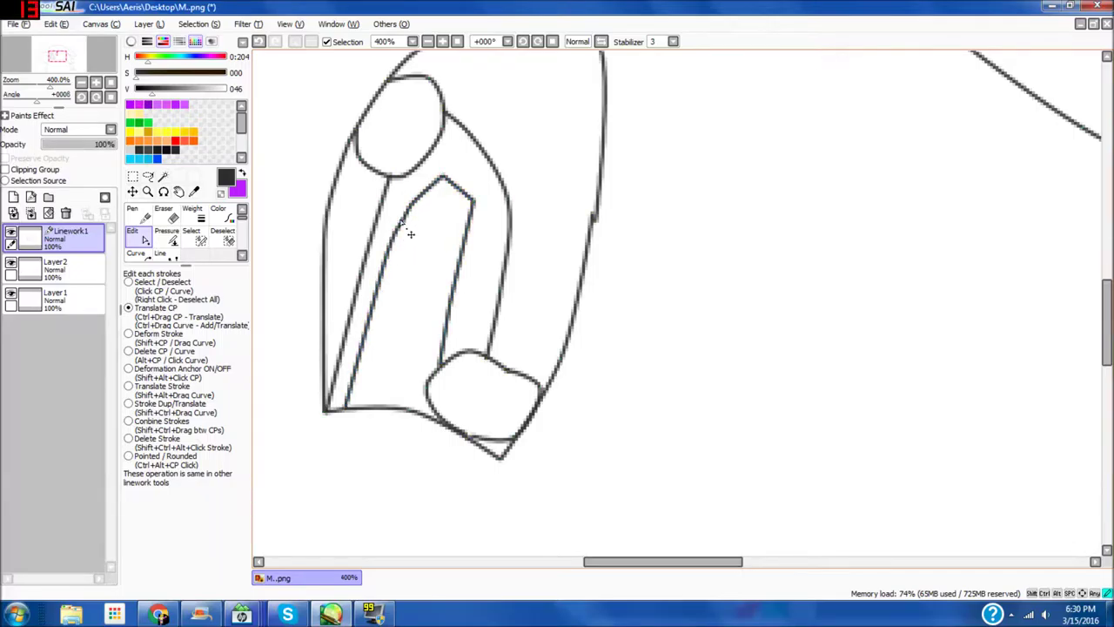
{"action": "left_click_drag", "start_coordinate": [443, 176], "coordinate": [447, 183]}
{"action": "left_click_drag", "start_coordinate": [458, 269], "coordinate": [467, 277]}
{"action": "mouse_move", "coordinate": [445, 333]}
{"action": "left_mouse_down"}
{"action": "mouse_move", "coordinate": [468, 310]}
{"action": "mouse_move", "coordinate": [456, 362]}
{"action": "left_mouse_up"}
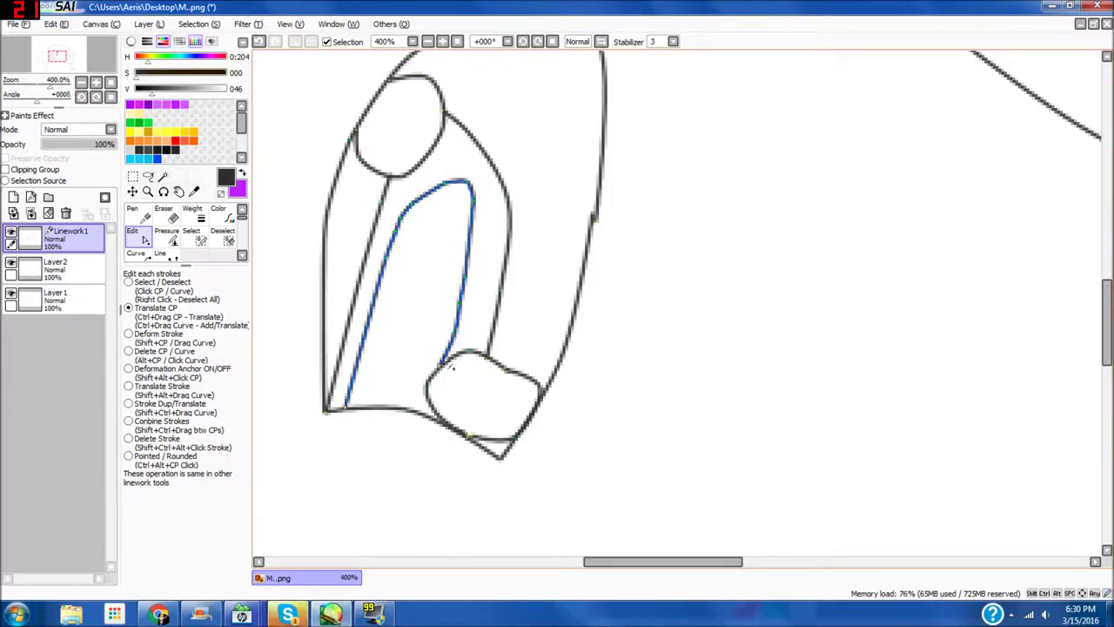
Step: Undo the pupil's reshaping and its strokes, leaving only the iris and highlights in the eye
{"action": "scroll", "coordinate": [461, 287], "scroll_direction": "down", "scroll_amount": 6}
{"action": "scroll", "coordinate": [459, 291], "scroll_direction": "up", "scroll_amount": 2}
{"action": "left_click", "coordinate": [260, 43]}
{"action": "left_click", "coordinate": [261, 44]}
{"action": "left_click", "coordinate": [259, 42]}
{"action": "left_click", "coordinate": [260, 42]}
{"action": "left_click", "coordinate": [259, 42]}
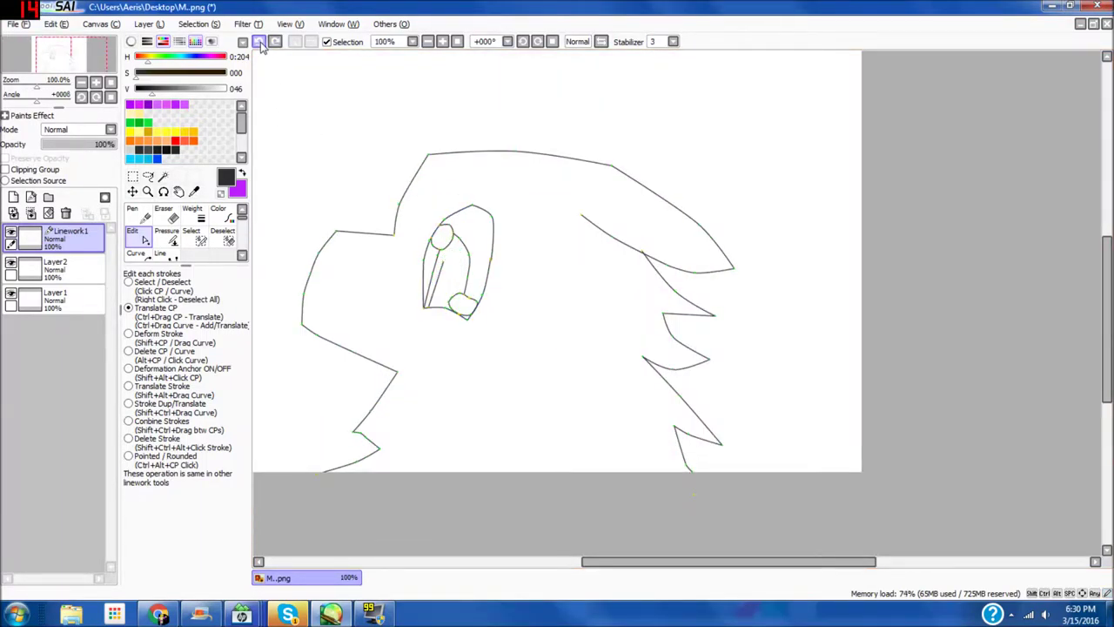
{"action": "scroll", "coordinate": [435, 263], "scroll_direction": "up", "scroll_amount": 3}
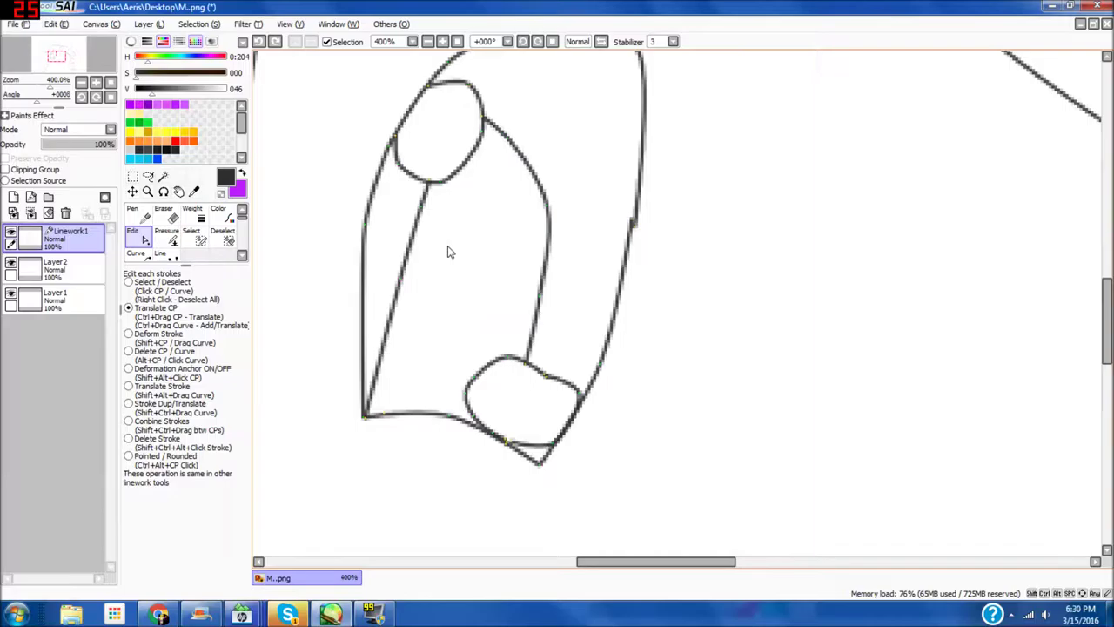
{"action": "left_click", "coordinate": [132, 209]}
{"action": "scroll", "coordinate": [454, 235], "scroll_direction": "down", "scroll_amount": 3}
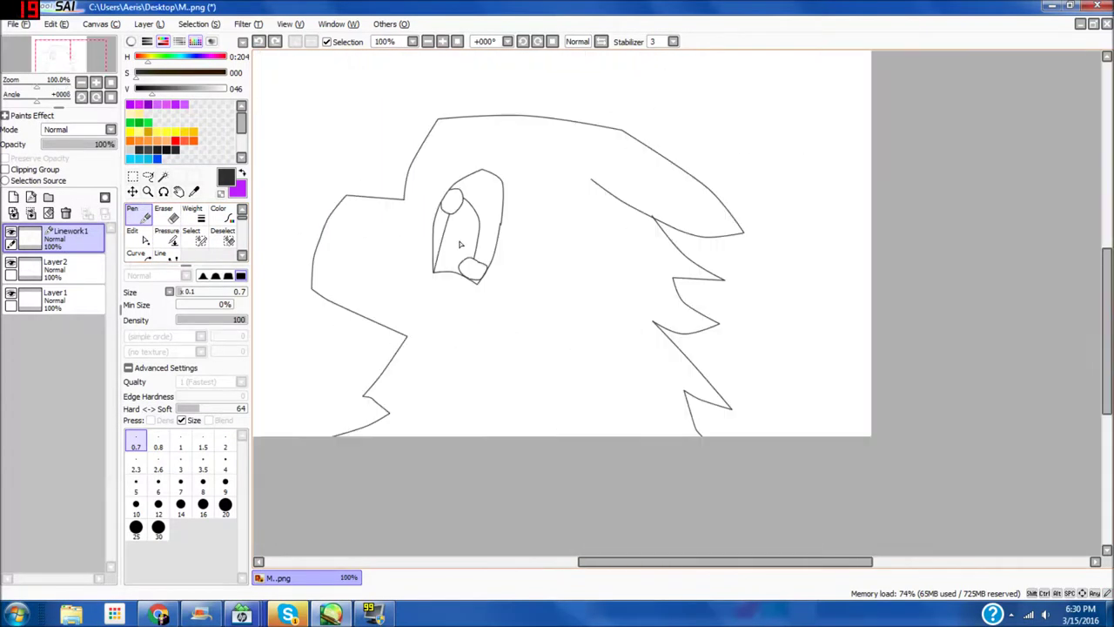
Step: Draw a curved nose on the upper front corner of the muzzle
{"action": "scroll", "coordinate": [458, 231], "scroll_direction": "up", "scroll_amount": 1}
{"action": "left_click", "coordinate": [138, 255]}
{"action": "left_click_drag", "start_coordinate": [599, 563], "coordinate": [568, 563]}
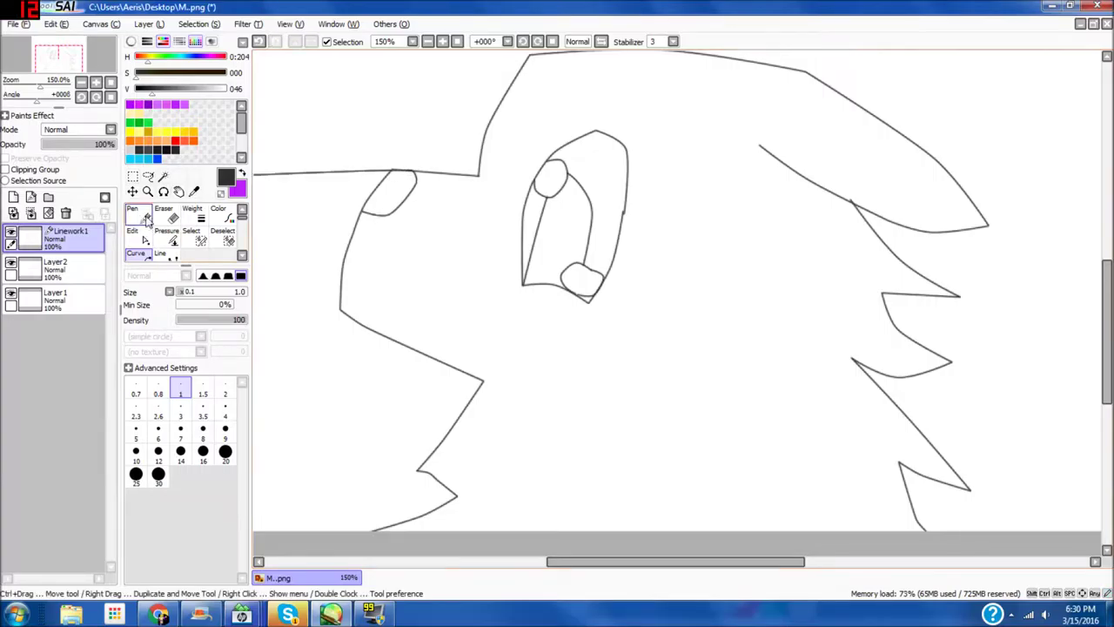
Step: Try to draw a small curved highlight inside the nose's upper front edge on the linework layer
{"action": "scroll", "coordinate": [384, 186], "scroll_direction": "up", "scroll_amount": 5}
{"action": "left_click", "coordinate": [387, 225]}
{"action": "left_click", "coordinate": [549, 98]}
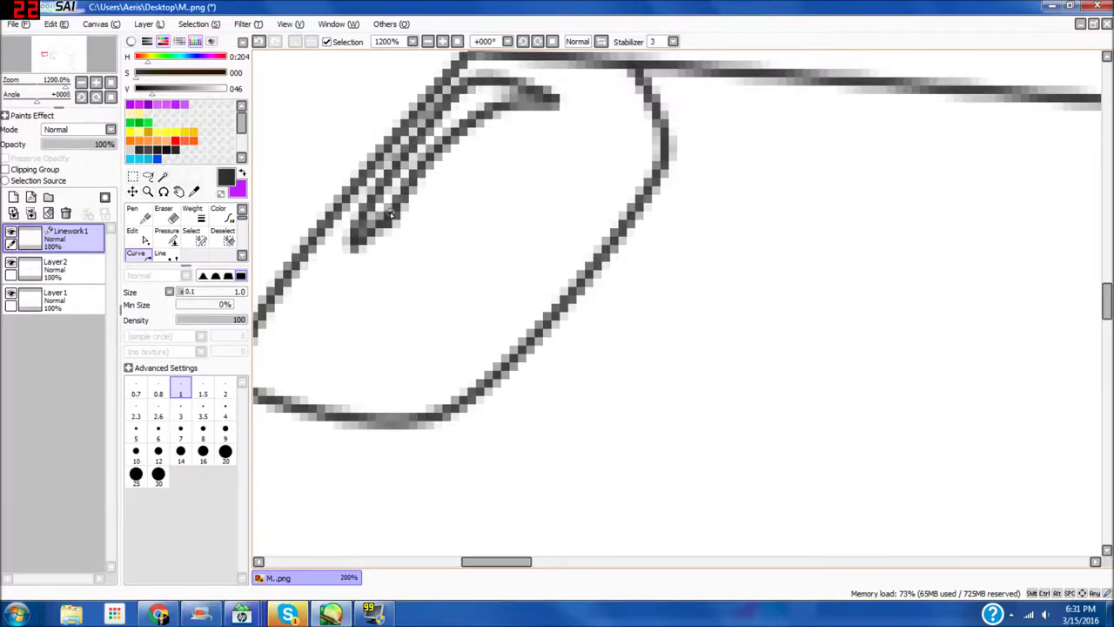
{"action": "scroll", "coordinate": [387, 200], "scroll_direction": "down", "scroll_amount": 6}
{"action": "scroll", "coordinate": [376, 231], "scroll_direction": "up", "scroll_amount": 4}
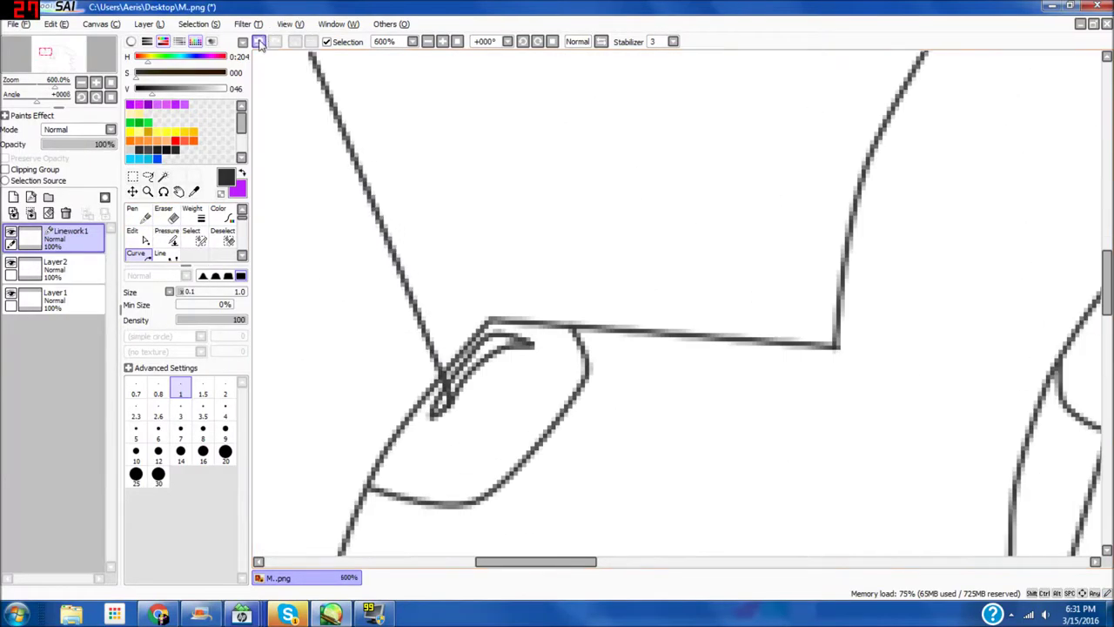
{"action": "left_click", "coordinate": [139, 215]}
Step: Prepare to paint on Layer2 with the Pen at size 80 in white, value 255
{"action": "scroll", "coordinate": [561, 296], "scroll_direction": "down", "scroll_amount": 7}
{"action": "scroll", "coordinate": [600, 302], "scroll_direction": "up", "scroll_amount": 2}
{"action": "left_click_drag", "start_coordinate": [580, 564], "coordinate": [607, 569]}
{"action": "left_click", "coordinate": [55, 265]}
{"action": "left_click", "coordinate": [181, 496]}
{"action": "left_click_drag", "start_coordinate": [215, 90], "coordinate": [244, 93]}
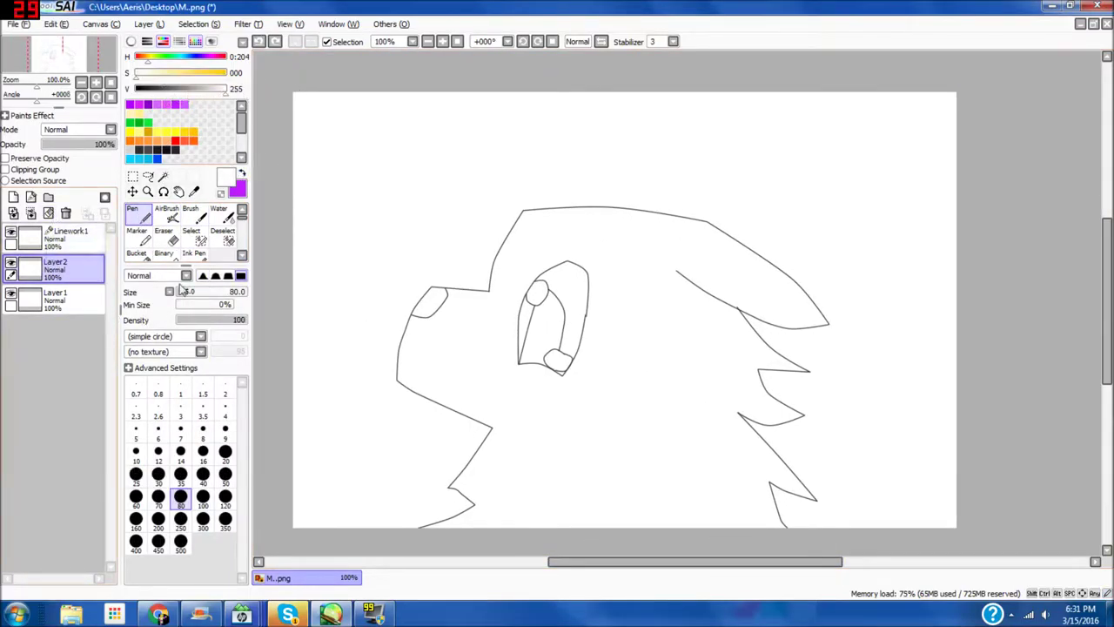
Step: Select the head's interior and the iris areas from the Linework1 layer with the Magic Wand
{"action": "left_click", "coordinate": [70, 235]}
{"action": "left_click", "coordinate": [163, 175]}
{"action": "left_click", "coordinate": [587, 369]}
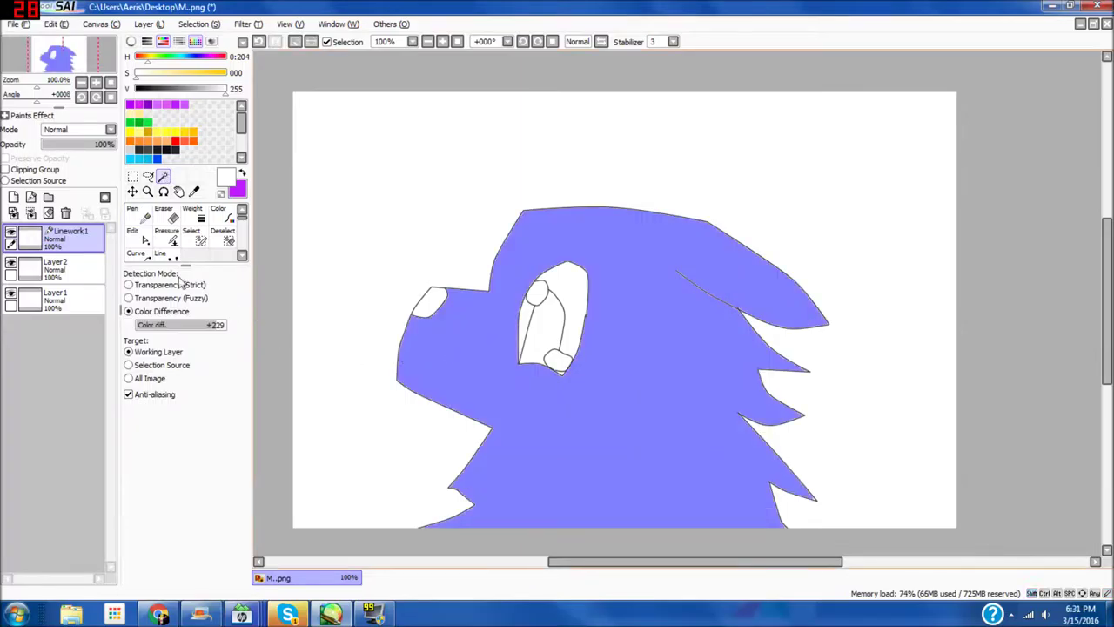
{"action": "left_click", "coordinate": [579, 290]}
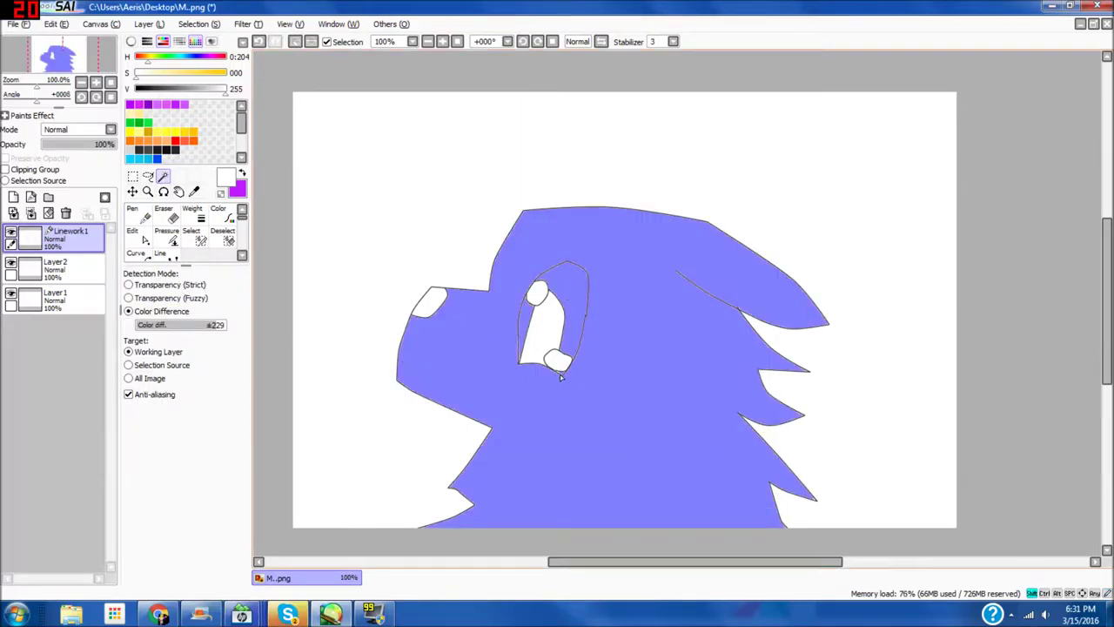
Step: Switch to Skype, check a contact's conversation and the group chat, and return to the drawing
{"action": "left_click", "coordinate": [287, 613]}
{"action": "left_click", "coordinate": [65, 203]}
{"action": "left_click", "coordinate": [330, 559]}
{"action": "left_click", "coordinate": [36, 587]}
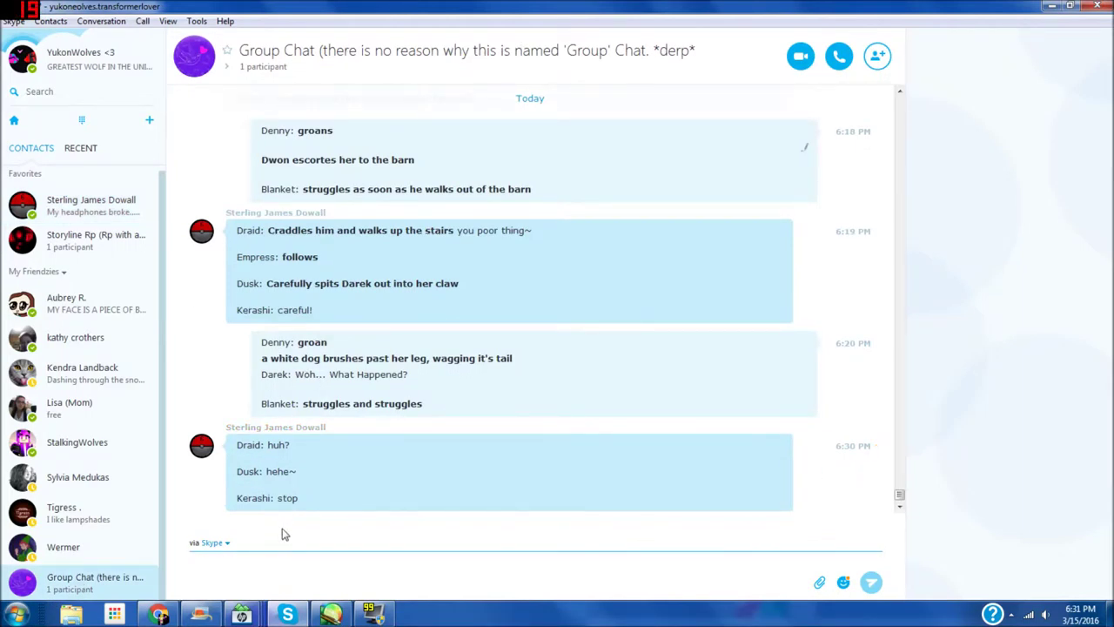
{"action": "left_click", "coordinate": [1097, 6]}
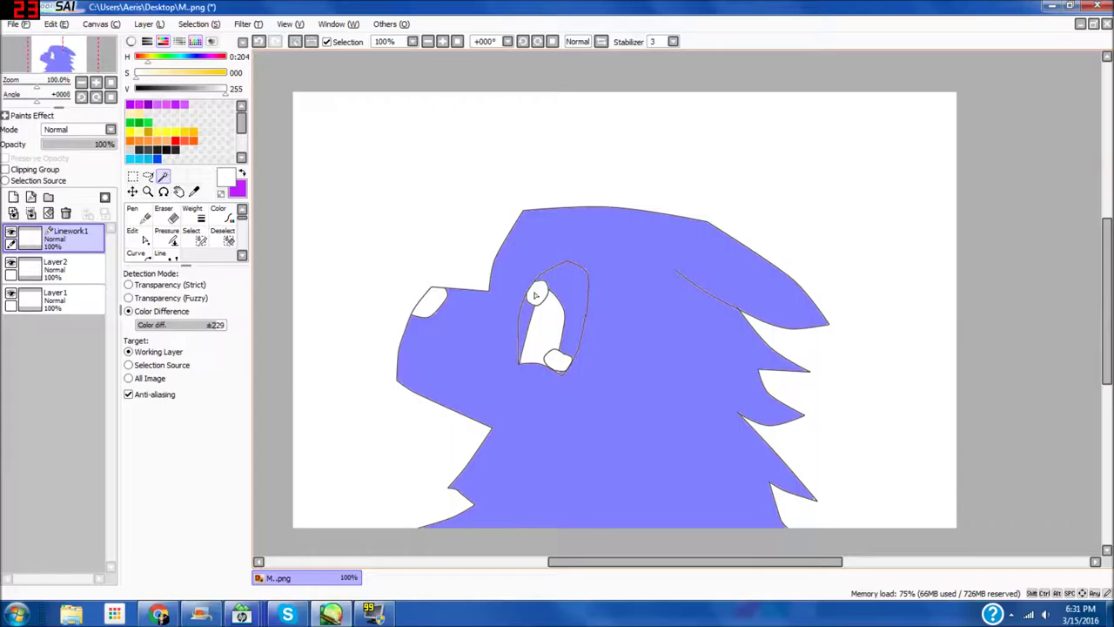
Step: Paint the selected head and iris areas white on Layer2 with the size 80 Pen, and clear the selection
{"action": "left_click", "coordinate": [61, 268]}
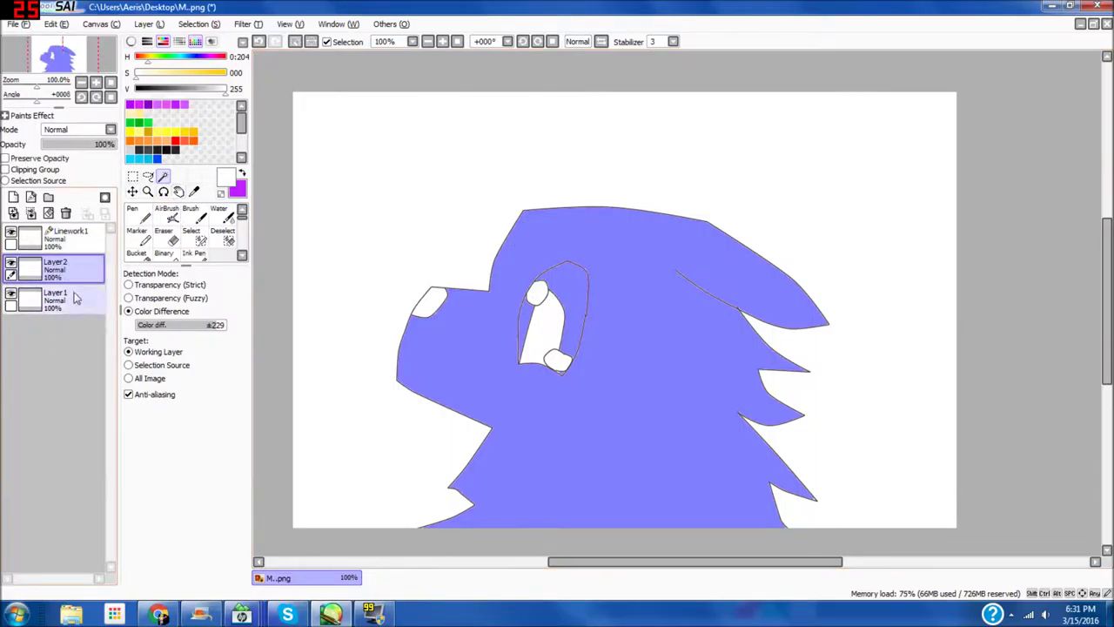
{"action": "left_click", "coordinate": [135, 214]}
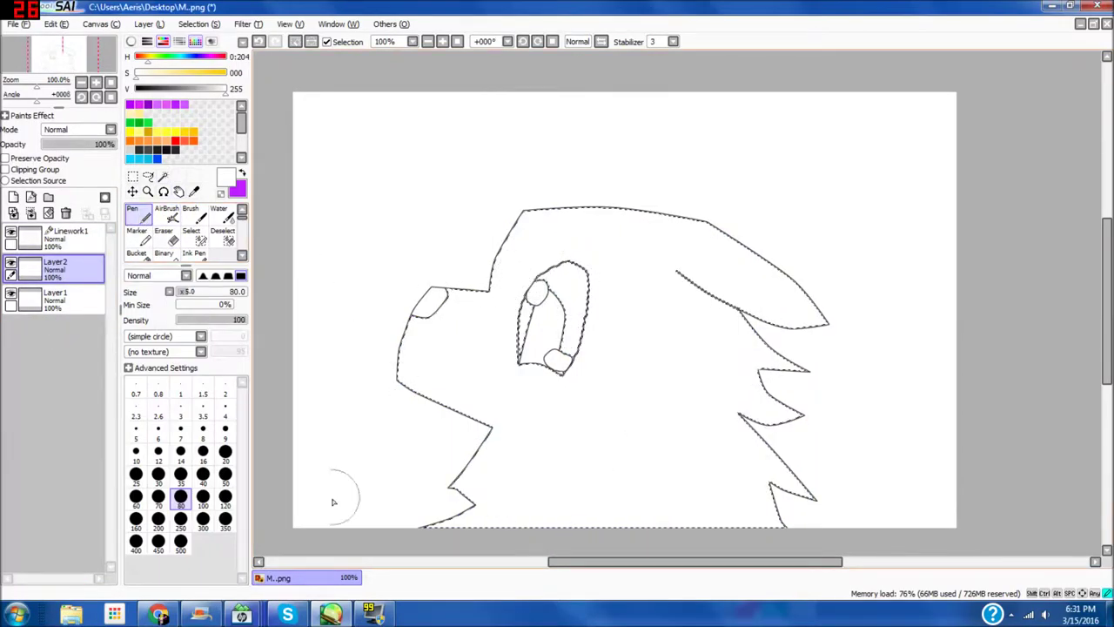
{"action": "left_click", "coordinate": [54, 299]}
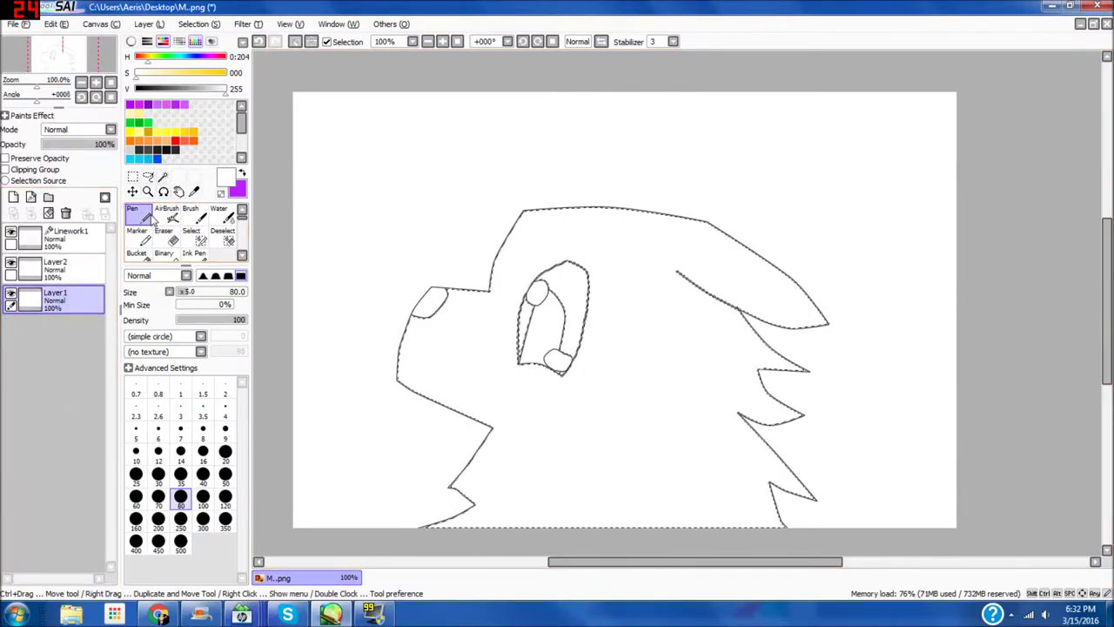
{"action": "key", "text": "ctrl+d"}
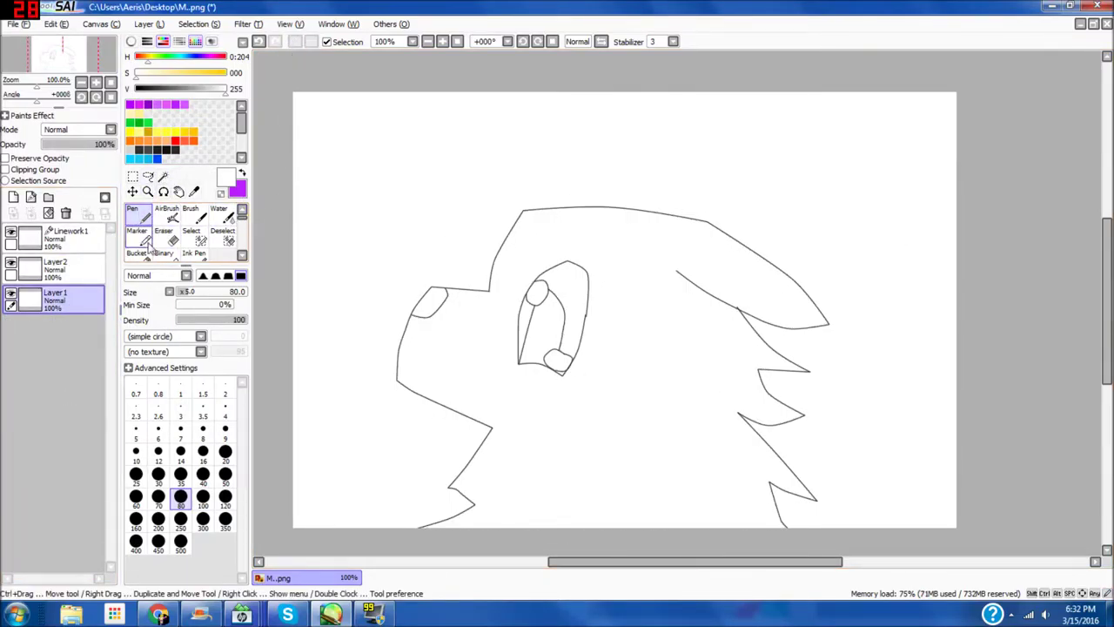
Step: Fill Layer1 with black as the background using the Bucket
{"action": "left_click", "coordinate": [139, 255]}
{"action": "left_click", "coordinate": [165, 150]}
{"action": "left_click", "coordinate": [463, 177]}
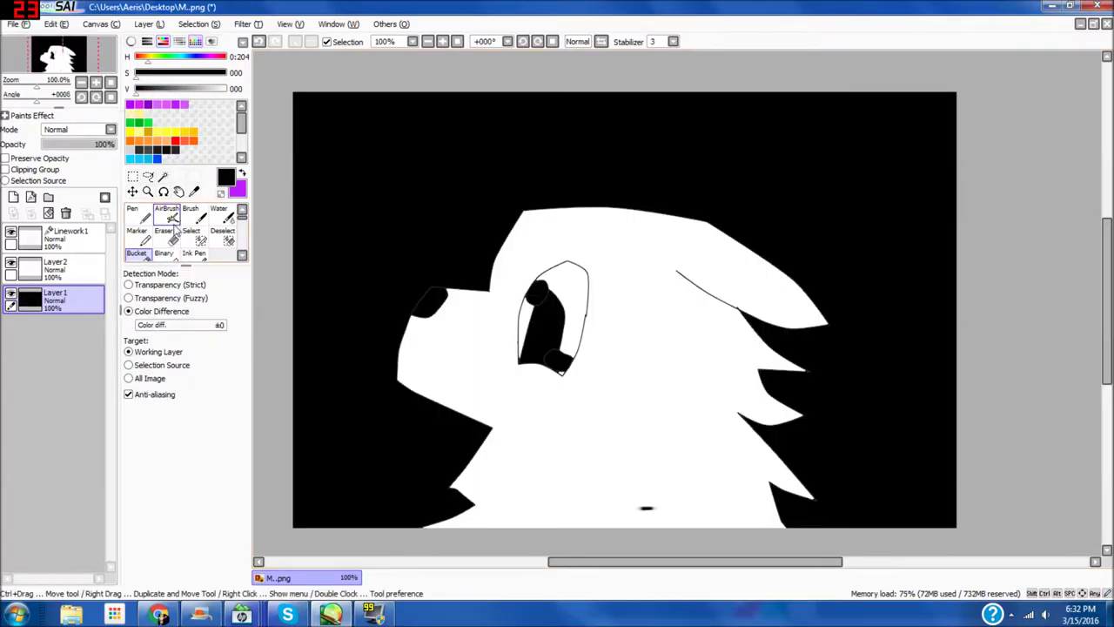
Step: Select the head's interior and both eye highlights from the Linework1 layer with the Magic Wand
{"action": "left_click", "coordinate": [87, 275]}
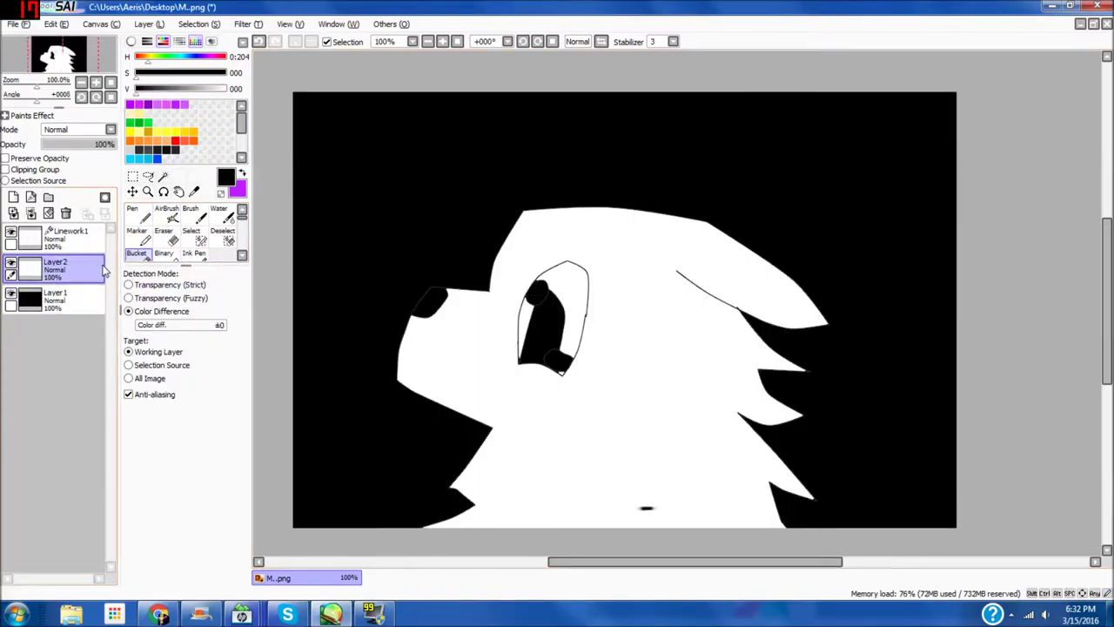
{"action": "left_click", "coordinate": [74, 239]}
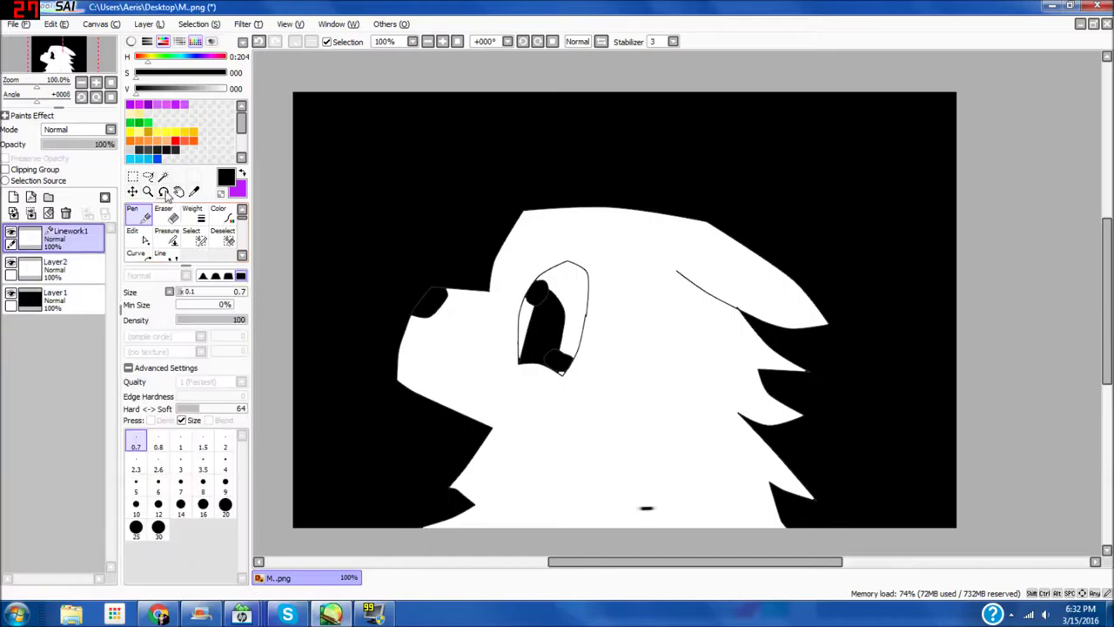
{"action": "left_click", "coordinate": [163, 176]}
{"action": "left_click", "coordinate": [652, 347]}
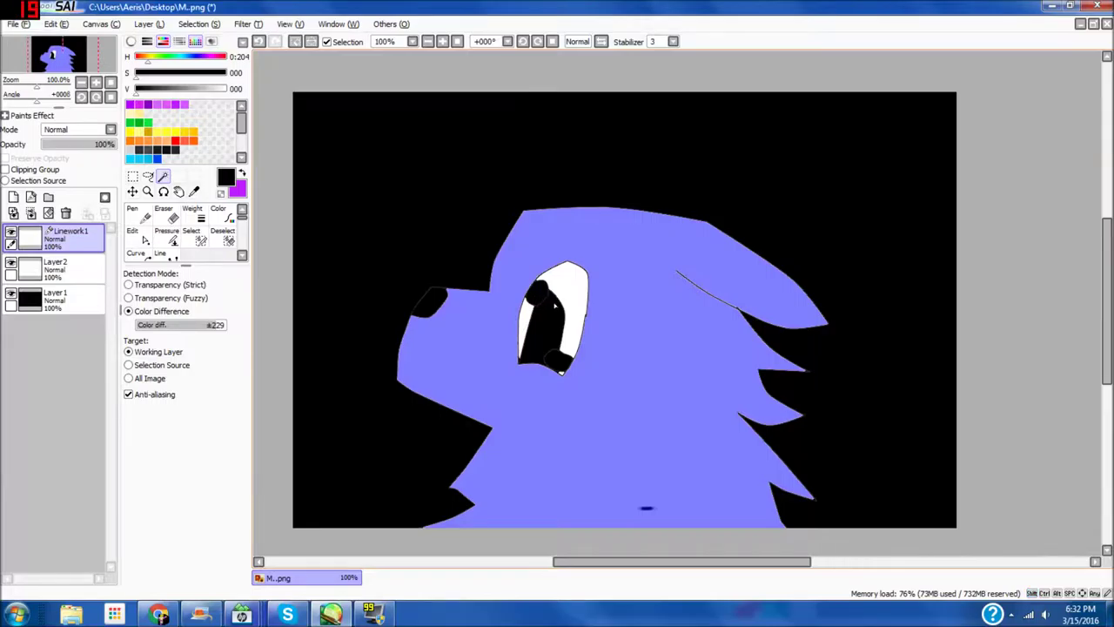
{"action": "scroll", "coordinate": [554, 304], "scroll_direction": "up", "scroll_amount": 2}
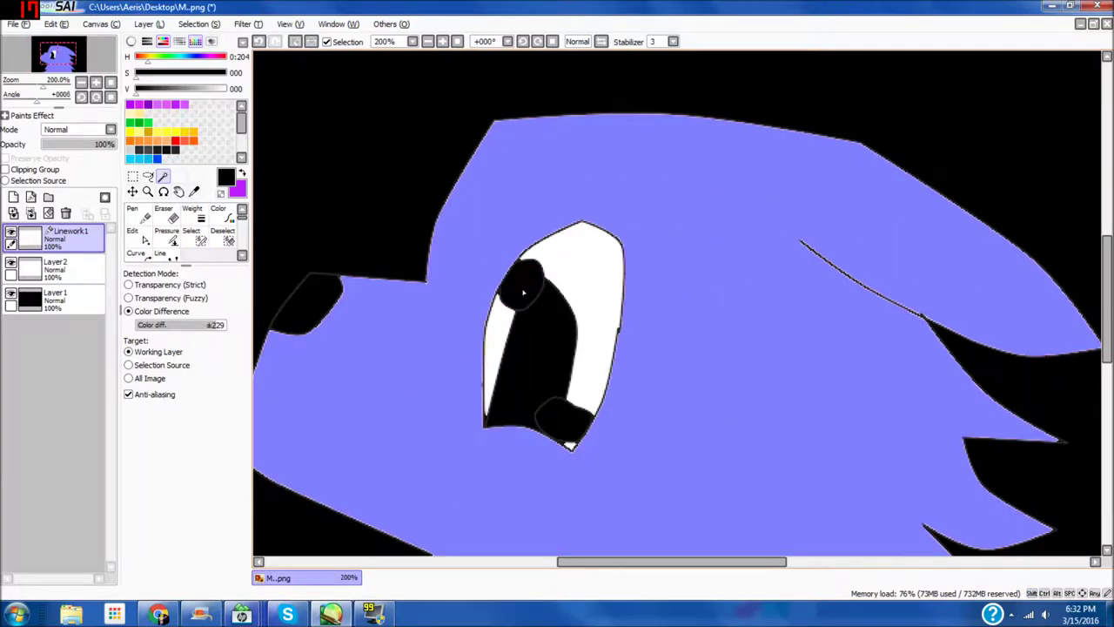
{"action": "left_click", "coordinate": [523, 287]}
{"action": "left_click", "coordinate": [564, 419]}
Step: Paint the two eye highlights and the remaining gap in the head white on Layer2, and clear the selection
{"action": "left_click", "coordinate": [57, 266]}
{"action": "left_click", "coordinate": [137, 215]}
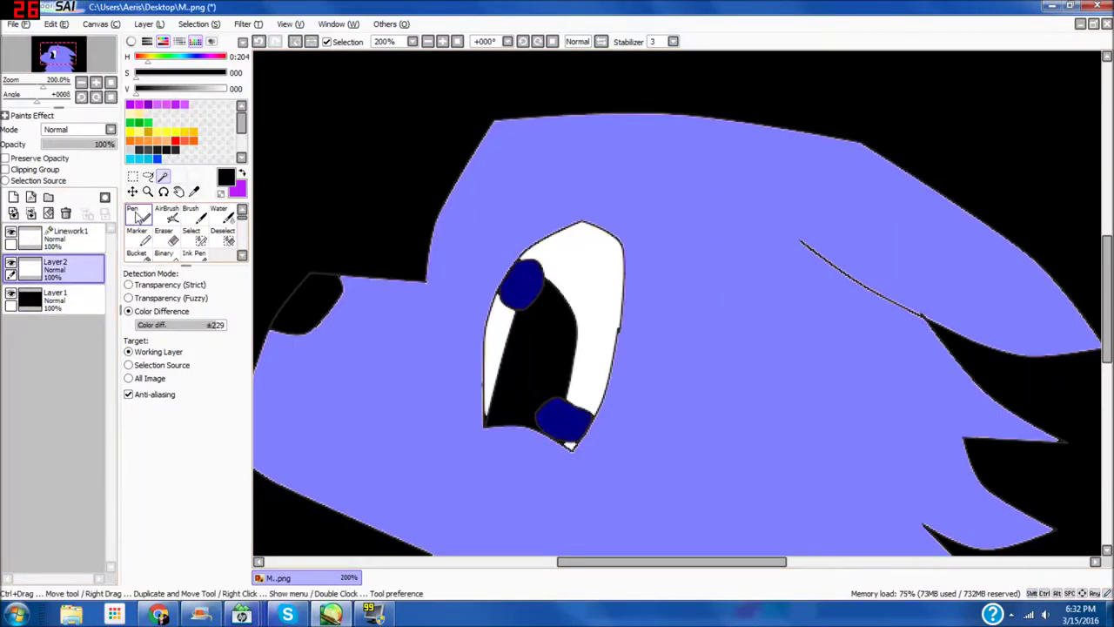
{"action": "left_click", "coordinate": [137, 217]}
{"action": "left_click", "coordinate": [214, 123]}
{"action": "left_click_drag", "start_coordinate": [592, 250], "coordinate": [580, 429]}
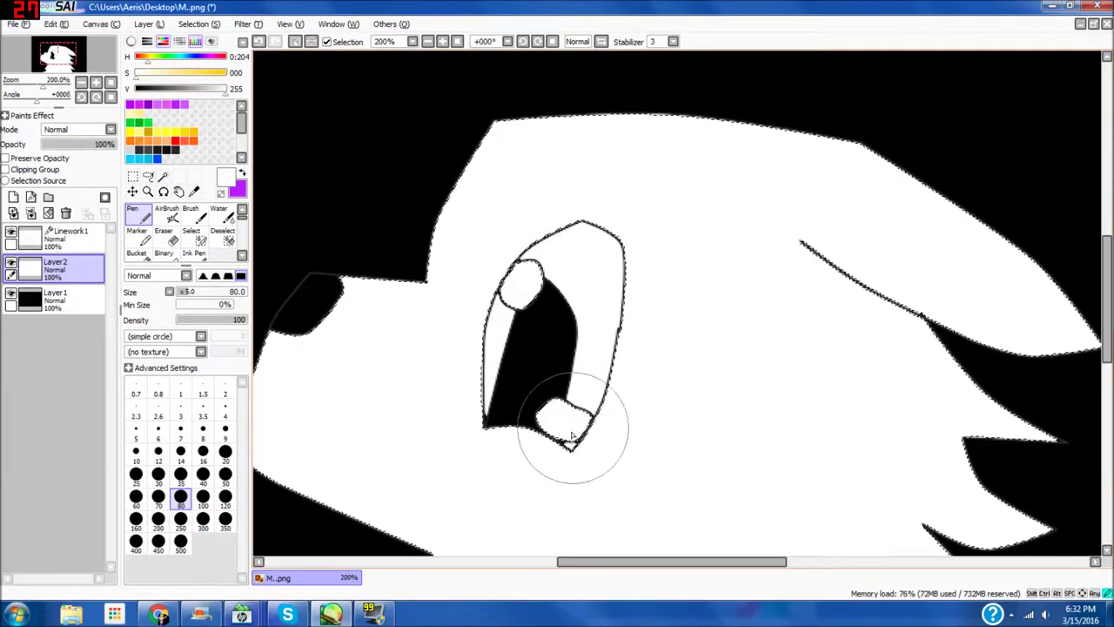
{"action": "scroll", "coordinate": [579, 426], "scroll_direction": "down", "scroll_amount": 2}
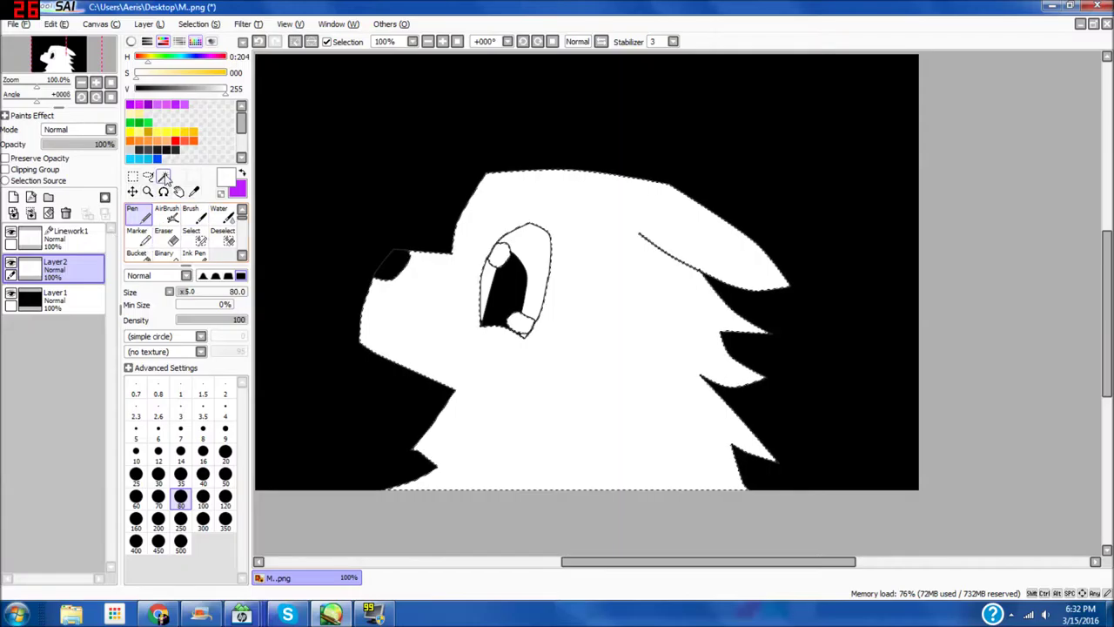
{"action": "left_click", "coordinate": [163, 176]}
{"action": "key", "text": "ctrl+d"}
Step: Select the iris areas around the pupil, paint them light grey with value 244 on Layer2, and clear the selection
{"action": "left_click", "coordinate": [77, 238]}
{"action": "left_click", "coordinate": [524, 253]}
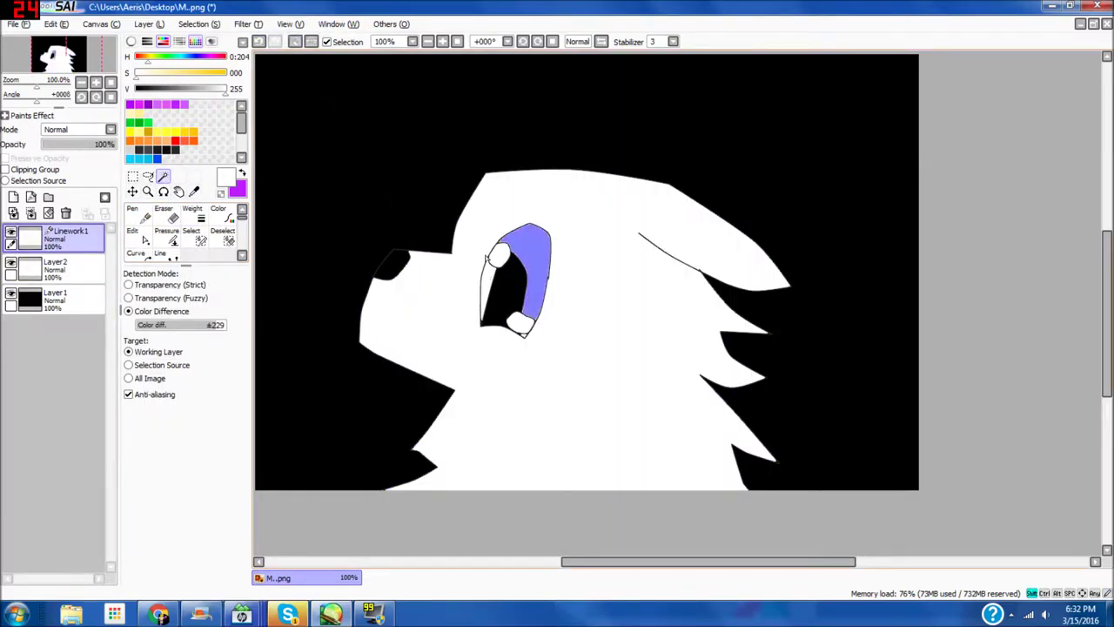
{"action": "left_click", "coordinate": [57, 266]}
{"action": "left_click", "coordinate": [133, 212]}
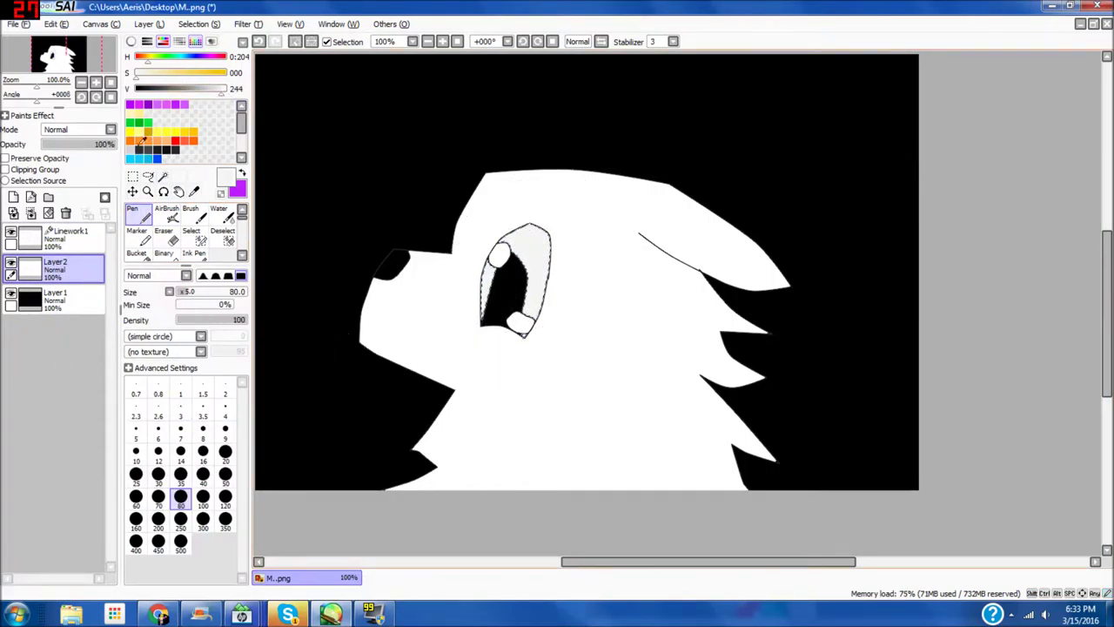
{"action": "key", "text": "ctrl+d"}
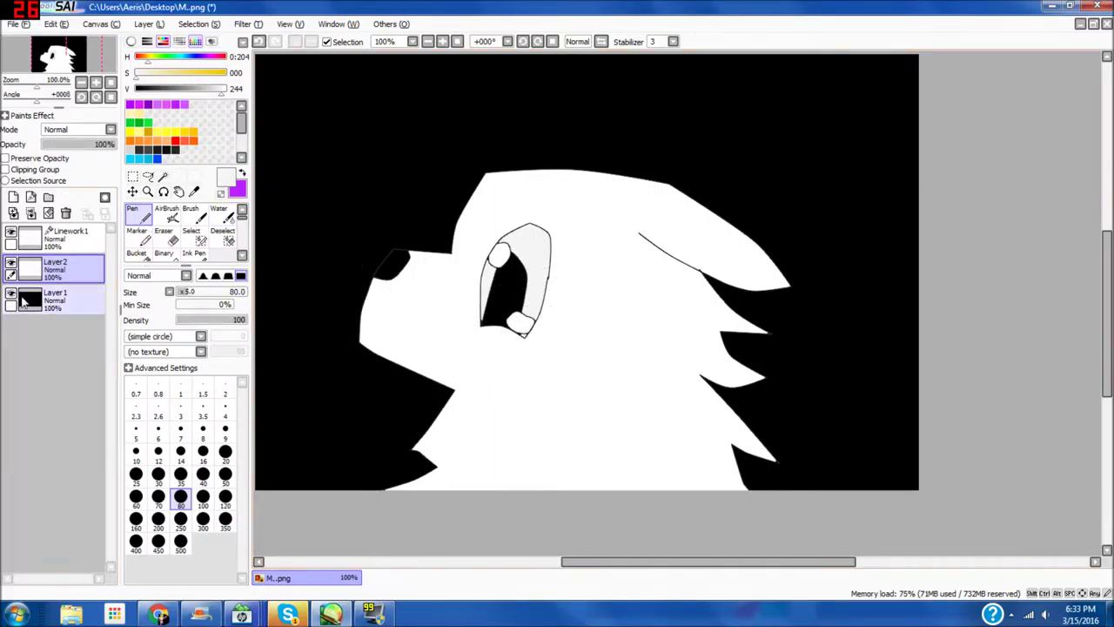
Step: Draw a closed, curved marking with pointed ends below the eye using the black Curve tool at size 1 on Linework1
{"action": "left_click", "coordinate": [68, 237]}
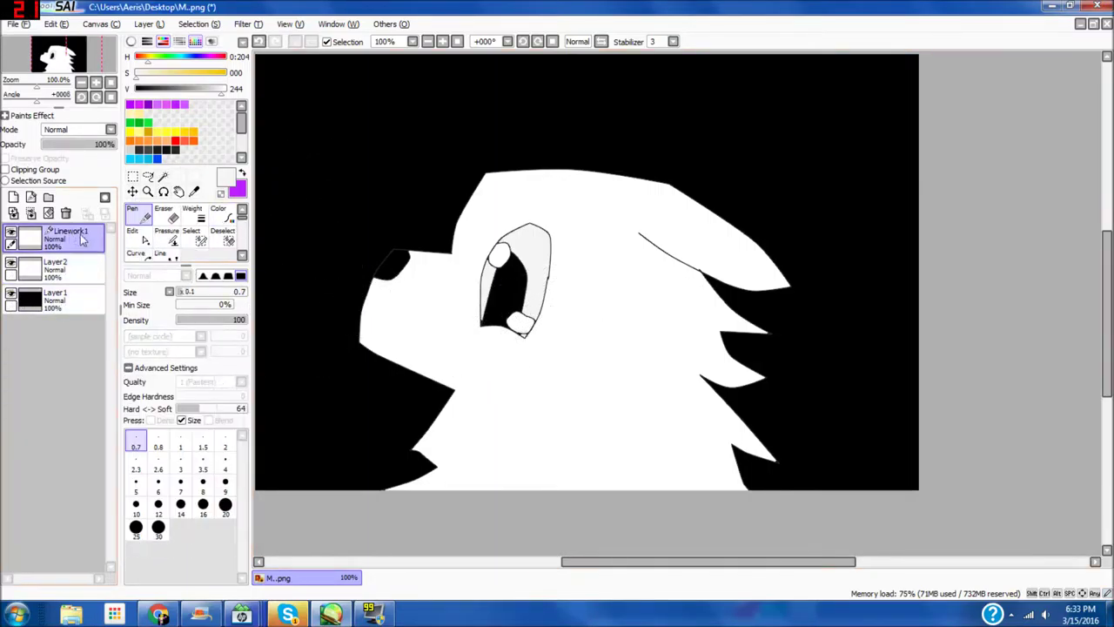
{"action": "left_click", "coordinate": [141, 258]}
{"action": "scroll", "coordinate": [434, 305], "scroll_direction": "up", "scroll_amount": 5}
{"action": "scroll", "coordinate": [589, 346], "scroll_direction": "down", "scroll_amount": 2}
{"action": "left_click", "coordinate": [175, 149]}
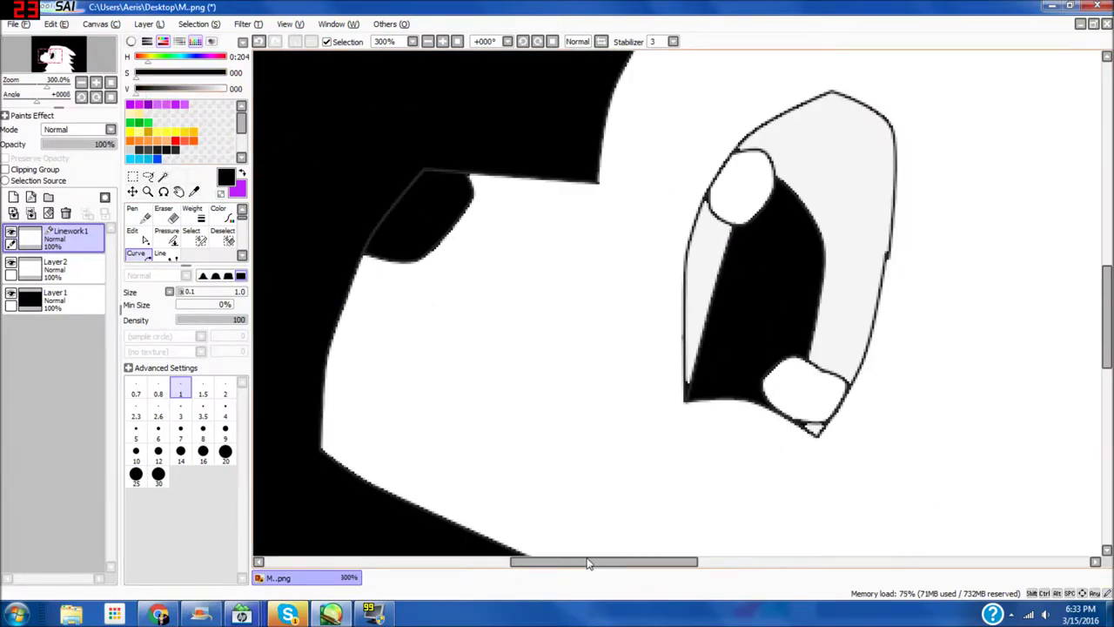
{"action": "left_click_drag", "start_coordinate": [589, 563], "coordinate": [625, 547]}
{"action": "left_click", "coordinate": [493, 417]}
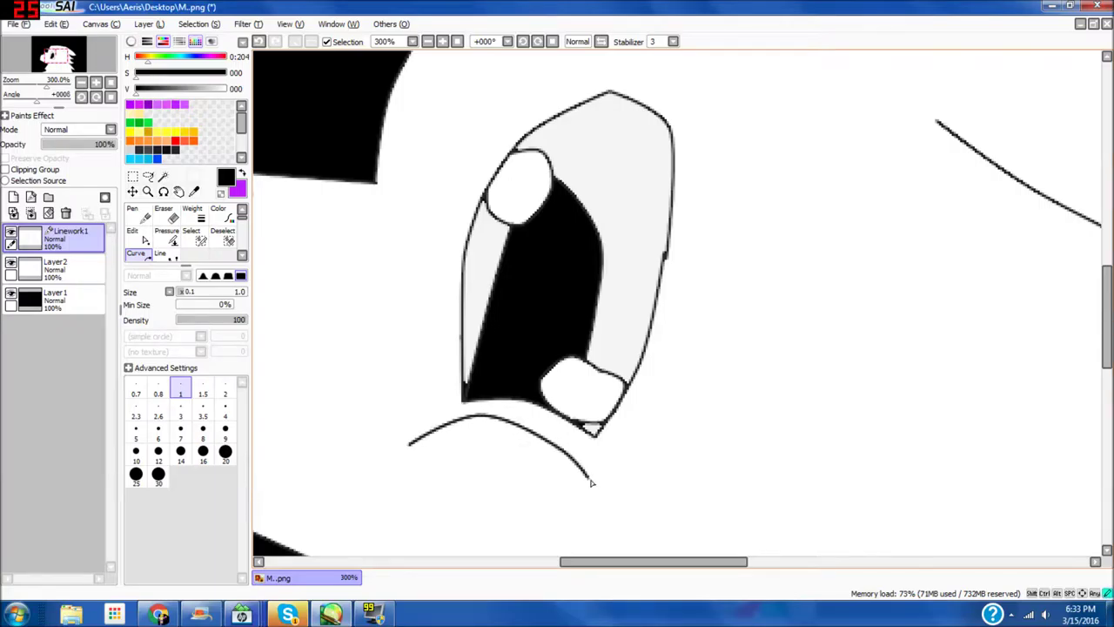
{"action": "left_click", "coordinate": [642, 528]}
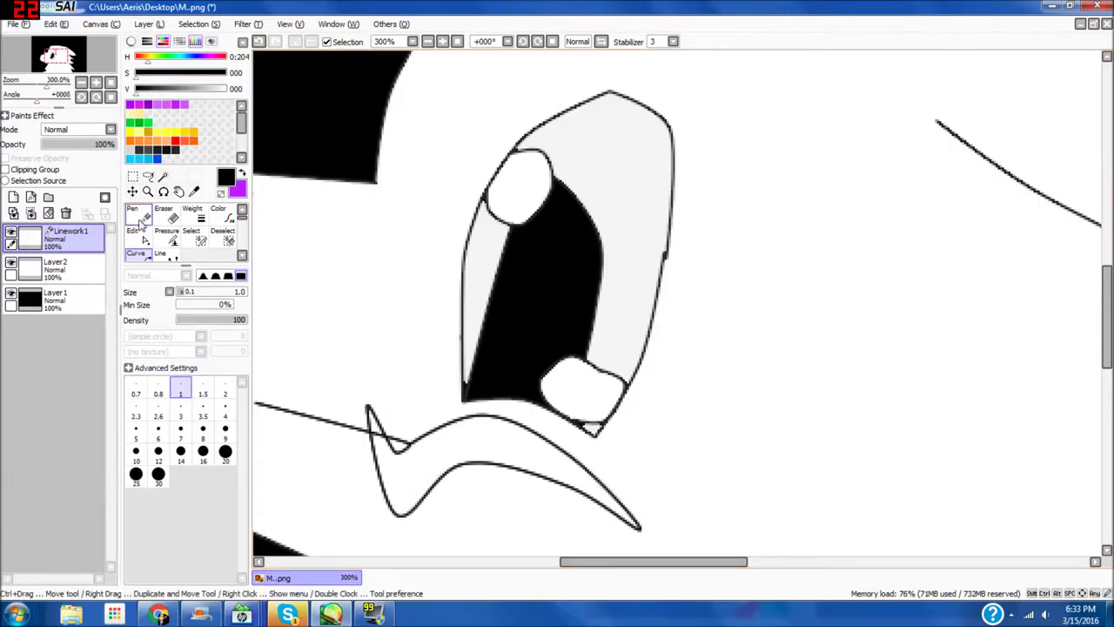
{"action": "left_click", "coordinate": [140, 215]}
{"action": "scroll", "coordinate": [532, 406], "scroll_direction": "down", "scroll_amount": 4}
{"action": "scroll", "coordinate": [354, 480], "scroll_direction": "up", "scroll_amount": 2}
Step: Select the interior of the marking below the eye from Linework1, and get the Pen ready on Layer2
{"action": "left_click", "coordinate": [80, 269]}
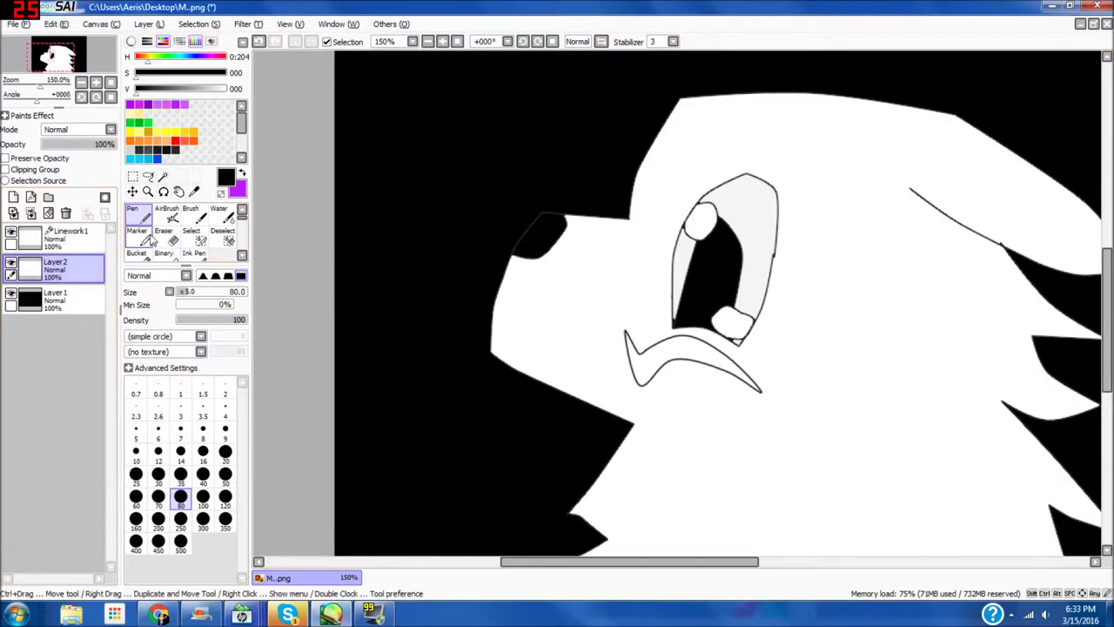
{"action": "left_click", "coordinate": [80, 240]}
{"action": "left_click", "coordinate": [163, 177]}
{"action": "left_click", "coordinate": [670, 357]}
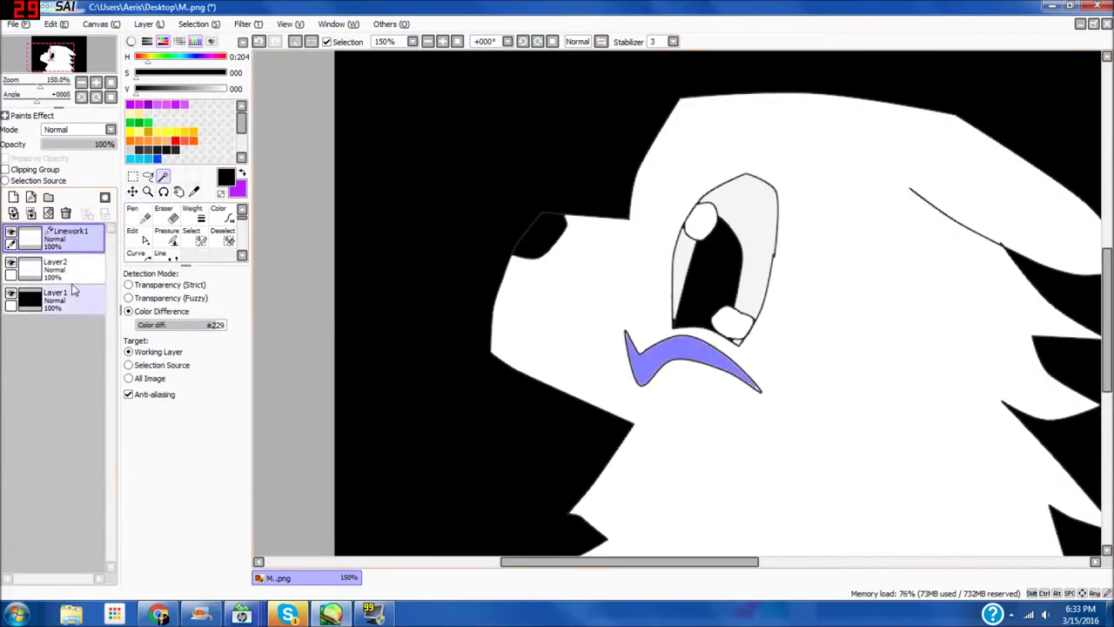
{"action": "left_click", "coordinate": [56, 266]}
{"action": "left_click", "coordinate": [135, 215]}
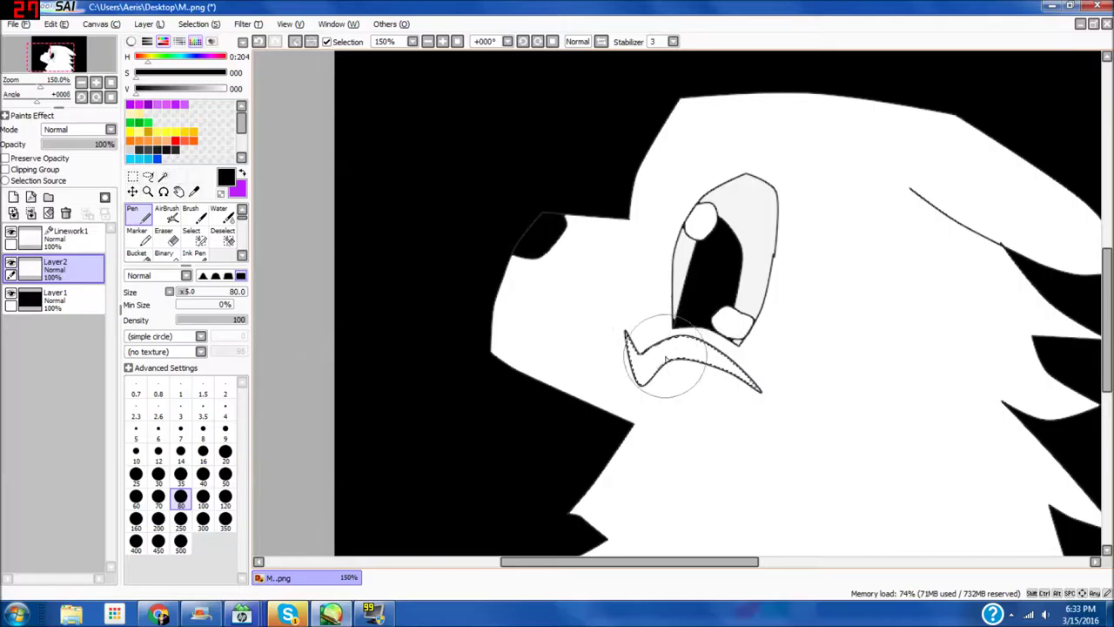
Step: Paint the marking below the eye dark gold as a colour trial, with saturation 255 and value 192
{"action": "left_click", "coordinate": [137, 56]}
{"action": "left_click_drag", "start_coordinate": [561, 347], "coordinate": [712, 380]}
{"action": "scroll", "coordinate": [627, 280], "scroll_direction": "down", "scroll_amount": 4}
{"action": "scroll", "coordinate": [637, 266], "scroll_direction": "up", "scroll_amount": 3}
{"action": "scroll", "coordinate": [339, 155], "scroll_direction": "up", "scroll_amount": 3}
{"action": "scroll", "coordinate": [435, 170], "scroll_direction": "down", "scroll_amount": 5}
{"action": "scroll", "coordinate": [592, 201], "scroll_direction": "up", "scroll_amount": 2}
{"action": "left_click", "coordinate": [133, 87]}
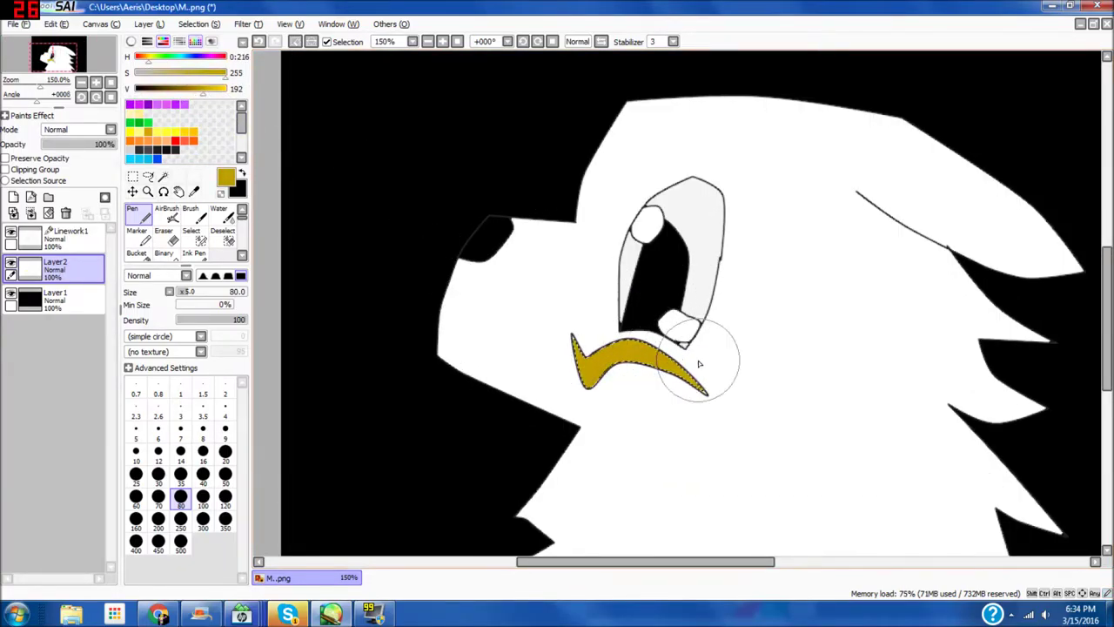
Step: Try purple with value 164 and hot pink with value 255 on the marking below the eye
{"action": "mouse_move", "coordinate": [519, 364]}
{"action": "left_mouse_down"}
{"action": "mouse_move", "coordinate": [692, 381]}
{"action": "mouse_move", "coordinate": [513, 348]}
{"action": "left_mouse_up"}
{"action": "left_click", "coordinate": [210, 57]}
{"action": "scroll", "coordinate": [517, 365], "scroll_direction": "down", "scroll_amount": 3}
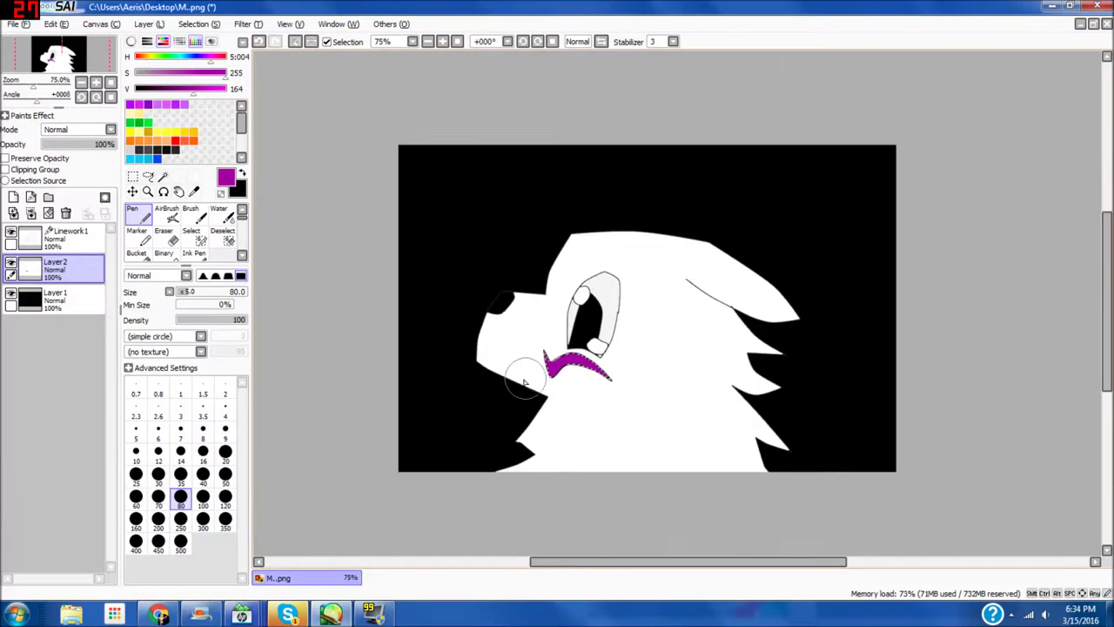
{"action": "scroll", "coordinate": [525, 383], "scroll_direction": "up", "scroll_amount": 2}
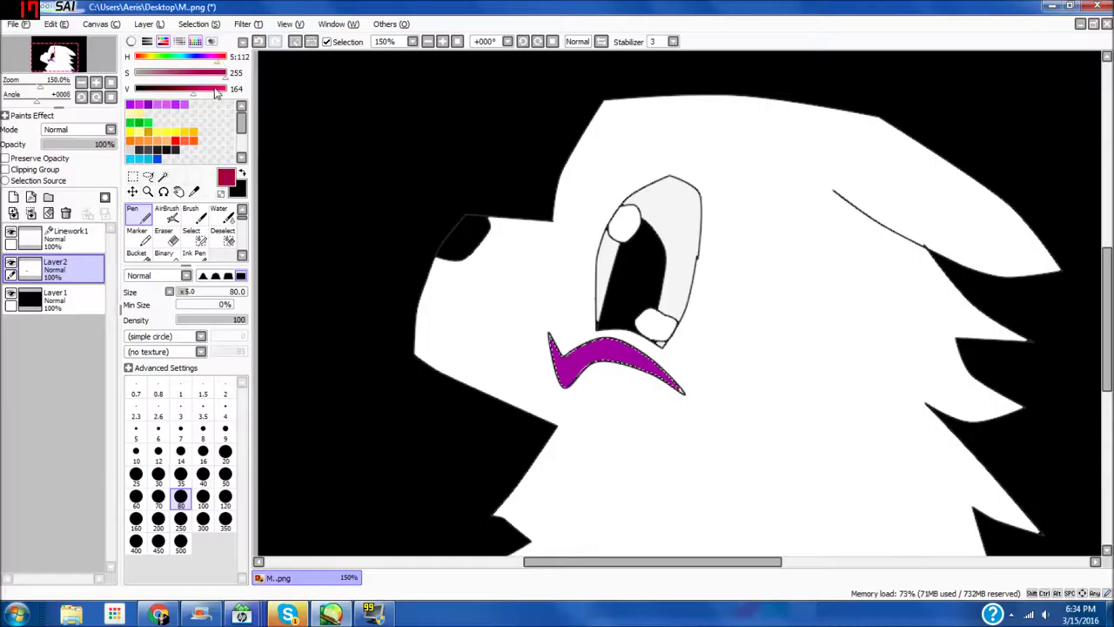
{"action": "scroll", "coordinate": [565, 383], "scroll_direction": "down", "scroll_amount": 2}
{"action": "scroll", "coordinate": [573, 385], "scroll_direction": "up", "scroll_amount": 2}
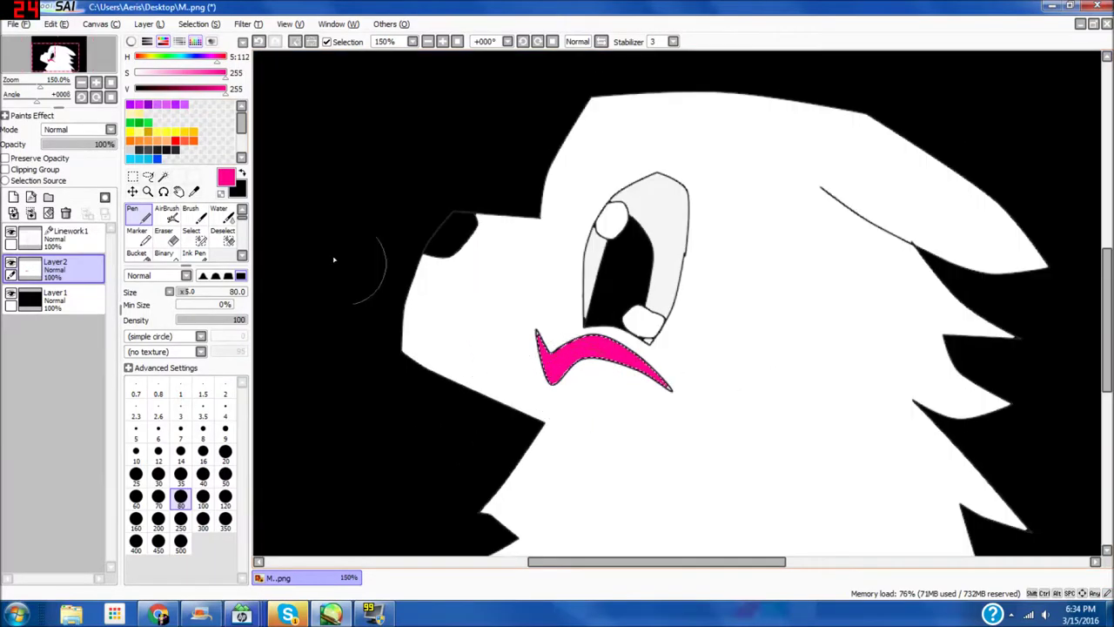
Step: Repaint the marking below the eye in the violet from the saved swatches
{"action": "left_click", "coordinate": [166, 104]}
{"action": "left_click", "coordinate": [149, 104]}
{"action": "left_click_drag", "start_coordinate": [530, 352], "coordinate": [657, 353]}
{"action": "scroll", "coordinate": [653, 487], "scroll_direction": "down", "scroll_amount": 3}
{"action": "scroll", "coordinate": [688, 521], "scroll_direction": "up", "scroll_amount": 3}
{"action": "scroll", "coordinate": [479, 291], "scroll_direction": "down", "scroll_amount": 1}
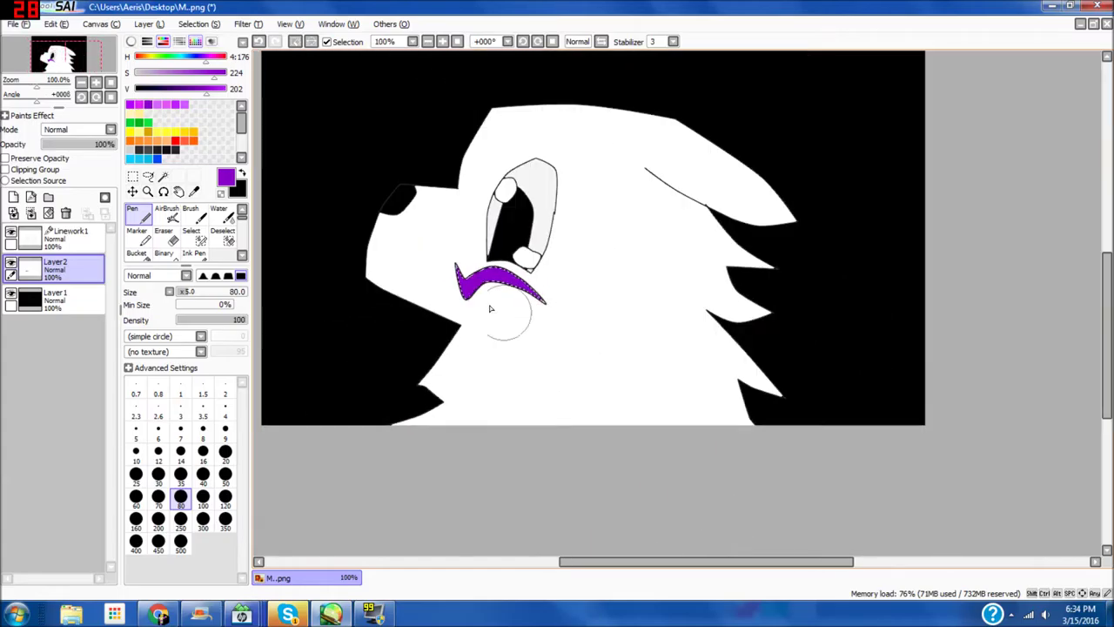
Step: Repaint the marking below the eye in neutral grey with saturation 0
{"action": "left_click", "coordinate": [183, 105]}
{"action": "mouse_move", "coordinate": [137, 92]}
{"action": "left_mouse_down"}
{"action": "mouse_move", "coordinate": [189, 94]}
{"action": "mouse_move", "coordinate": [175, 99]}
{"action": "left_mouse_up"}
{"action": "left_click_drag", "start_coordinate": [470, 292], "coordinate": [517, 299]}
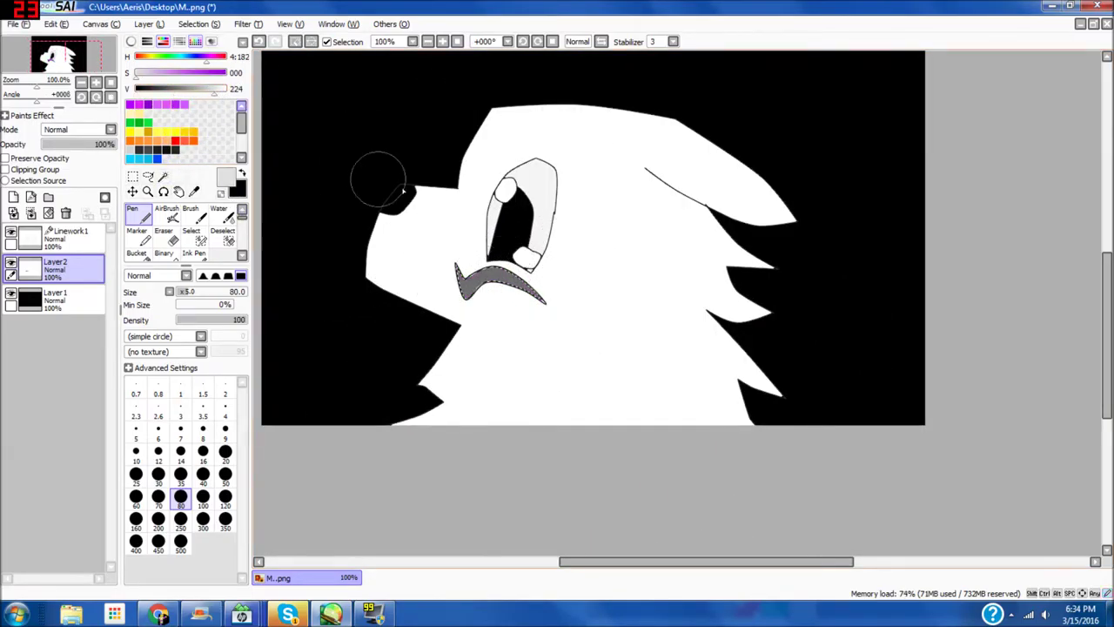
Step: Repaint the marking below the eye dark grey with value 56 and clear the selection
{"action": "left_click", "coordinate": [181, 90]}
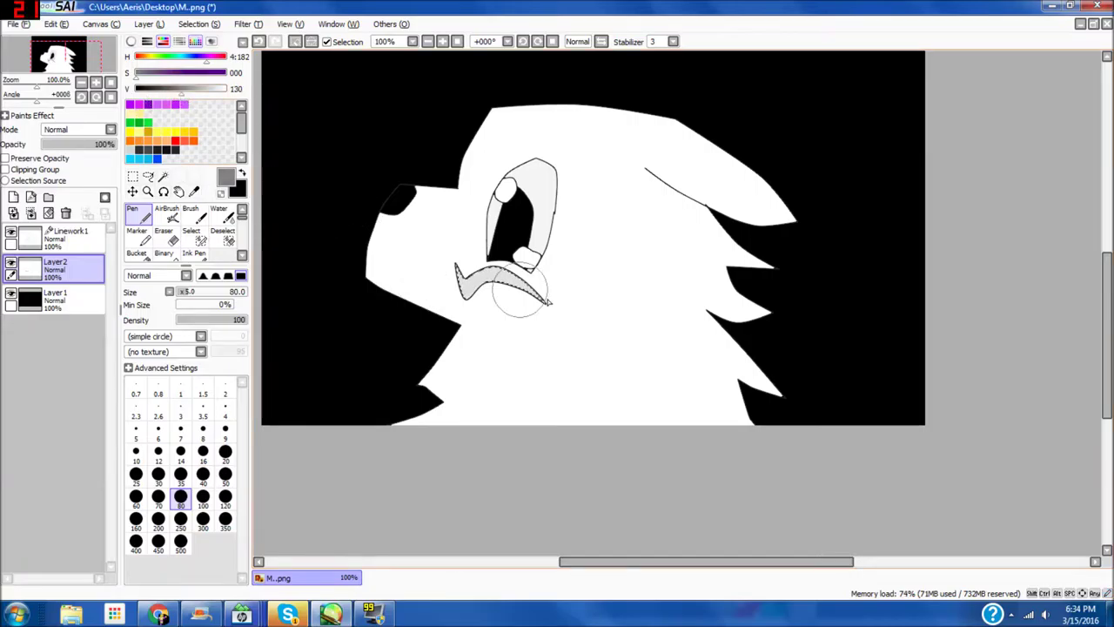
{"action": "left_click", "coordinate": [156, 91]}
{"action": "left_click_drag", "start_coordinate": [512, 285], "coordinate": [498, 283]}
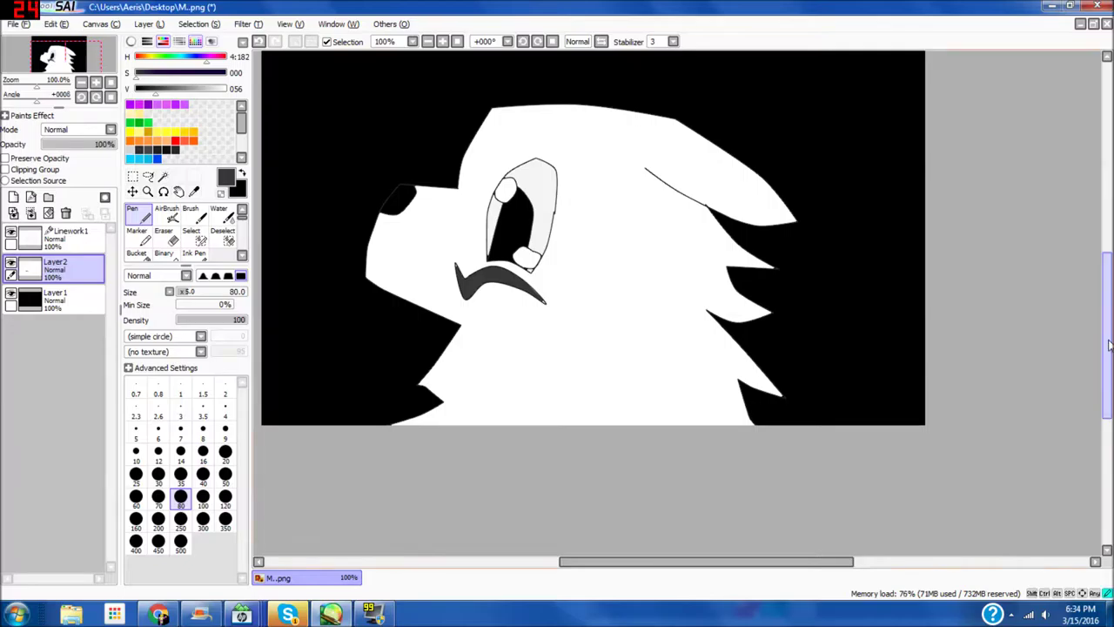
{"action": "left_click_drag", "start_coordinate": [1110, 350], "coordinate": [1109, 332]}
{"action": "left_click_drag", "start_coordinate": [826, 563], "coordinate": [812, 563]}
{"action": "left_click_drag", "start_coordinate": [1109, 366], "coordinate": [1110, 347]}
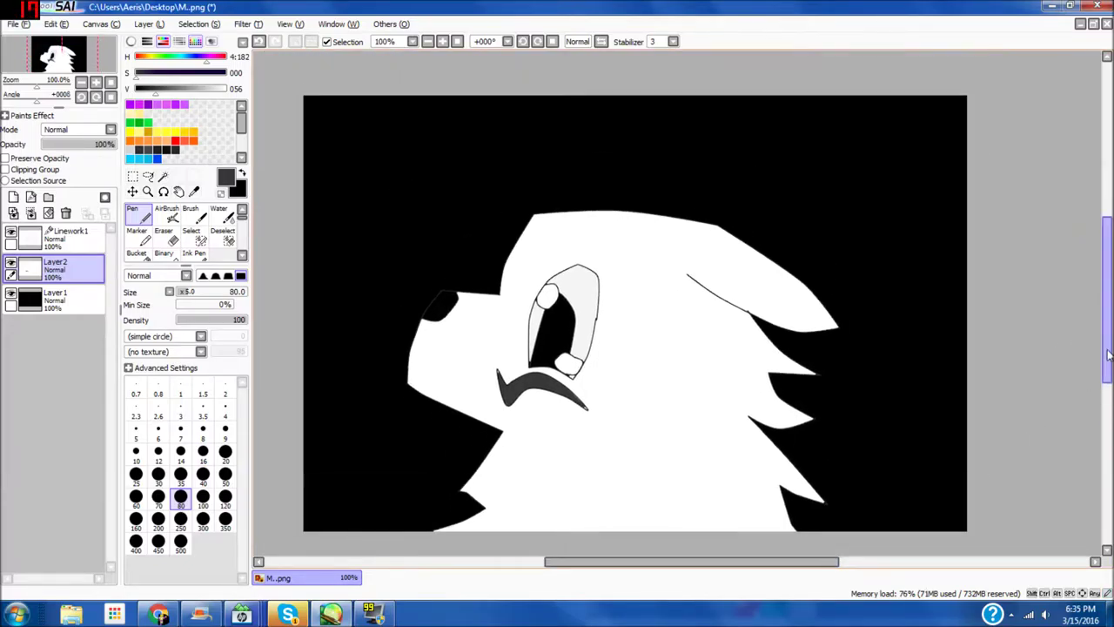
Step: Toggle the visibility of Layer1 to check what is painted on the background layer
{"action": "left_click", "coordinate": [55, 296]}
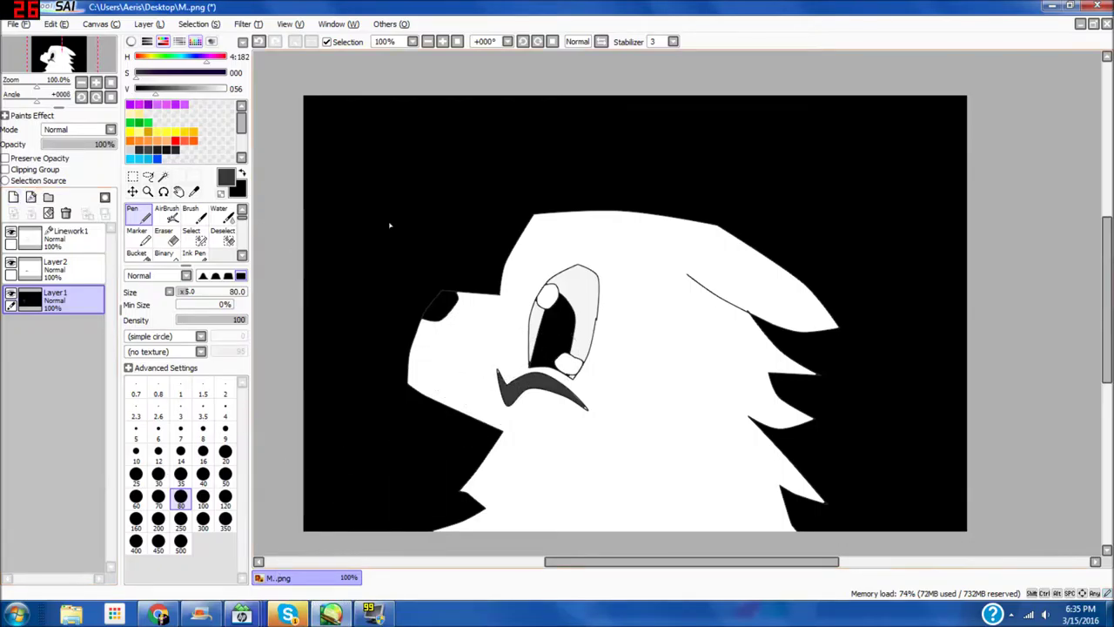
{"action": "left_click", "coordinate": [11, 297]}
{"action": "left_click", "coordinate": [11, 297]}
{"action": "left_click", "coordinate": [11, 297]}
{"action": "left_click", "coordinate": [11, 297]}
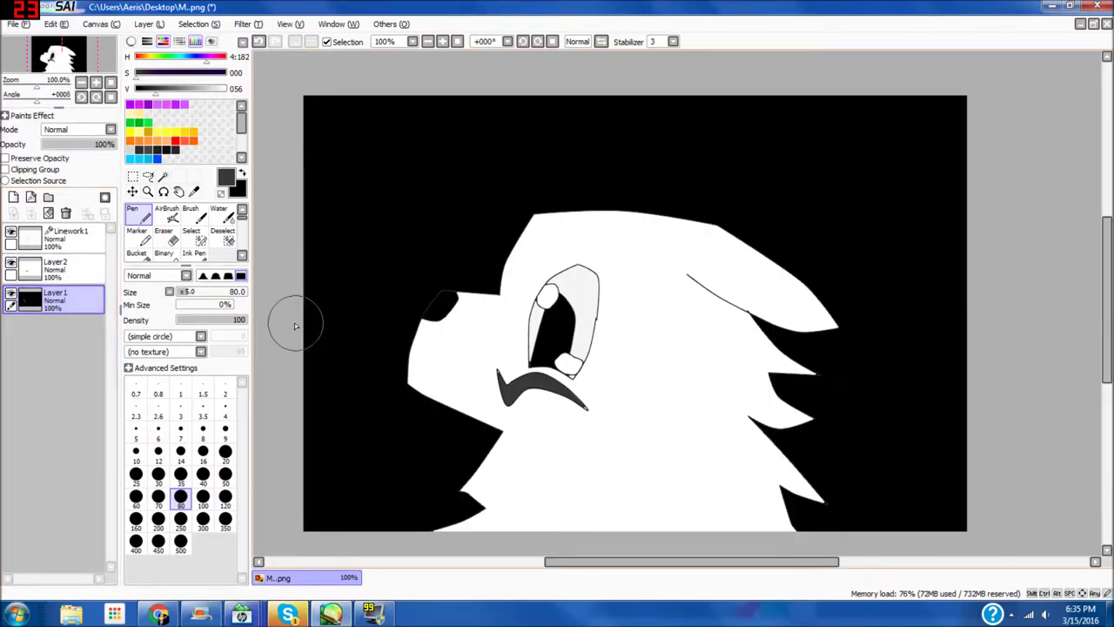
Step: Select the nose and pupil areas from Linework1 and paint them black on Layer2, checking them with Layer1 hidden
{"action": "left_click", "coordinate": [70, 237]}
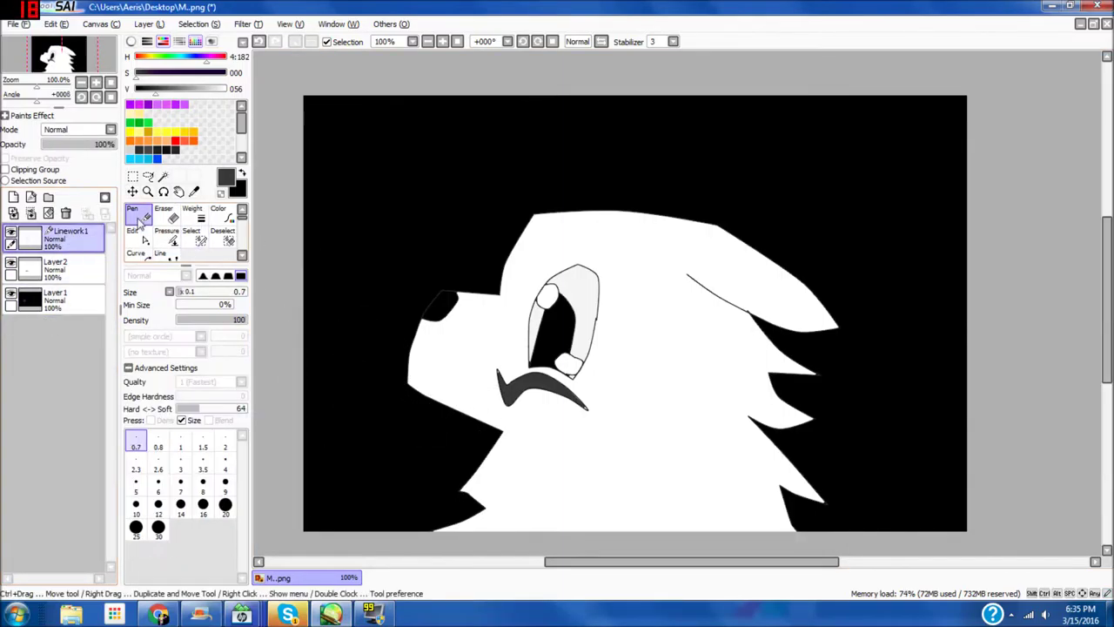
{"action": "left_click", "coordinate": [163, 176]}
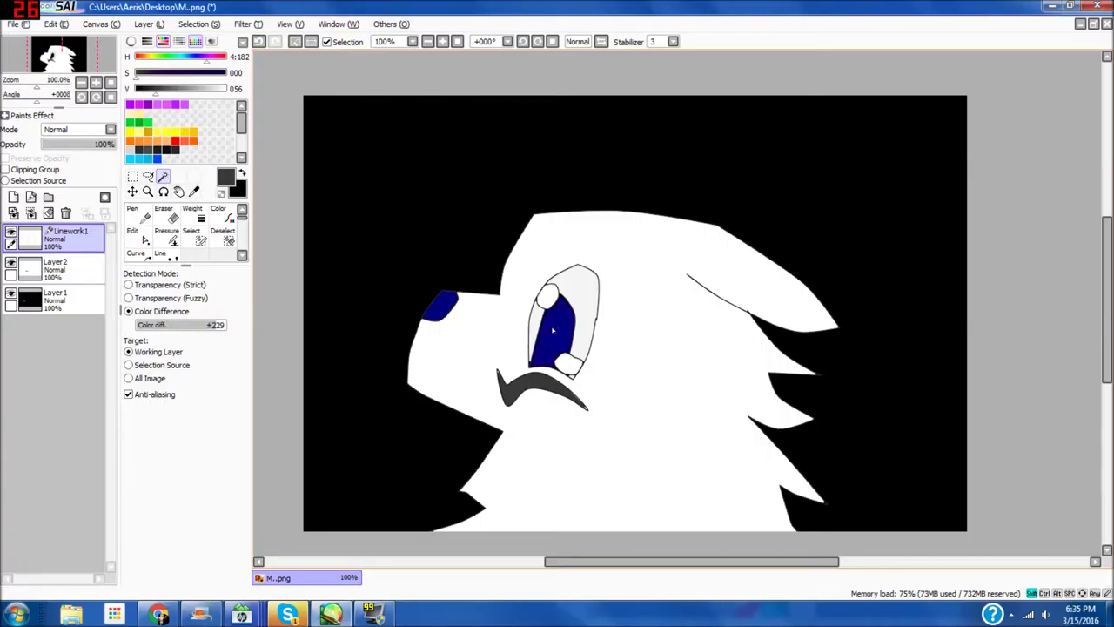
{"action": "left_click", "coordinate": [87, 271]}
{"action": "left_click", "coordinate": [143, 214]}
{"action": "left_click", "coordinate": [243, 175]}
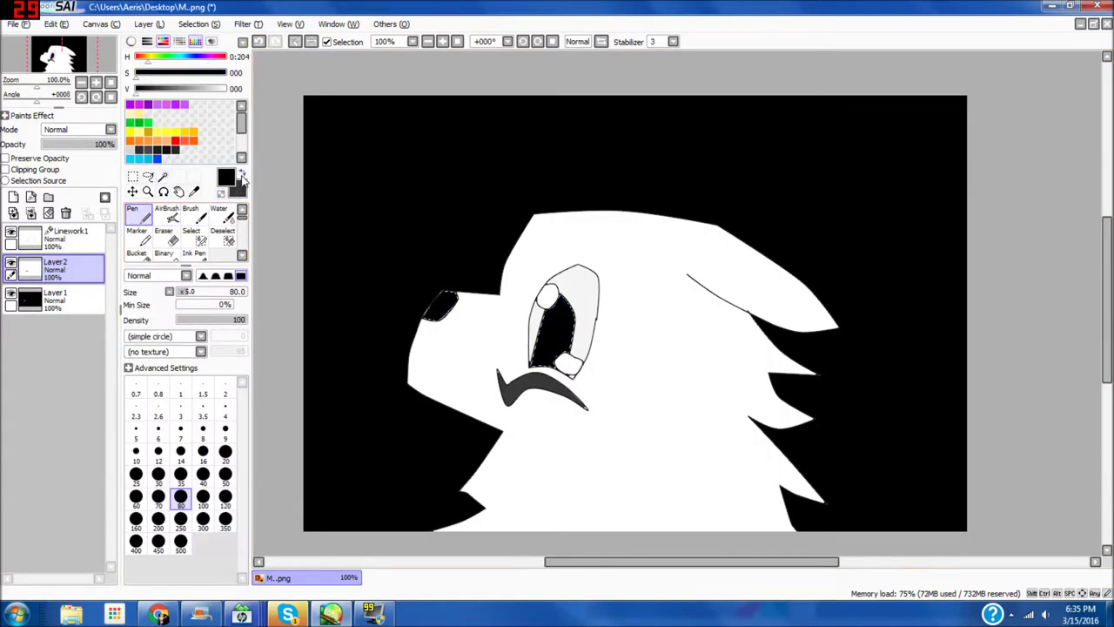
{"action": "left_click", "coordinate": [11, 293]}
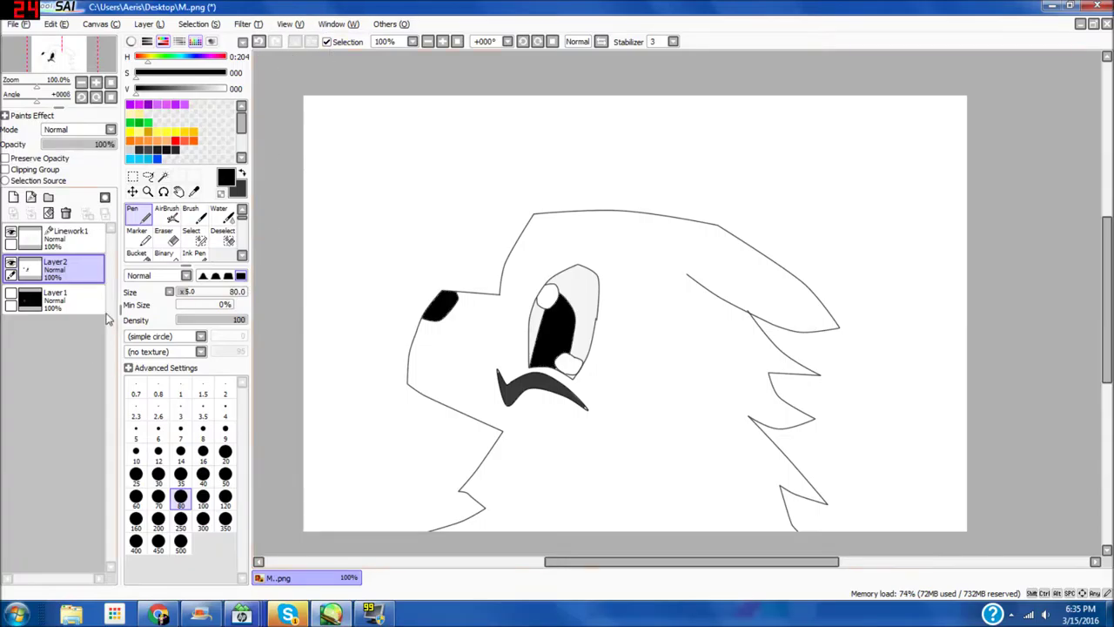
{"action": "left_click", "coordinate": [57, 298]}
{"action": "left_click", "coordinate": [10, 296]}
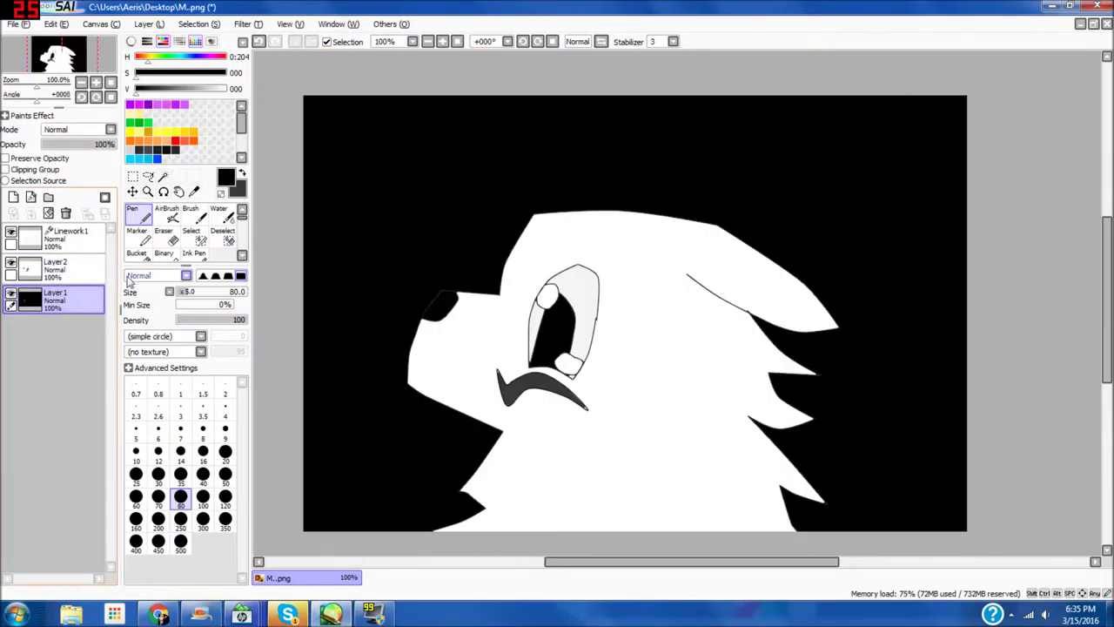
Step: Paint the background around the snout on Layer1 blue with the Water tool, using saturation 255 and value 218
{"action": "left_click", "coordinate": [223, 214]}
{"action": "left_click", "coordinate": [189, 73]}
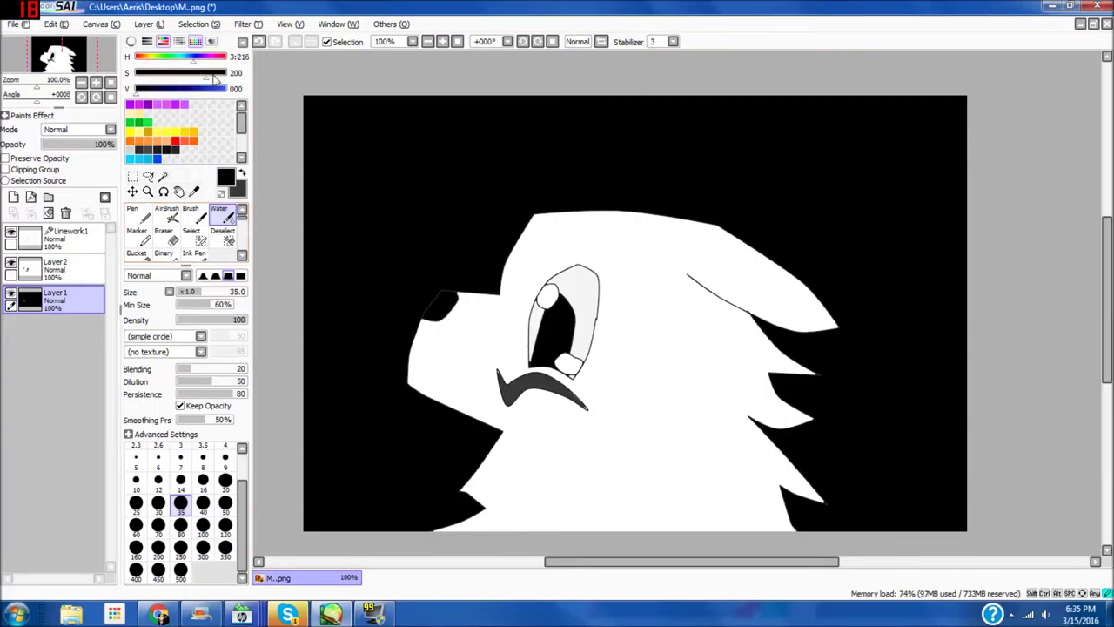
{"action": "left_click_drag", "start_coordinate": [211, 92], "coordinate": [212, 93]}
{"action": "mouse_move", "coordinate": [308, 214]}
{"action": "left_mouse_down"}
{"action": "mouse_move", "coordinate": [301, 114]}
{"action": "mouse_move", "coordinate": [304, 146]}
{"action": "left_mouse_up"}
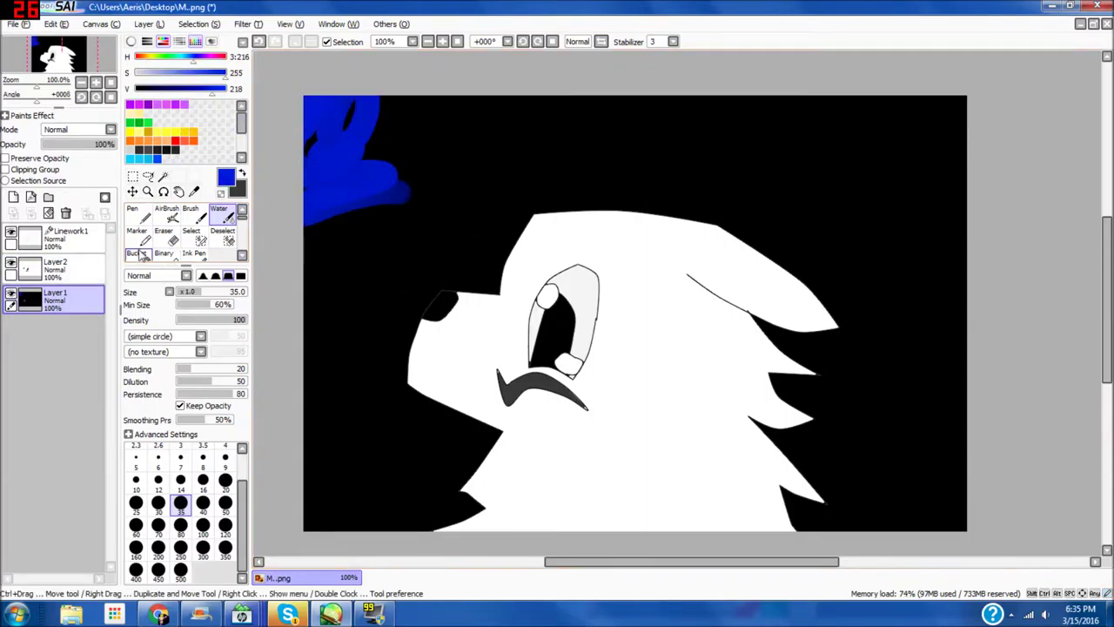
{"action": "left_click", "coordinate": [180, 548]}
{"action": "mouse_move", "coordinate": [374, 139]}
{"action": "left_mouse_down"}
{"action": "mouse_move", "coordinate": [311, 336]}
{"action": "mouse_move", "coordinate": [623, 286]}
{"action": "mouse_move", "coordinate": [421, 383]}
{"action": "left_mouse_up"}
Step: Darken the upper background with navy of value 138 and smooth it into the brighter blue with the Brush
{"action": "left_click", "coordinate": [184, 90]}
{"action": "mouse_move", "coordinate": [351, 136]}
{"action": "left_mouse_down"}
{"action": "mouse_move", "coordinate": [365, 136]}
{"action": "mouse_move", "coordinate": [411, 272]}
{"action": "left_mouse_up"}
{"action": "left_click", "coordinate": [191, 214]}
{"action": "mouse_move", "coordinate": [307, 283]}
{"action": "left_mouse_down"}
{"action": "mouse_move", "coordinate": [398, 344]}
{"action": "mouse_move", "coordinate": [324, 372]}
{"action": "left_mouse_up"}
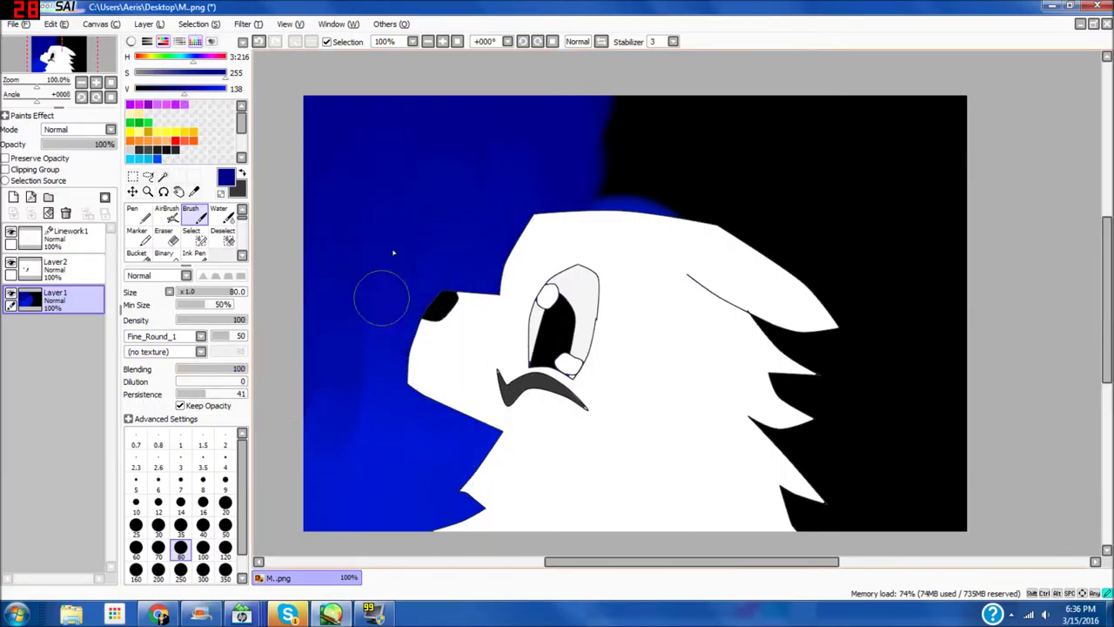
Step: Paint the remaining black background behind the head bright blue with value 255, using the Ol Wate brush at size 100
{"action": "scroll", "coordinate": [555, 376], "scroll_direction": "down", "scroll_amount": 3}
{"action": "scroll", "coordinate": [548, 380], "scroll_direction": "up", "scroll_amount": 4}
{"action": "scroll", "coordinate": [467, 218], "scroll_direction": "down", "scroll_amount": 3}
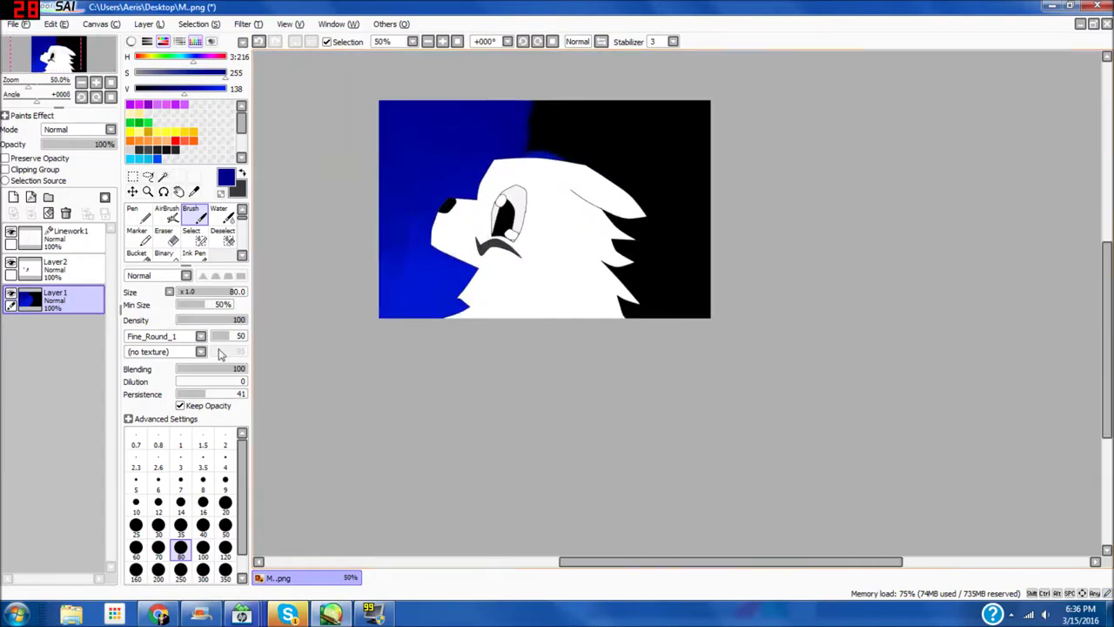
{"action": "scroll", "coordinate": [203, 222], "scroll_direction": "down", "scroll_amount": 3}
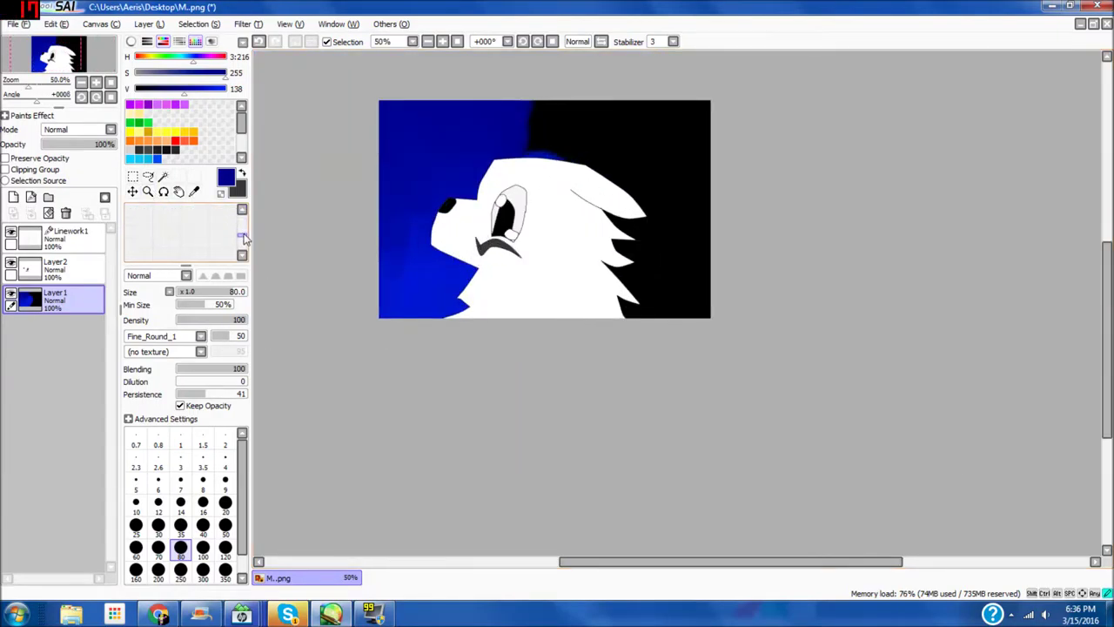
{"action": "scroll", "coordinate": [203, 219], "scroll_direction": "up", "scroll_amount": 1}
{"action": "left_click", "coordinate": [195, 223]}
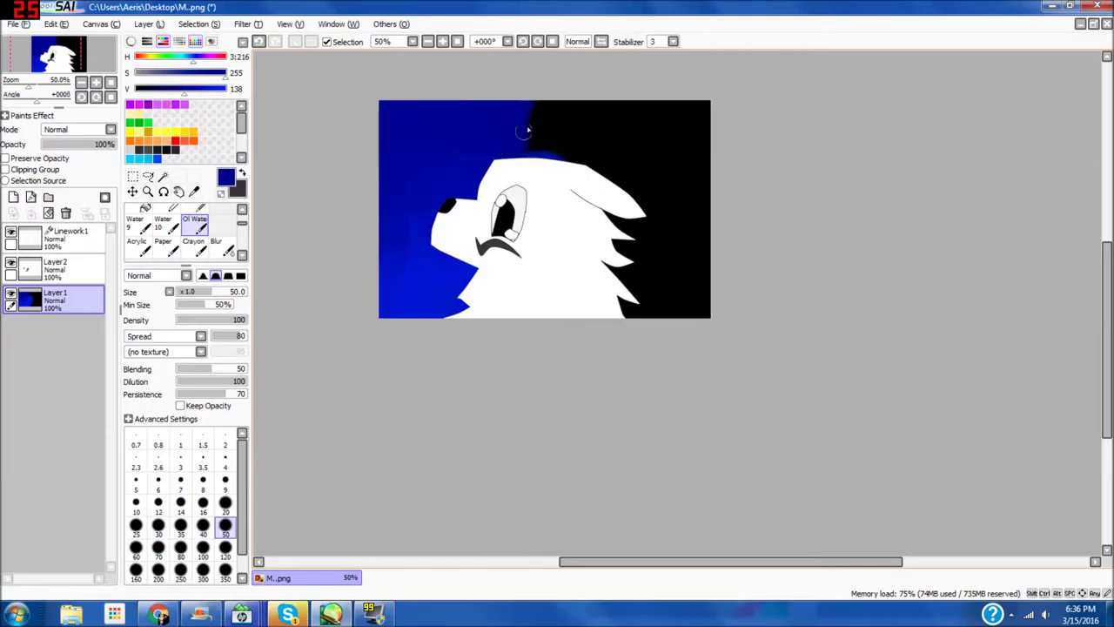
{"action": "left_click", "coordinate": [226, 91]}
{"action": "mouse_move", "coordinate": [598, 100]}
{"action": "left_mouse_down"}
{"action": "mouse_move", "coordinate": [510, 125]}
{"action": "mouse_move", "coordinate": [609, 152]}
{"action": "mouse_move", "coordinate": [579, 191]}
{"action": "mouse_move", "coordinate": [583, 286]}
{"action": "mouse_move", "coordinate": [722, 311]}
{"action": "left_mouse_up"}
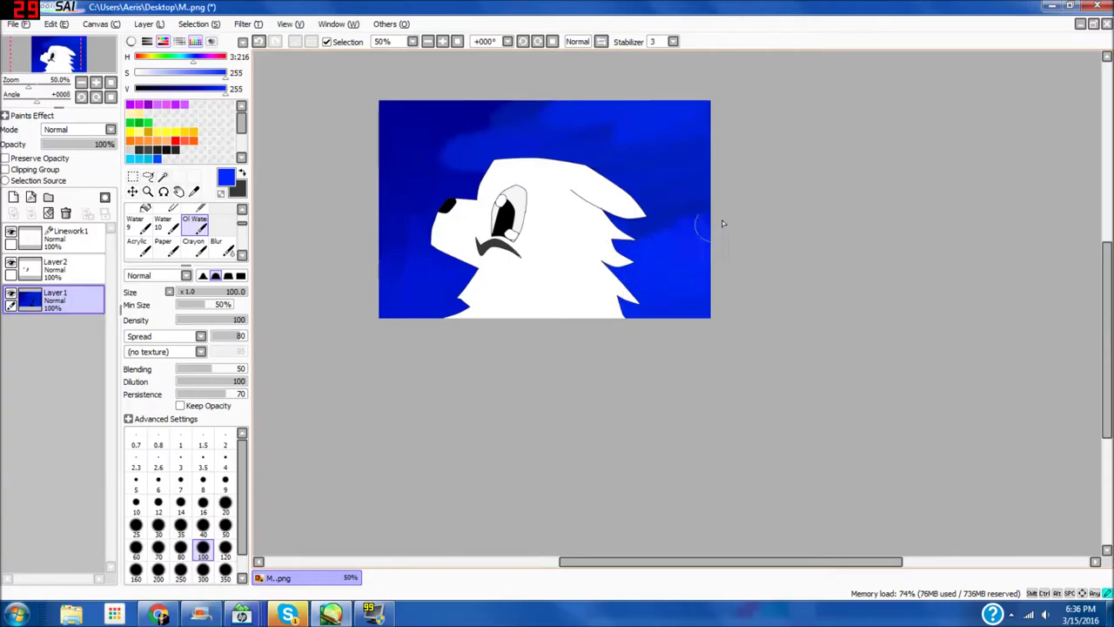
{"action": "left_click_drag", "start_coordinate": [722, 224], "coordinate": [670, 224]}
{"action": "scroll", "coordinate": [616, 261], "scroll_direction": "down", "scroll_amount": 2}
{"action": "scroll", "coordinate": [574, 214], "scroll_direction": "up", "scroll_amount": 2}
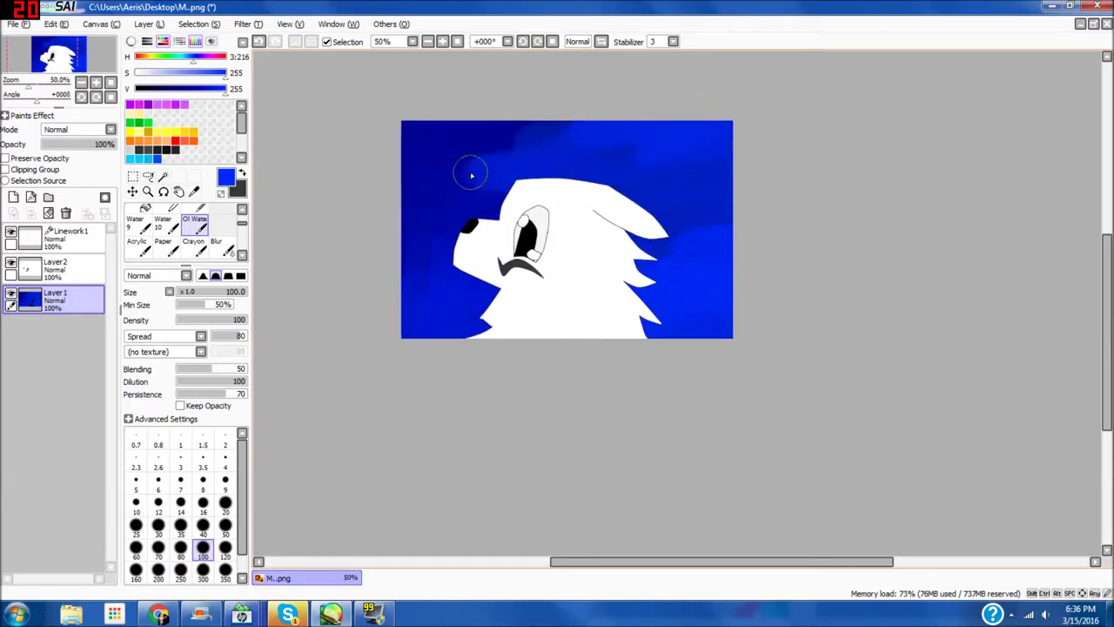
{"action": "left_click", "coordinate": [21, 25]}
{"action": "left_click", "coordinate": [354, 203]}
Step: Select the whole white fur area from Linework1 with the magic wand and make Layer2 the working layer
{"action": "scroll", "coordinate": [448, 181], "scroll_direction": "up", "scroll_amount": 2}
{"action": "scroll", "coordinate": [570, 278], "scroll_direction": "up", "scroll_amount": 2}
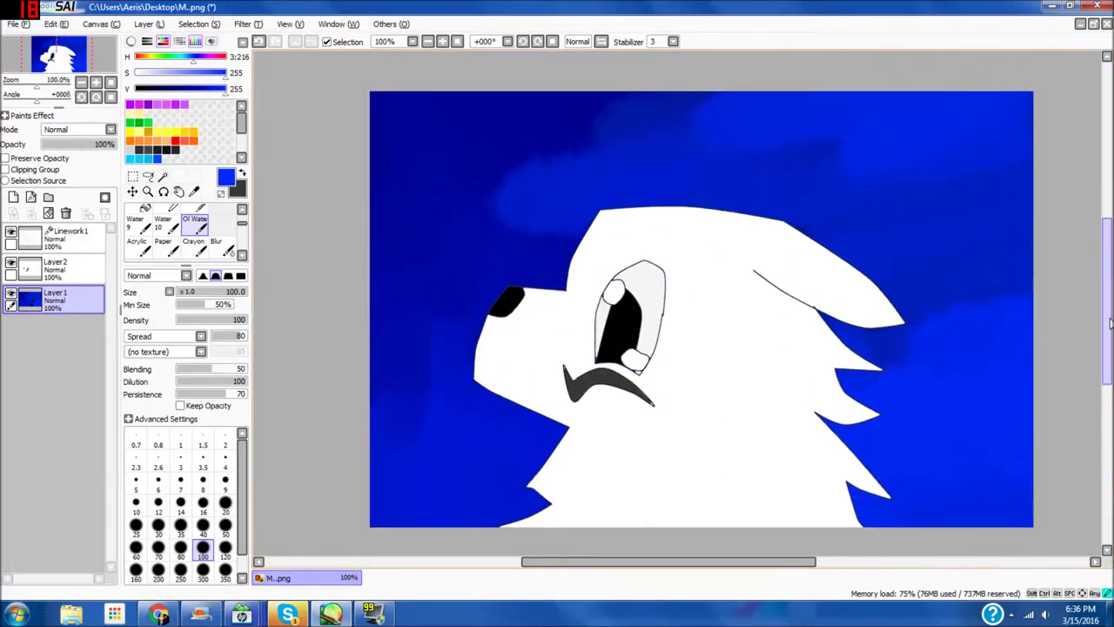
{"action": "left_click", "coordinate": [69, 236]}
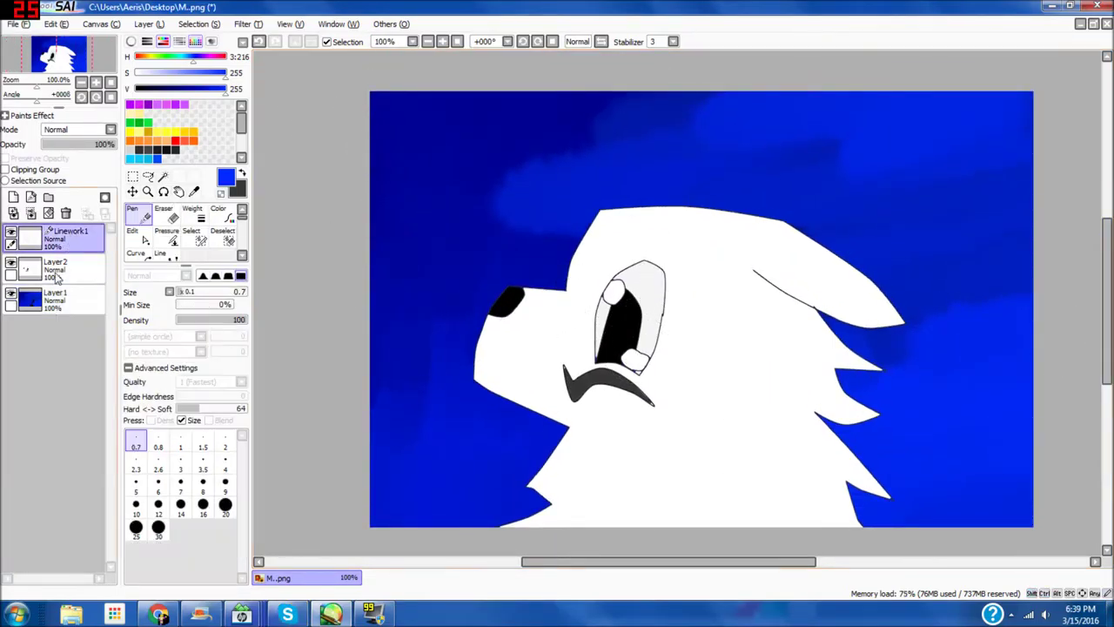
{"action": "left_click", "coordinate": [150, 217]}
{"action": "key", "text": "w"}
{"action": "left_click", "coordinate": [485, 405]}
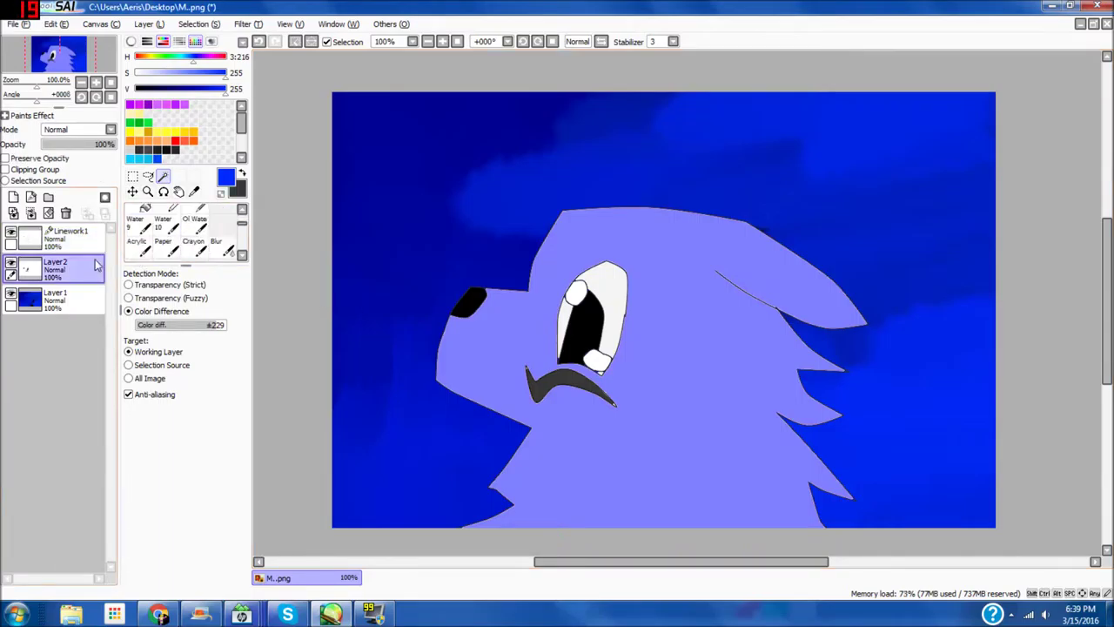
{"action": "left_click", "coordinate": [56, 268]}
{"action": "left_click", "coordinate": [188, 214]}
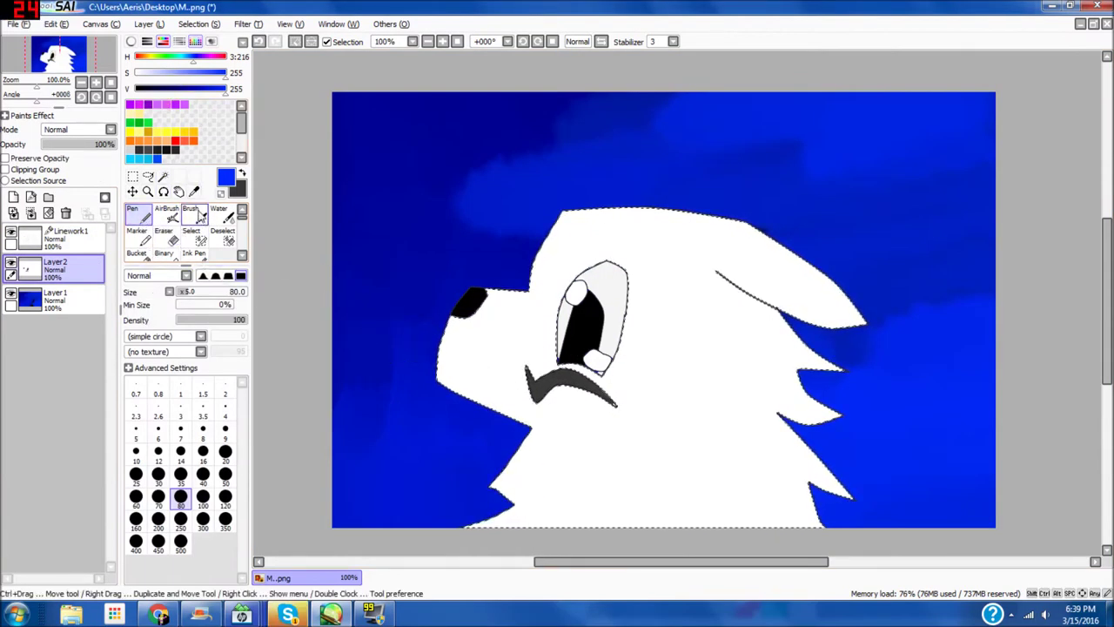
Step: Set up the Marker with size 80, blending 35 and a neutral grey of saturation 0 and value 198
{"action": "left_click", "coordinate": [139, 244]}
{"action": "left_click", "coordinate": [181, 527]}
{"action": "left_click", "coordinate": [135, 74]}
{"action": "left_click", "coordinate": [205, 90]}
{"action": "left_click", "coordinate": [201, 369]}
Step: Try grey shading on the back fur on Layer2 and erasing its spill above the ear line, and undo both
{"action": "mouse_move", "coordinate": [796, 495]}
{"action": "left_mouse_down"}
{"action": "mouse_move", "coordinate": [748, 505]}
{"action": "mouse_move", "coordinate": [812, 395]}
{"action": "mouse_move", "coordinate": [800, 350]}
{"action": "mouse_move", "coordinate": [750, 312]}
{"action": "mouse_move", "coordinate": [882, 336]}
{"action": "left_mouse_up"}
{"action": "left_click", "coordinate": [259, 42]}
{"action": "mouse_move", "coordinate": [768, 524]}
{"action": "left_mouse_down"}
{"action": "mouse_move", "coordinate": [792, 401]}
{"action": "mouse_move", "coordinate": [701, 283]}
{"action": "left_mouse_up"}
{"action": "key", "text": "e"}
{"action": "scroll", "coordinate": [765, 273], "scroll_direction": "up", "scroll_amount": 3}
{"action": "left_click_drag", "start_coordinate": [619, 268], "coordinate": [641, 279]}
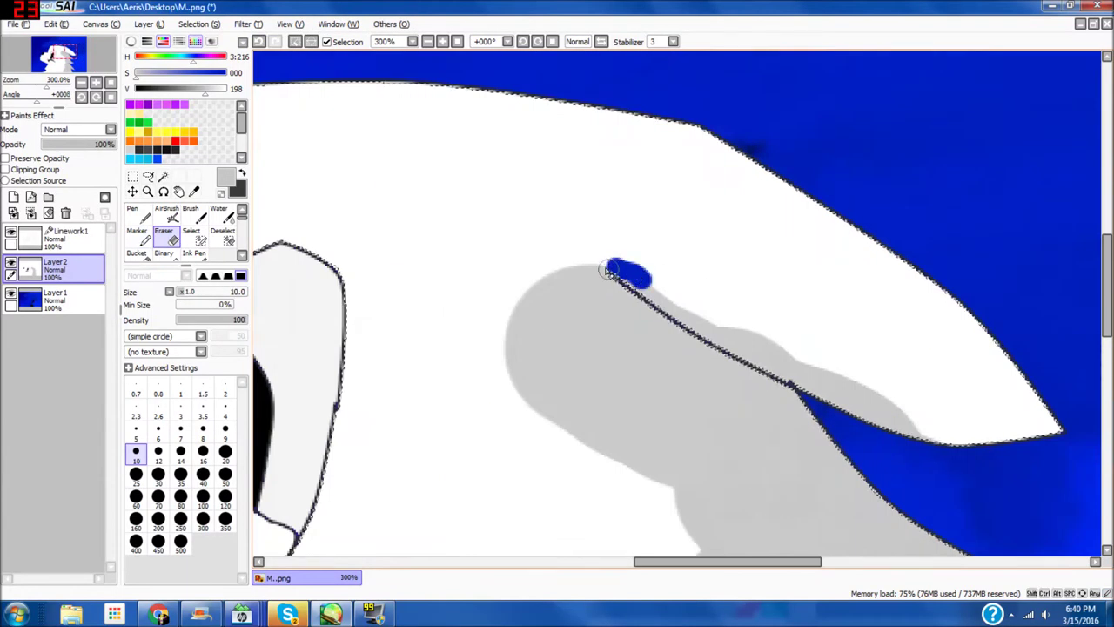
{"action": "left_click", "coordinate": [259, 42]}
{"action": "scroll", "coordinate": [660, 290], "scroll_direction": "down", "scroll_amount": 4}
{"action": "scroll", "coordinate": [661, 294], "scroll_direction": "down", "scroll_amount": 1}
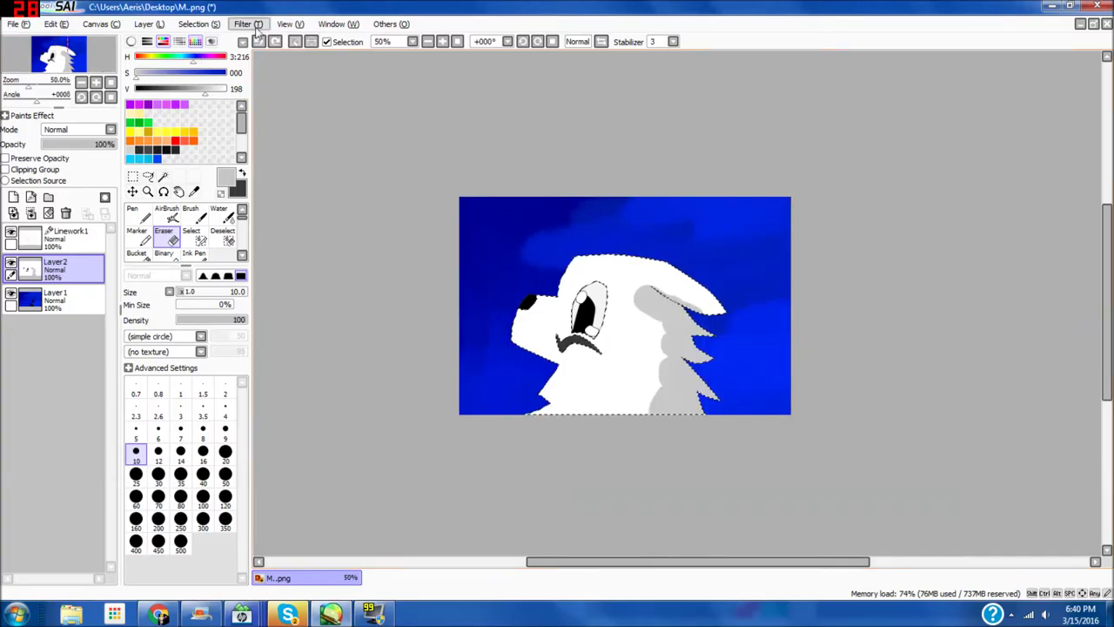
{"action": "left_click", "coordinate": [259, 42]}
Step: Add a new layer above Layer2 and shade the fur behind the ear and down the neck grey with the Marker
{"action": "left_click", "coordinate": [13, 197]}
{"action": "scroll", "coordinate": [745, 265], "scroll_direction": "up", "scroll_amount": 3}
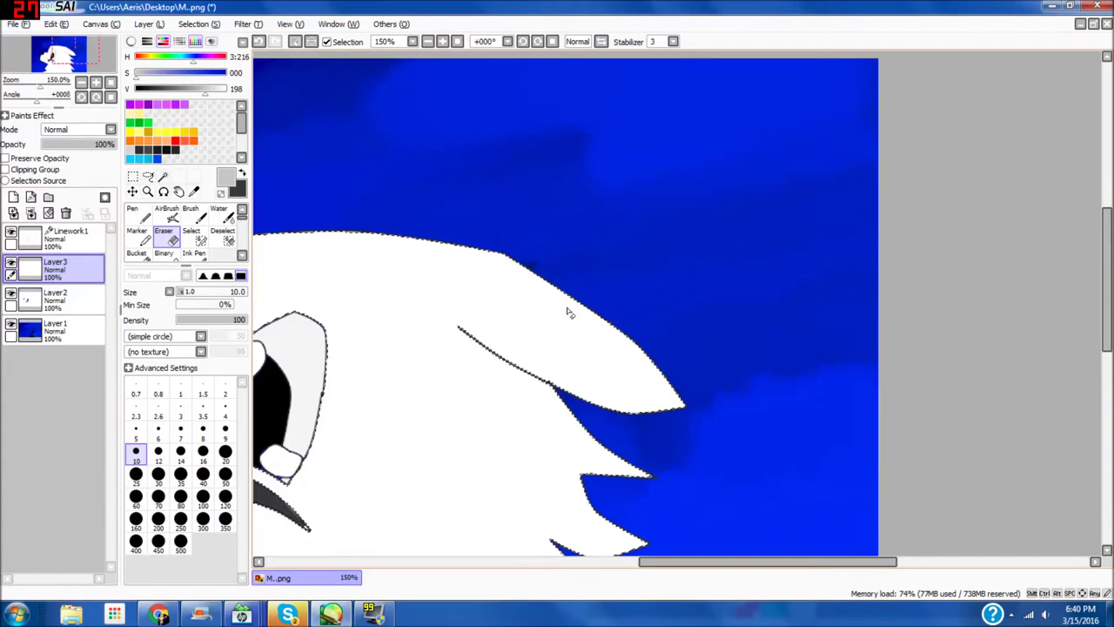
{"action": "left_click", "coordinate": [139, 215]}
{"action": "left_click", "coordinate": [139, 236]}
{"action": "scroll", "coordinate": [575, 401], "scroll_direction": "down", "scroll_amount": 3}
{"action": "scroll", "coordinate": [574, 403], "scroll_direction": "up", "scroll_amount": 4}
{"action": "mouse_move", "coordinate": [609, 496]}
{"action": "left_mouse_down"}
{"action": "mouse_move", "coordinate": [632, 427]}
{"action": "mouse_move", "coordinate": [540, 367]}
{"action": "mouse_move", "coordinate": [542, 292]}
{"action": "mouse_move", "coordinate": [577, 252]}
{"action": "mouse_move", "coordinate": [559, 220]}
{"action": "mouse_move", "coordinate": [493, 187]}
{"action": "mouse_move", "coordinate": [479, 206]}
{"action": "mouse_move", "coordinate": [445, 418]}
{"action": "left_mouse_up"}
{"action": "scroll", "coordinate": [396, 396], "scroll_direction": "down", "scroll_amount": 1}
{"action": "mouse_move", "coordinate": [662, 562]}
{"action": "left_mouse_down"}
{"action": "mouse_move", "coordinate": [652, 592]}
{"action": "mouse_move", "coordinate": [607, 583]}
{"action": "left_mouse_up"}
Step: Shade the underside of the front chest tuft and the fur's lower front corner grey with the Marker at size 7
{"action": "left_click", "coordinate": [180, 455]}
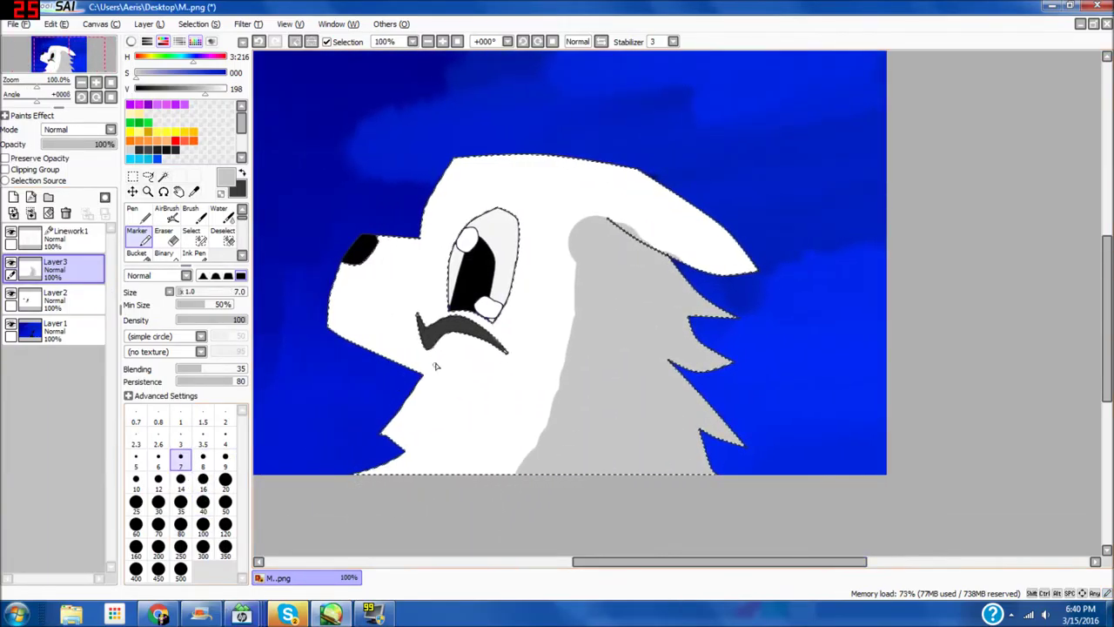
{"action": "scroll", "coordinate": [537, 203], "scroll_direction": "up", "scroll_amount": 6}
{"action": "left_click_drag", "start_coordinate": [537, 204], "coordinate": [731, 340]}
{"action": "scroll", "coordinate": [530, 460], "scroll_direction": "down", "scroll_amount": 6}
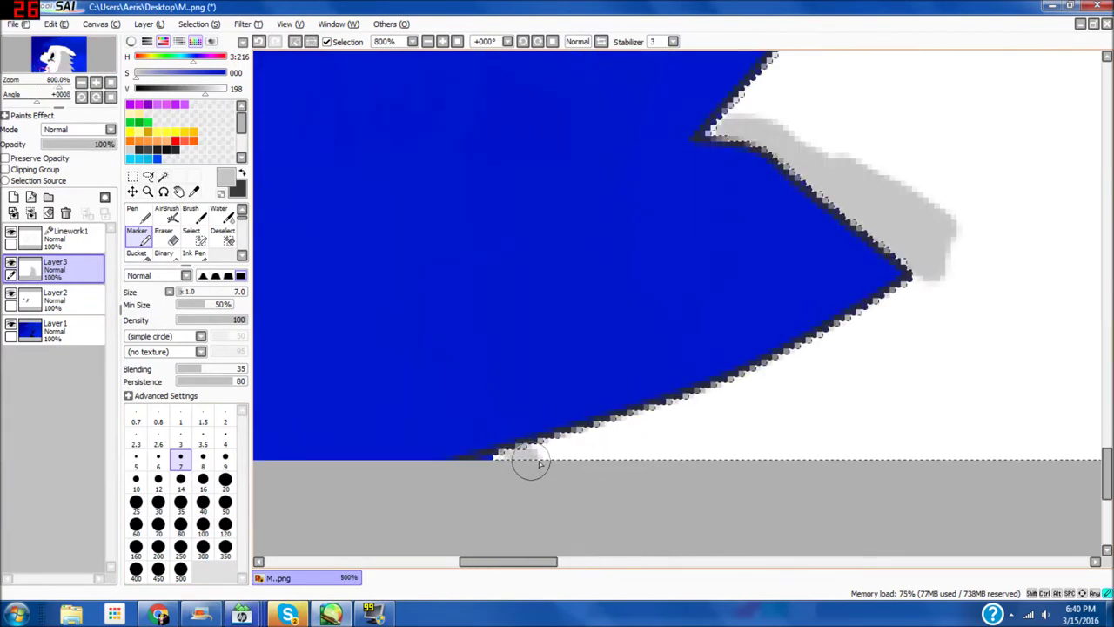
Step: Erase the shading above the ear line and trim the front edge of the neck shading with a size 35 Eraser
{"action": "scroll", "coordinate": [942, 229], "scroll_direction": "up", "scroll_amount": 3}
{"action": "left_click", "coordinate": [165, 235]}
{"action": "left_click", "coordinate": [181, 475]}
{"action": "mouse_move", "coordinate": [674, 259]}
{"action": "left_mouse_down"}
{"action": "mouse_move", "coordinate": [740, 148]}
{"action": "mouse_move", "coordinate": [710, 376]}
{"action": "left_mouse_up"}
{"action": "left_click_drag", "start_coordinate": [719, 221], "coordinate": [714, 550]}
{"action": "scroll", "coordinate": [675, 550], "scroll_direction": "down", "scroll_amount": 4}
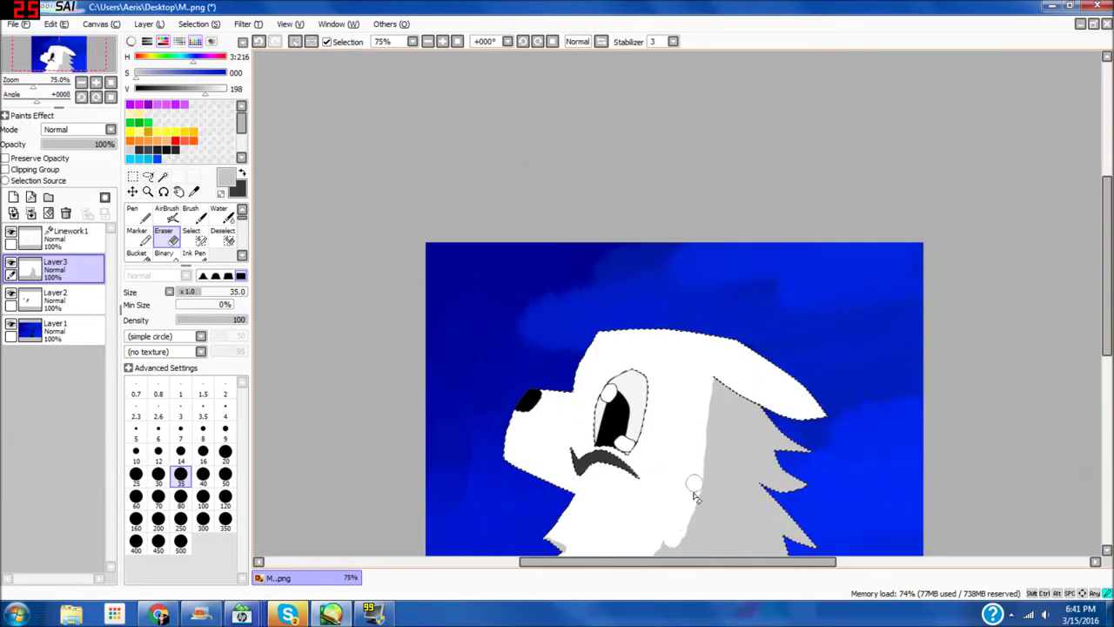
{"action": "scroll", "coordinate": [671, 542], "scroll_direction": "up", "scroll_amount": 3}
{"action": "scroll", "coordinate": [629, 517], "scroll_direction": "down", "scroll_amount": 2}
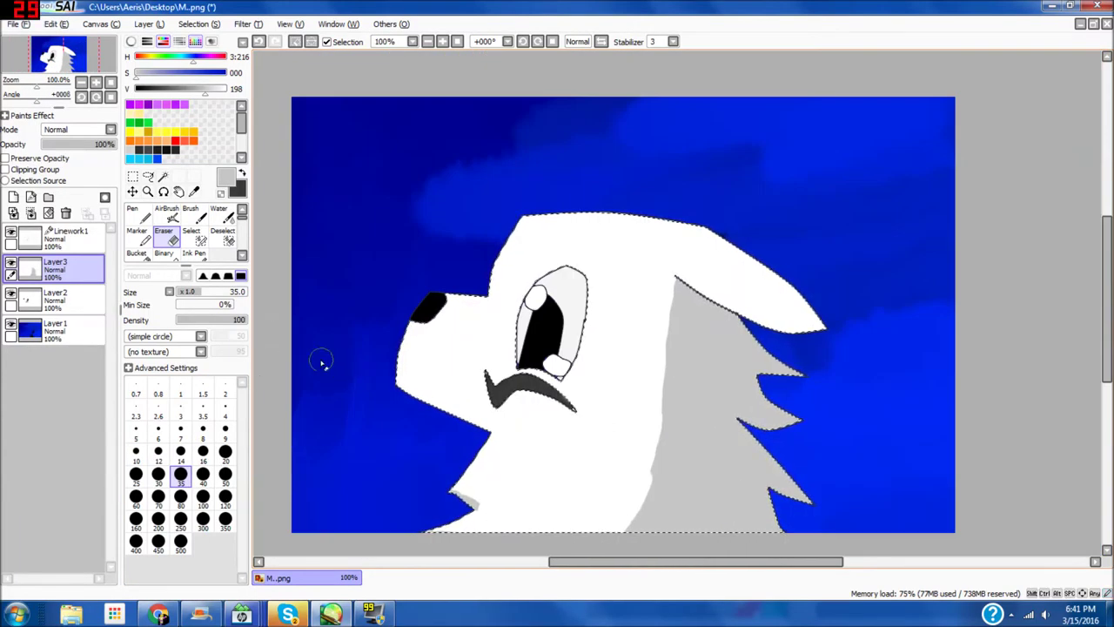
Step: Shade the strip between the eye and the dark marking grey with the Marker at size 7
{"action": "left_click", "coordinate": [137, 232]}
{"action": "scroll", "coordinate": [530, 378], "scroll_direction": "up", "scroll_amount": 3}
{"action": "left_click", "coordinate": [529, 367]}
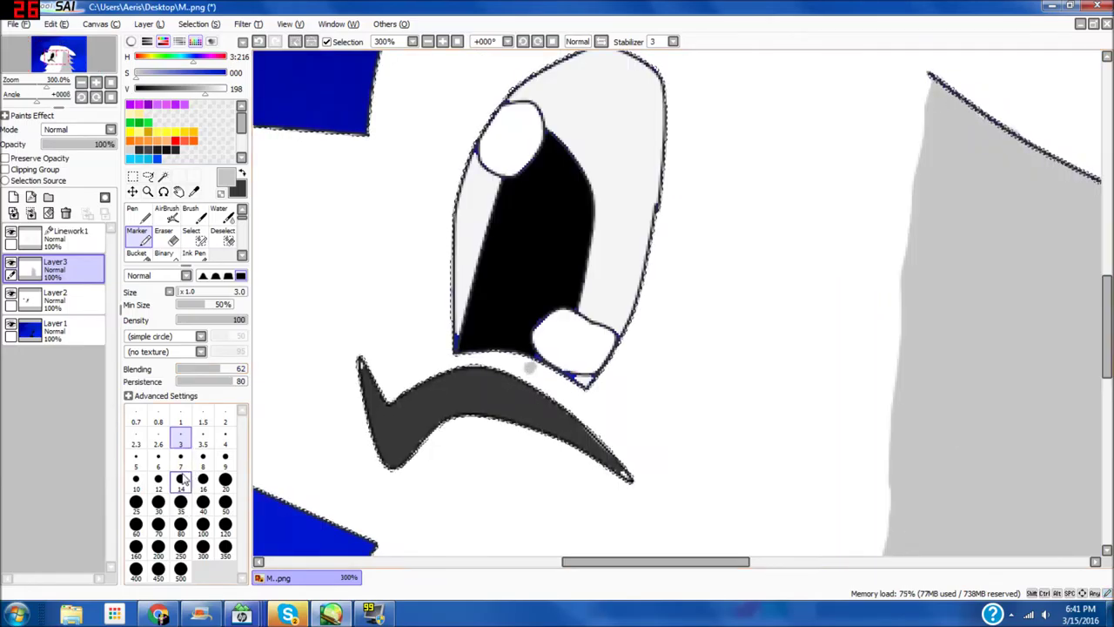
{"action": "left_click", "coordinate": [181, 462]}
{"action": "scroll", "coordinate": [512, 379], "scroll_direction": "up", "scroll_amount": 2}
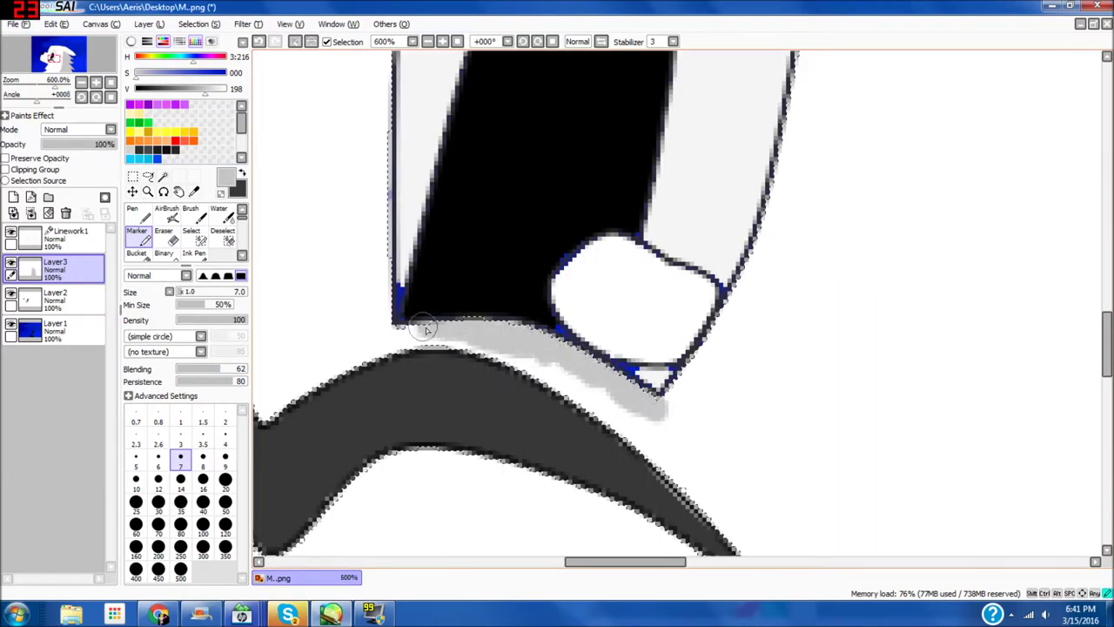
{"action": "mouse_move", "coordinate": [613, 421]}
{"action": "left_mouse_down"}
{"action": "mouse_move", "coordinate": [662, 435]}
{"action": "mouse_move", "coordinate": [696, 482]}
{"action": "mouse_move", "coordinate": [712, 426]}
{"action": "mouse_move", "coordinate": [701, 367]}
{"action": "left_mouse_up"}
{"action": "left_click", "coordinate": [260, 42]}
Step: Pick white from the fur and blend the under-eye shading outward on both sides of the eye
{"action": "right_click", "coordinate": [689, 477]}
{"action": "left_click_drag", "start_coordinate": [714, 485], "coordinate": [721, 455]}
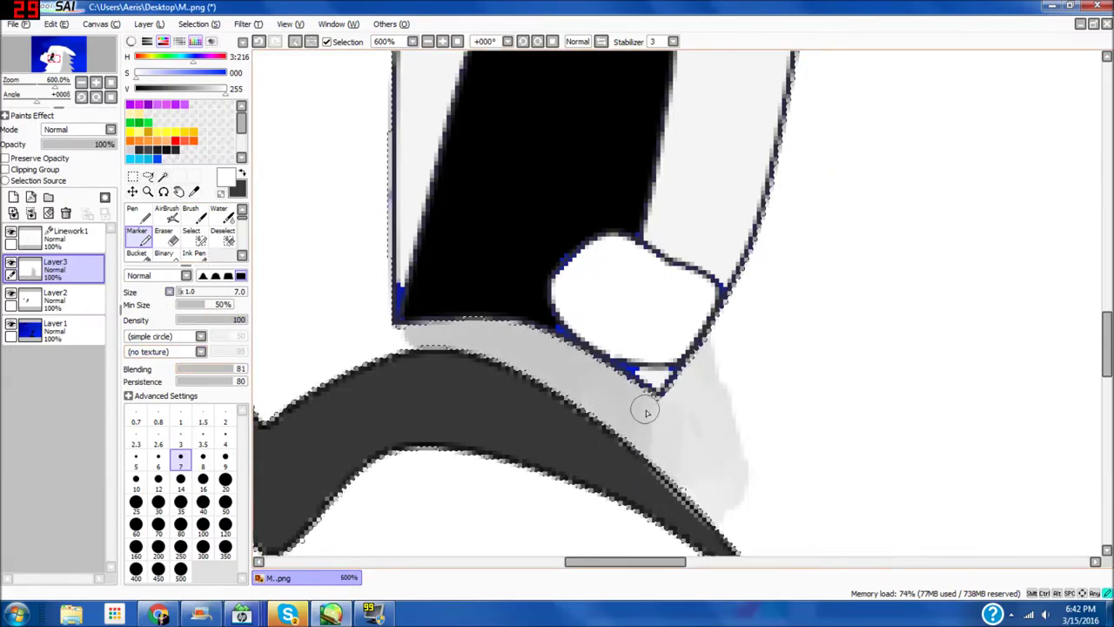
{"action": "left_click_drag", "start_coordinate": [352, 353], "coordinate": [269, 410]}
{"action": "scroll", "coordinate": [405, 401], "scroll_direction": "down", "scroll_amount": 3}
{"action": "scroll", "coordinate": [522, 426], "scroll_direction": "up", "scroll_amount": 4}
{"action": "left_click_drag", "start_coordinate": [607, 315], "coordinate": [620, 296]}
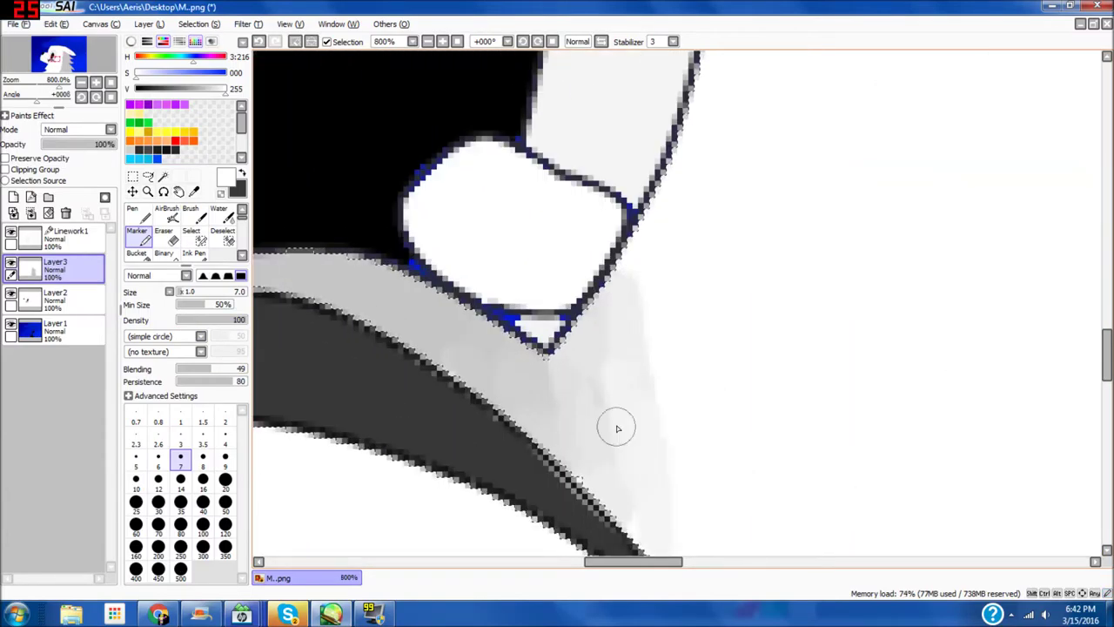
{"action": "scroll", "coordinate": [621, 514], "scroll_direction": "down", "scroll_amount": 3}
{"action": "scroll", "coordinate": [634, 507], "scroll_direction": "up", "scroll_amount": 1}
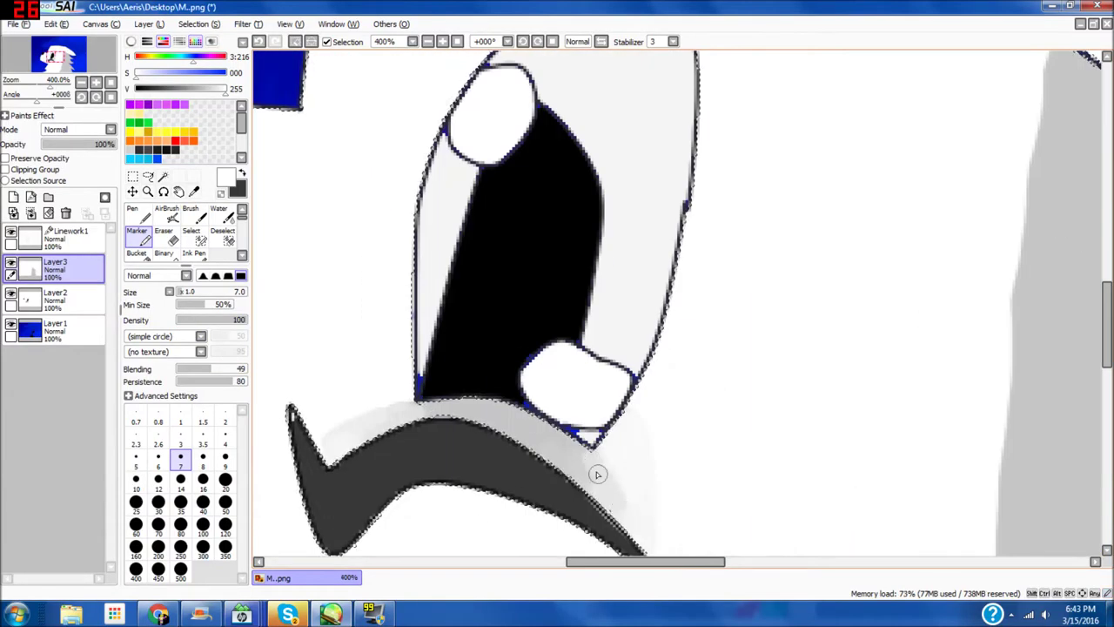
Step: Try softening the front edge of the neck shading with white Marker strokes at size 16
{"action": "scroll", "coordinate": [618, 512], "scroll_direction": "down", "scroll_amount": 3}
{"action": "left_click_drag", "start_coordinate": [766, 564], "coordinate": [777, 564]}
{"action": "left_click", "coordinate": [203, 482]}
{"action": "mouse_move", "coordinate": [748, 334]}
{"action": "left_mouse_down"}
{"action": "mouse_move", "coordinate": [721, 376]}
{"action": "mouse_move", "coordinate": [732, 385]}
{"action": "left_mouse_up"}
{"action": "left_click_drag", "start_coordinate": [745, 383], "coordinate": [728, 442]}
{"action": "left_click", "coordinate": [259, 42]}
Step: Try softening the neck shading's edge with stronger Marker blending and undo those strokes
{"action": "left_click", "coordinate": [219, 369]}
{"action": "left_click_drag", "start_coordinate": [755, 369], "coordinate": [719, 442]}
{"action": "left_click_drag", "start_coordinate": [738, 421], "coordinate": [727, 500]}
{"action": "scroll", "coordinate": [751, 530], "scroll_direction": "down", "scroll_amount": 1}
{"action": "scroll", "coordinate": [766, 539], "scroll_direction": "up", "scroll_amount": 1}
{"action": "left_click_drag", "start_coordinate": [1107, 287], "coordinate": [1107, 334]}
{"action": "left_click", "coordinate": [258, 42]}
{"action": "left_click", "coordinate": [258, 42]}
Step: Soften the front edge of the neck shading from ear to chest with the white Marker at size 20 and blending 100
{"action": "left_click", "coordinate": [224, 479]}
{"action": "mouse_move", "coordinate": [699, 168]}
{"action": "left_mouse_down"}
{"action": "mouse_move", "coordinate": [684, 336]}
{"action": "mouse_move", "coordinate": [623, 535]}
{"action": "mouse_move", "coordinate": [647, 513]}
{"action": "mouse_move", "coordinate": [701, 308]}
{"action": "mouse_move", "coordinate": [731, 251]}
{"action": "mouse_move", "coordinate": [735, 194]}
{"action": "left_mouse_up"}
{"action": "left_click", "coordinate": [243, 368]}
{"action": "left_click_drag", "start_coordinate": [711, 390], "coordinate": [687, 528]}
{"action": "mouse_move", "coordinate": [701, 189]}
{"action": "left_mouse_down"}
{"action": "mouse_move", "coordinate": [708, 313]}
{"action": "mouse_move", "coordinate": [677, 491]}
{"action": "left_mouse_up"}
{"action": "left_click_drag", "start_coordinate": [693, 393], "coordinate": [695, 230]}
{"action": "left_click_drag", "start_coordinate": [633, 572], "coordinate": [648, 571]}
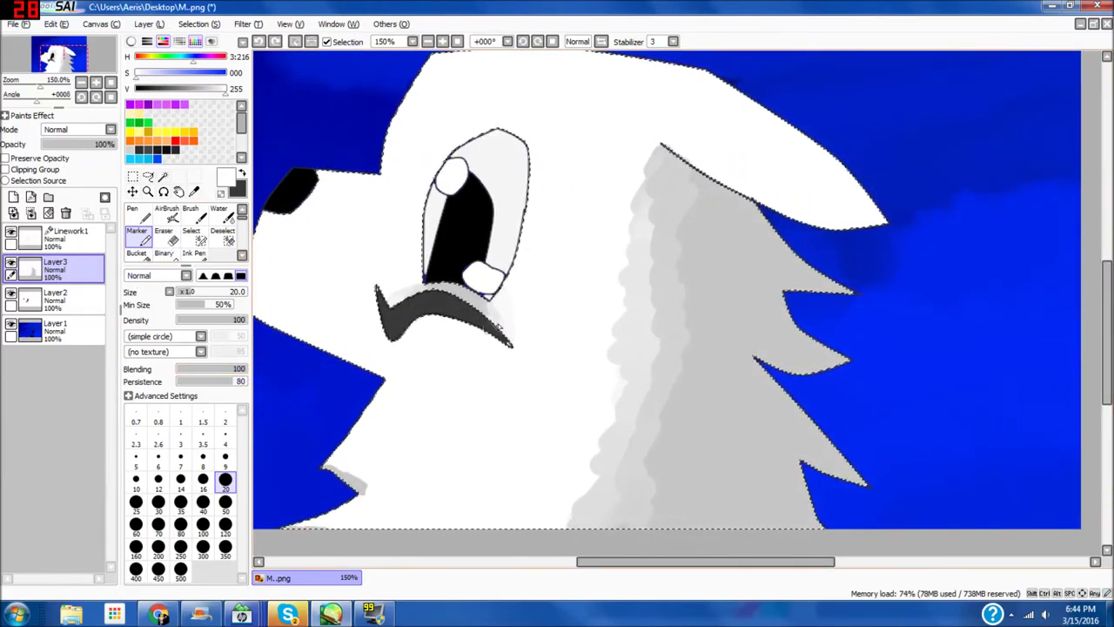
Step: Soften the front edge of the neck shading down to the chest with more white Marker strokes at size 20 and blending 100
{"action": "scroll", "coordinate": [592, 241], "scroll_direction": "up", "scroll_amount": 4}
{"action": "scroll", "coordinate": [622, 415], "scroll_direction": "down", "scroll_amount": 10}
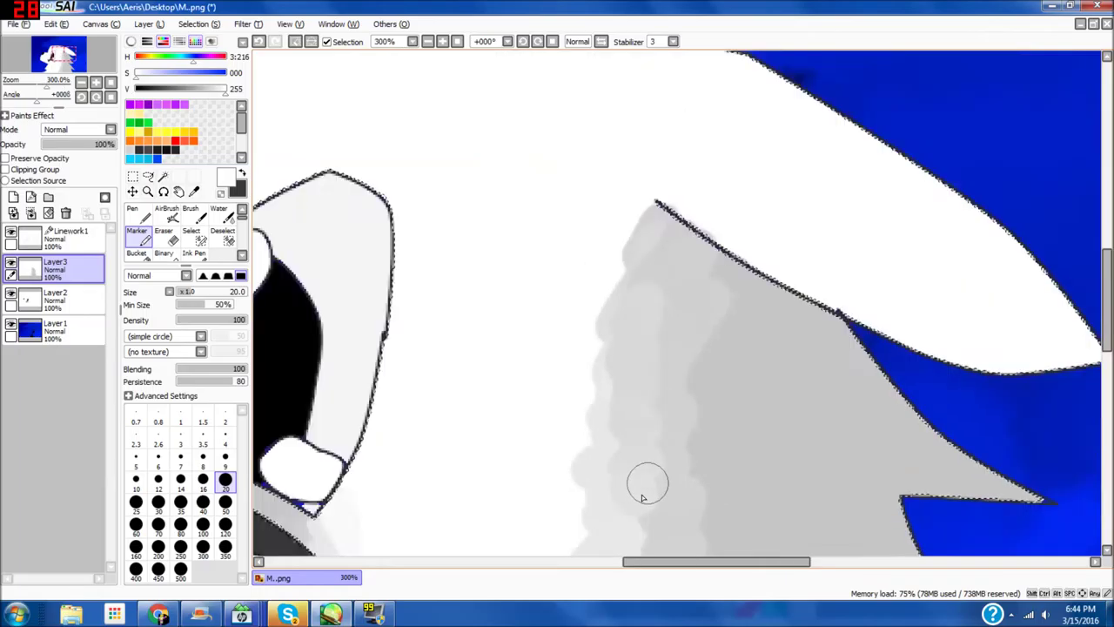
{"action": "scroll", "coordinate": [629, 363], "scroll_direction": "up", "scroll_amount": 6}
{"action": "scroll", "coordinate": [607, 414], "scroll_direction": "up", "scroll_amount": 3}
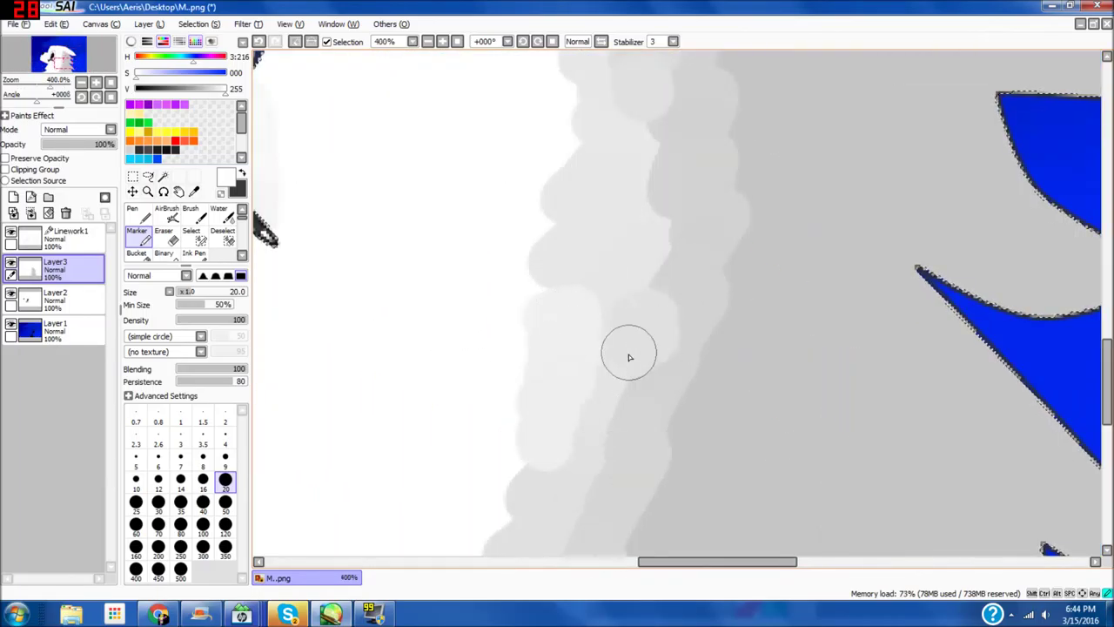
{"action": "scroll", "coordinate": [723, 444], "scroll_direction": "down", "scroll_amount": 5}
{"action": "scroll", "coordinate": [618, 522], "scroll_direction": "up", "scroll_amount": 5}
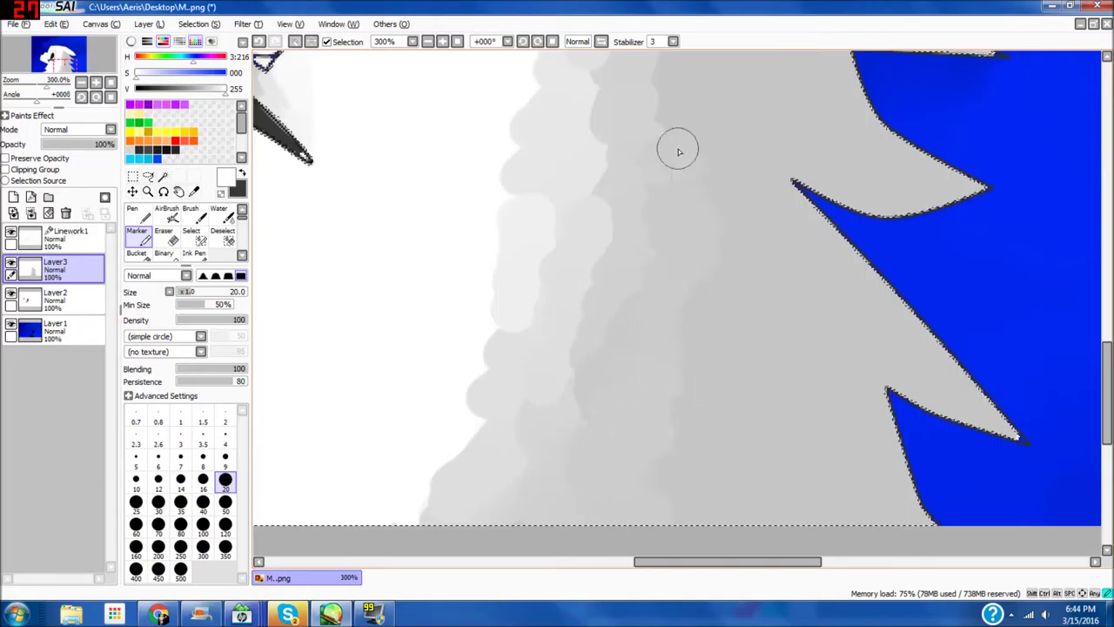
{"action": "mouse_move", "coordinate": [542, 238]}
{"action": "left_mouse_down"}
{"action": "mouse_move", "coordinate": [523, 335]}
{"action": "mouse_move", "coordinate": [541, 192]}
{"action": "mouse_move", "coordinate": [543, 338]}
{"action": "mouse_move", "coordinate": [407, 525]}
{"action": "mouse_move", "coordinate": [406, 508]}
{"action": "mouse_move", "coordinate": [492, 498]}
{"action": "mouse_move", "coordinate": [547, 319]}
{"action": "left_mouse_up"}
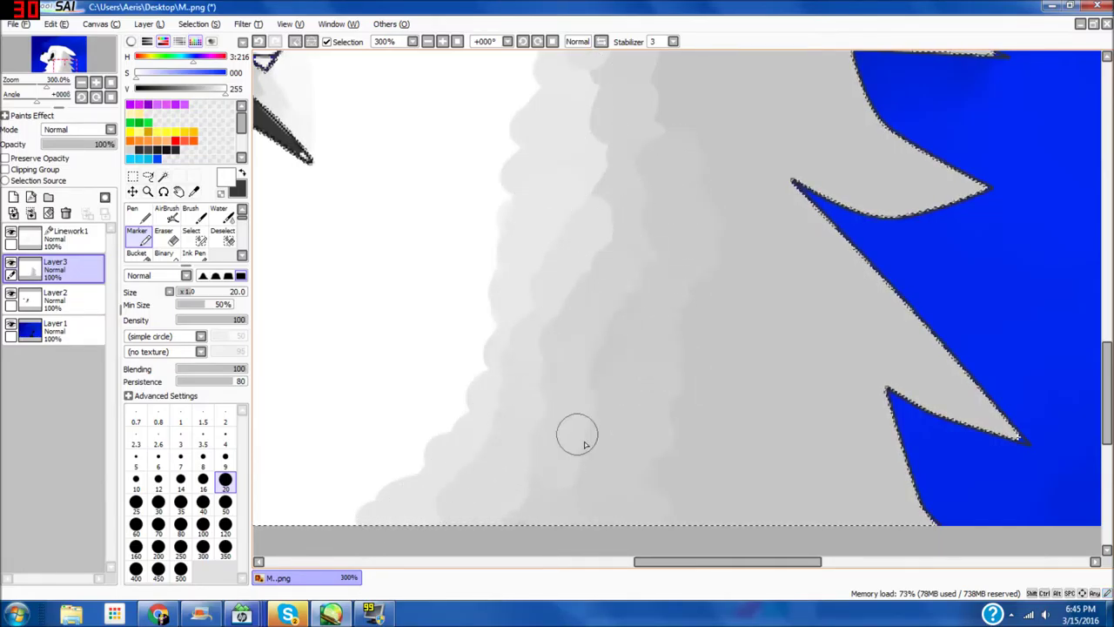
Step: Shade the lower parts of the back-of-neck fur tufts in grey of value 164 using the Marker at blending 68
{"action": "left_click", "coordinate": [225, 370]}
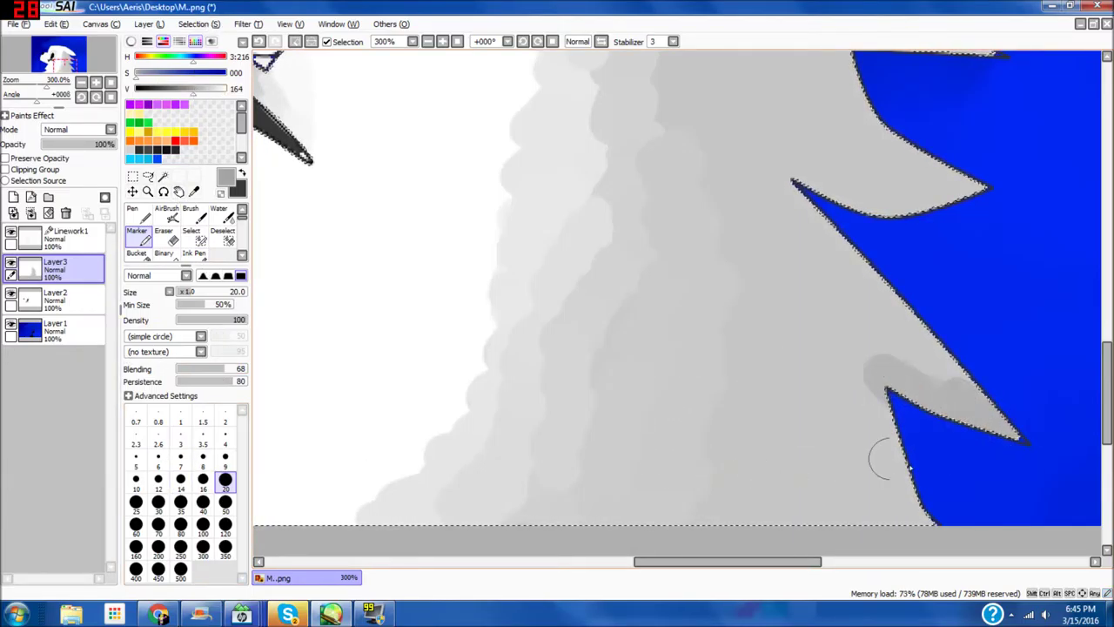
{"action": "scroll", "coordinate": [879, 459], "scroll_direction": "down", "scroll_amount": 2}
{"action": "left_click_drag", "start_coordinate": [932, 422], "coordinate": [893, 414]}
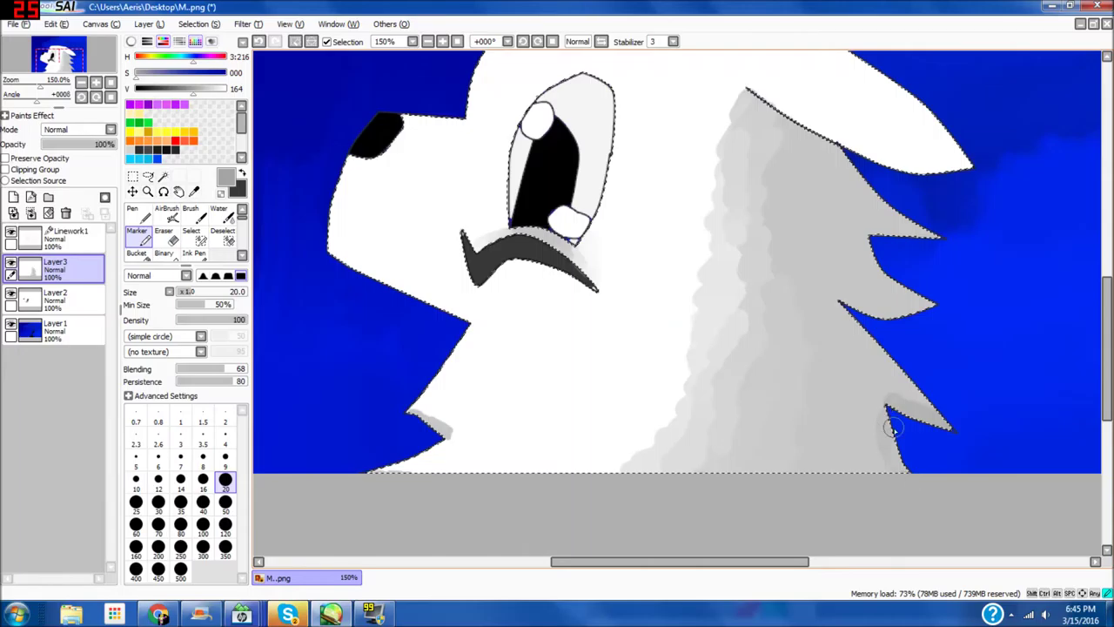
{"action": "scroll", "coordinate": [882, 303], "scroll_direction": "up", "scroll_amount": 3}
{"action": "mouse_move", "coordinate": [894, 343]}
{"action": "left_mouse_down"}
{"action": "mouse_move", "coordinate": [840, 316]}
{"action": "mouse_move", "coordinate": [880, 325]}
{"action": "left_mouse_up"}
{"action": "scroll", "coordinate": [881, 326], "scroll_direction": "down", "scroll_amount": 4}
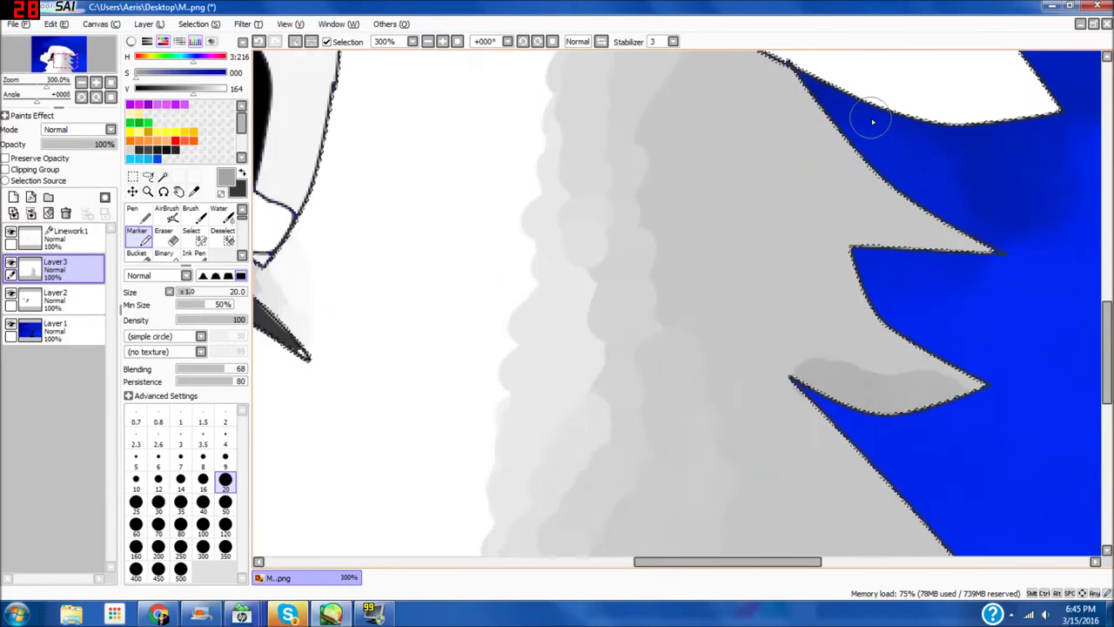
{"action": "scroll", "coordinate": [866, 261], "scroll_direction": "up", "scroll_amount": 1}
{"action": "scroll", "coordinate": [781, 256], "scroll_direction": "up", "scroll_amount": 2}
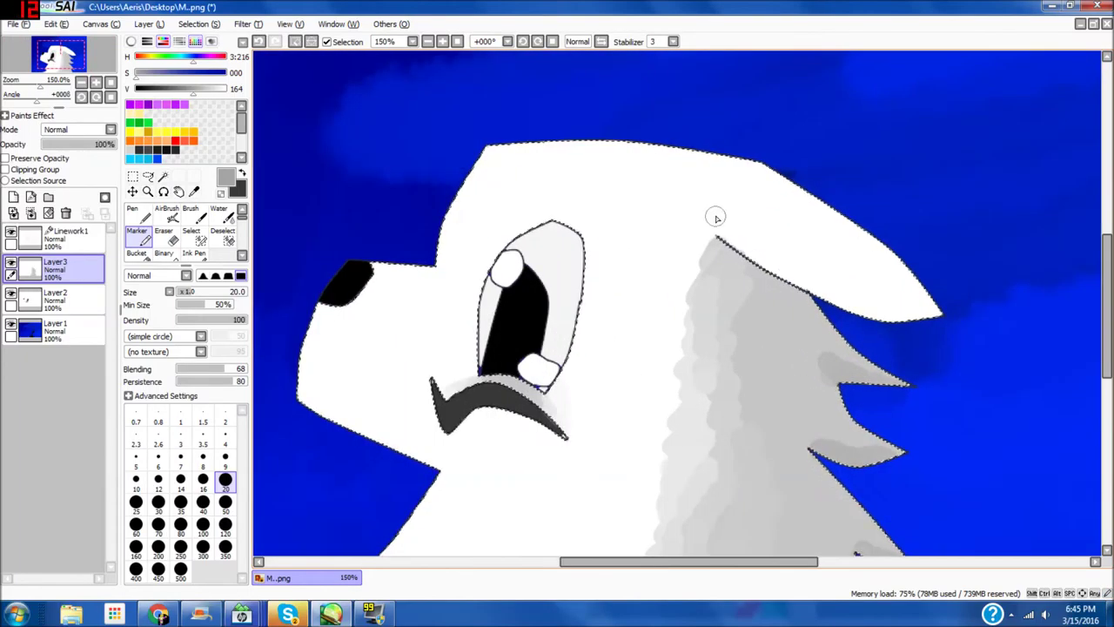
Step: Darken the edge of the small chest tuft with the same grey Marker
{"action": "scroll", "coordinate": [631, 418], "scroll_direction": "down", "scroll_amount": 3}
{"action": "scroll", "coordinate": [661, 256], "scroll_direction": "up", "scroll_amount": 6}
{"action": "scroll", "coordinate": [671, 268], "scroll_direction": "down", "scroll_amount": 4}
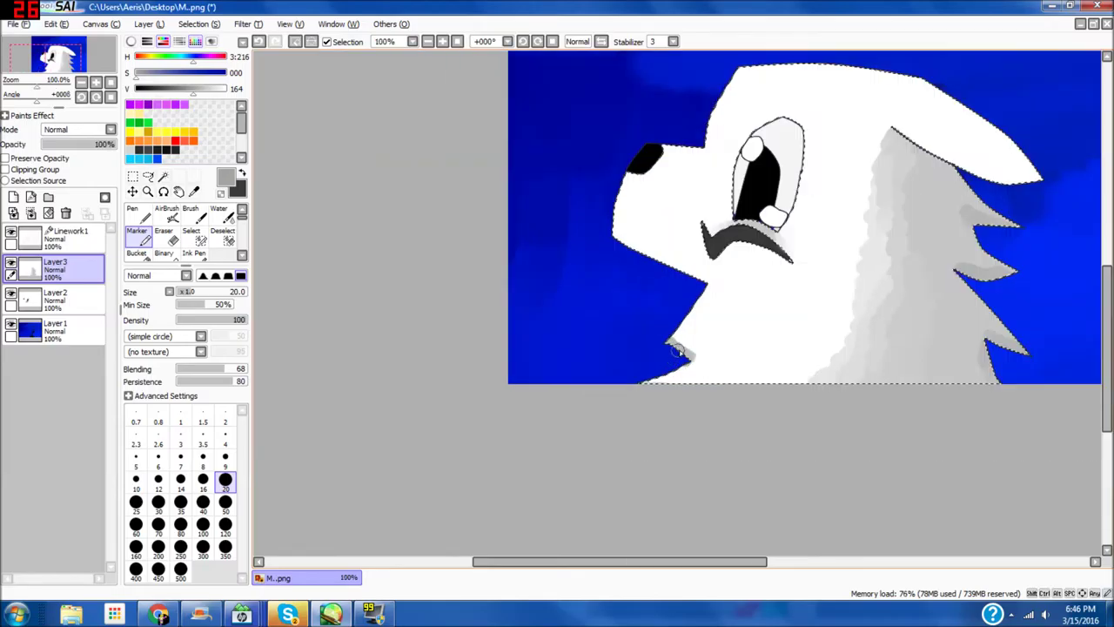
{"action": "scroll", "coordinate": [552, 252], "scroll_direction": "up", "scroll_amount": 5}
{"action": "left_click_drag", "start_coordinate": [642, 411], "coordinate": [665, 418]}
{"action": "scroll", "coordinate": [651, 427], "scroll_direction": "down", "scroll_amount": 5}
Step: Try shading beneath the jaw in two tones of grey and undo the strokes
{"action": "scroll", "coordinate": [604, 239], "scroll_direction": "up", "scroll_amount": 2}
{"action": "mouse_move", "coordinate": [558, 315]}
{"action": "left_mouse_down"}
{"action": "mouse_move", "coordinate": [565, 338]}
{"action": "mouse_move", "coordinate": [596, 350]}
{"action": "left_mouse_up"}
{"action": "left_click", "coordinate": [258, 43]}
{"action": "left_click", "coordinate": [204, 89]}
{"action": "mouse_move", "coordinate": [740, 412]}
{"action": "left_mouse_down"}
{"action": "mouse_move", "coordinate": [610, 355]}
{"action": "mouse_move", "coordinate": [690, 397]}
{"action": "left_mouse_up"}
{"action": "scroll", "coordinate": [613, 369], "scroll_direction": "down", "scroll_amount": 4}
{"action": "left_click", "coordinate": [259, 41]}
Step: Shade the corner beneath the jaw in a lighter grey and set the colour's value to 206
{"action": "scroll", "coordinate": [609, 364], "scroll_direction": "up", "scroll_amount": 7}
{"action": "left_click", "coordinate": [221, 88]}
{"action": "scroll", "coordinate": [709, 252], "scroll_direction": "down", "scroll_amount": 3}
{"action": "scroll", "coordinate": [799, 390], "scroll_direction": "up", "scroll_amount": 3}
{"action": "mouse_move", "coordinate": [818, 392]}
{"action": "left_mouse_down"}
{"action": "mouse_move", "coordinate": [808, 364]}
{"action": "mouse_move", "coordinate": [756, 354]}
{"action": "mouse_move", "coordinate": [838, 386]}
{"action": "mouse_move", "coordinate": [812, 375]}
{"action": "mouse_move", "coordinate": [851, 368]}
{"action": "left_mouse_up"}
{"action": "left_click", "coordinate": [208, 88]}
{"action": "scroll", "coordinate": [771, 470], "scroll_direction": "down", "scroll_amount": 6}
{"action": "left_click_drag", "start_coordinate": [735, 562], "coordinate": [799, 570]}
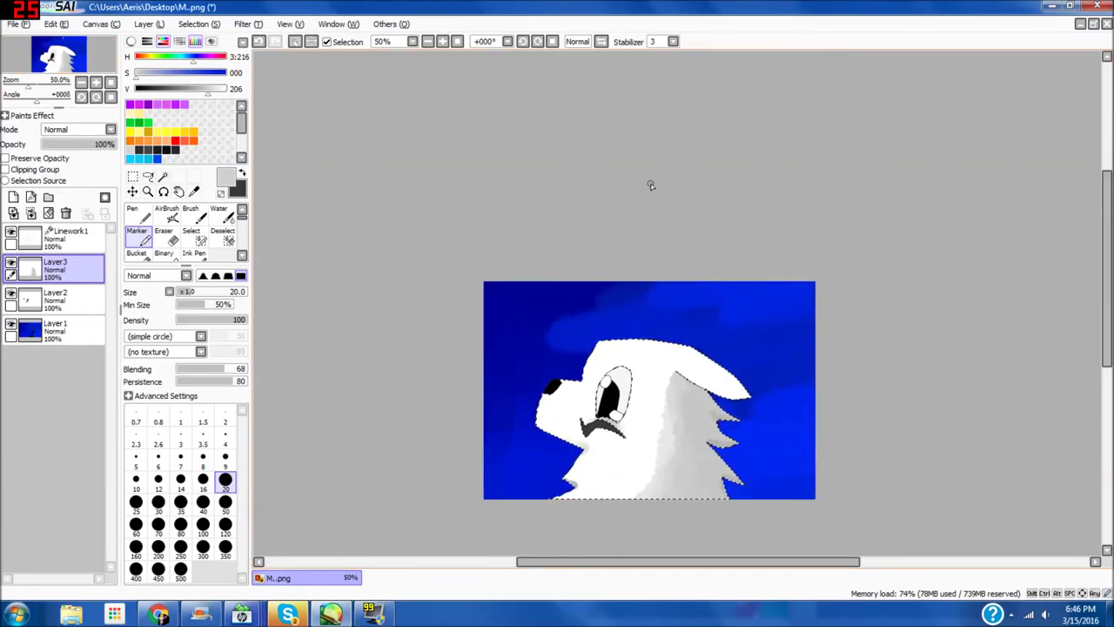
Step: Make Layer1 active, choose white with the Pen, and clear the selection
{"action": "scroll", "coordinate": [575, 300], "scroll_direction": "up", "scroll_amount": 2}
{"action": "left_click", "coordinate": [75, 334]}
{"action": "left_click", "coordinate": [225, 89]}
{"action": "left_click", "coordinate": [138, 215]}
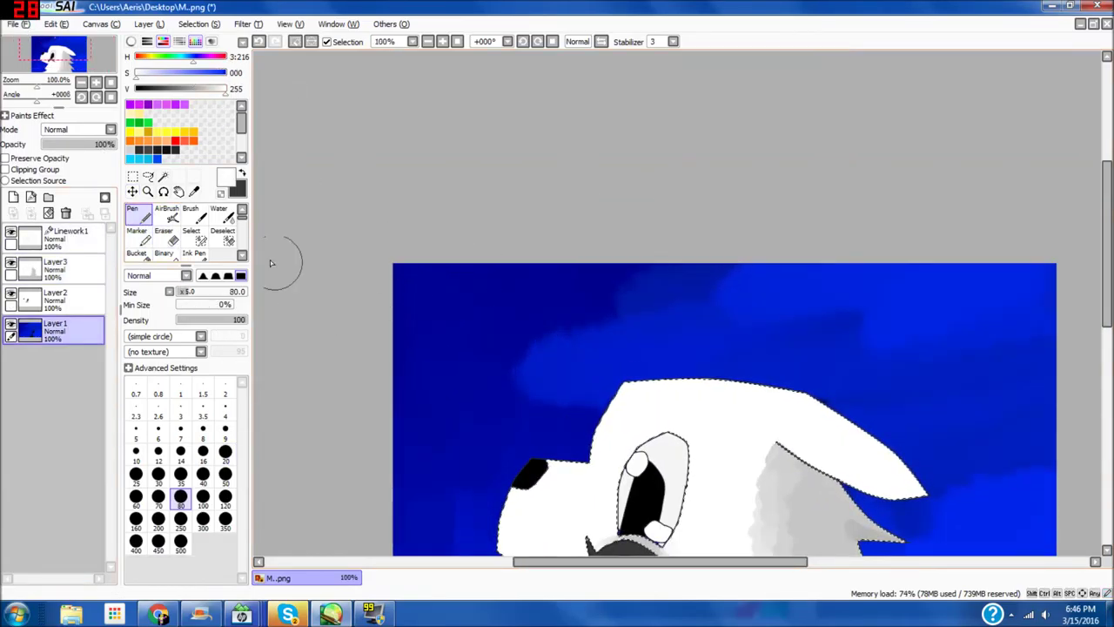
{"action": "left_click", "coordinate": [296, 43]}
Step: Paint a white star in the dark sky above the nose and set the Pen size to 10
{"action": "left_click", "coordinate": [453, 324]}
{"action": "left_click", "coordinate": [259, 43]}
{"action": "left_click", "coordinate": [180, 387]}
{"action": "left_click", "coordinate": [181, 432]}
{"action": "left_click", "coordinate": [441, 316]}
{"action": "scroll", "coordinate": [426, 312], "scroll_direction": "down", "scroll_amount": 2}
{"action": "scroll", "coordinate": [683, 351], "scroll_direction": "up", "scroll_amount": 2}
{"action": "left_click", "coordinate": [678, 348]}
{"action": "left_click", "coordinate": [203, 433]}
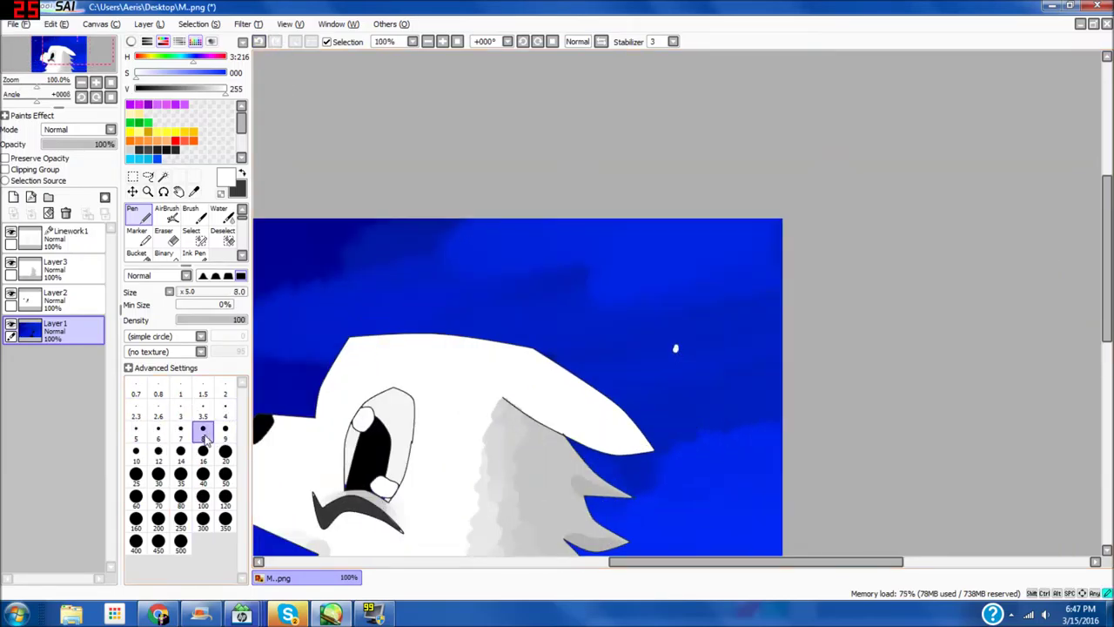
{"action": "left_click", "coordinate": [180, 432]}
{"action": "left_click", "coordinate": [136, 454]}
Step: Try scattering white stars across the sky on both sides of the head and undo them
{"action": "scroll", "coordinate": [657, 465], "scroll_direction": "down", "scroll_amount": 3}
{"action": "scroll", "coordinate": [655, 518], "scroll_direction": "up", "scroll_amount": 2}
{"action": "left_click", "coordinate": [694, 492]}
{"action": "left_click", "coordinate": [315, 489]}
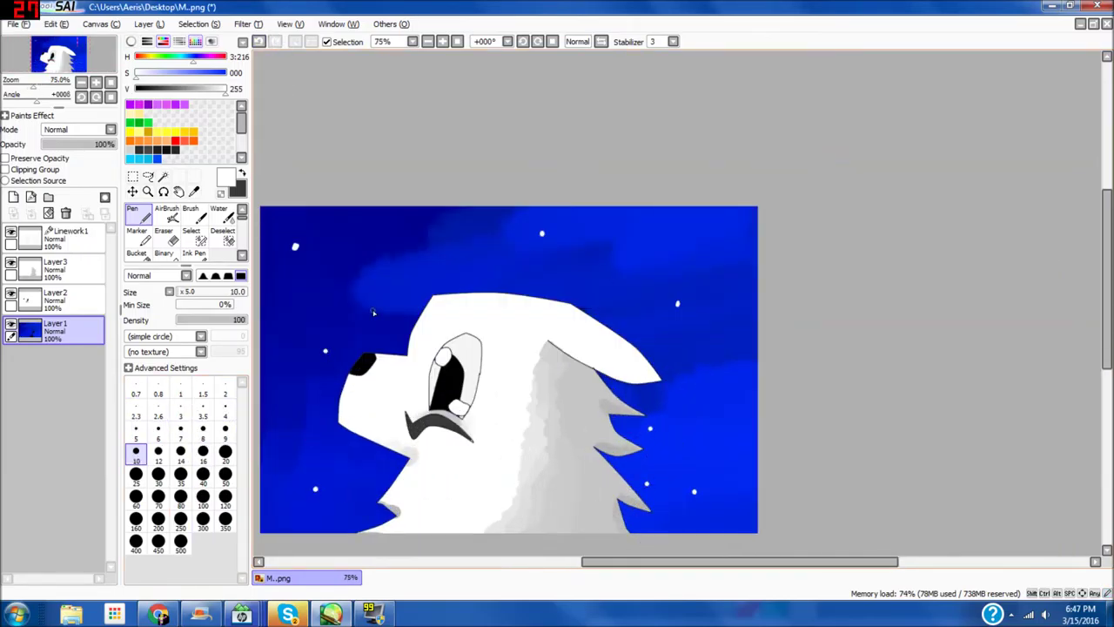
{"action": "key", "text": "ctrl+z"}
{"action": "key", "text": "ctrl+z"}
{"action": "key", "text": "ctrl+z"}
{"action": "key", "text": "ctrl+z"}
{"action": "key", "text": "ctrl+z"}
{"action": "key", "text": "ctrl+z"}
{"action": "key", "text": "ctrl+z"}
{"action": "key", "text": "ctrl+z"}
{"action": "key", "text": "ctrl+z"}
Step: Dot pale blue stars in the sky above the forehead, using colour saturations of 54 and 28
{"action": "left_click", "coordinate": [155, 74]}
{"action": "left_click", "coordinate": [417, 278]}
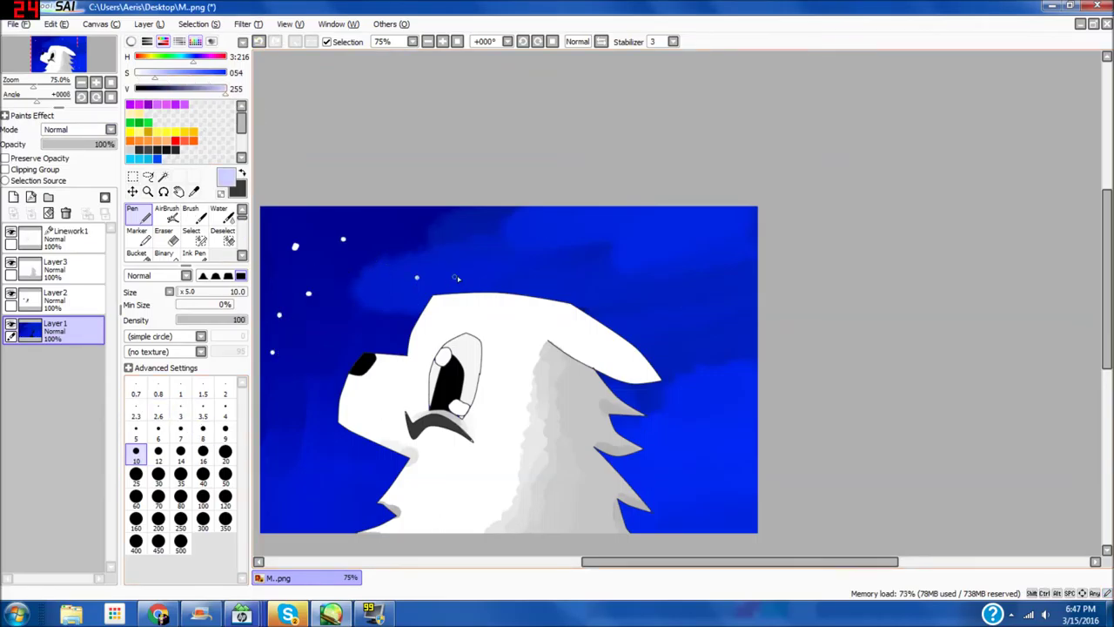
{"action": "left_click", "coordinate": [258, 42]}
{"action": "left_click", "coordinate": [145, 75]}
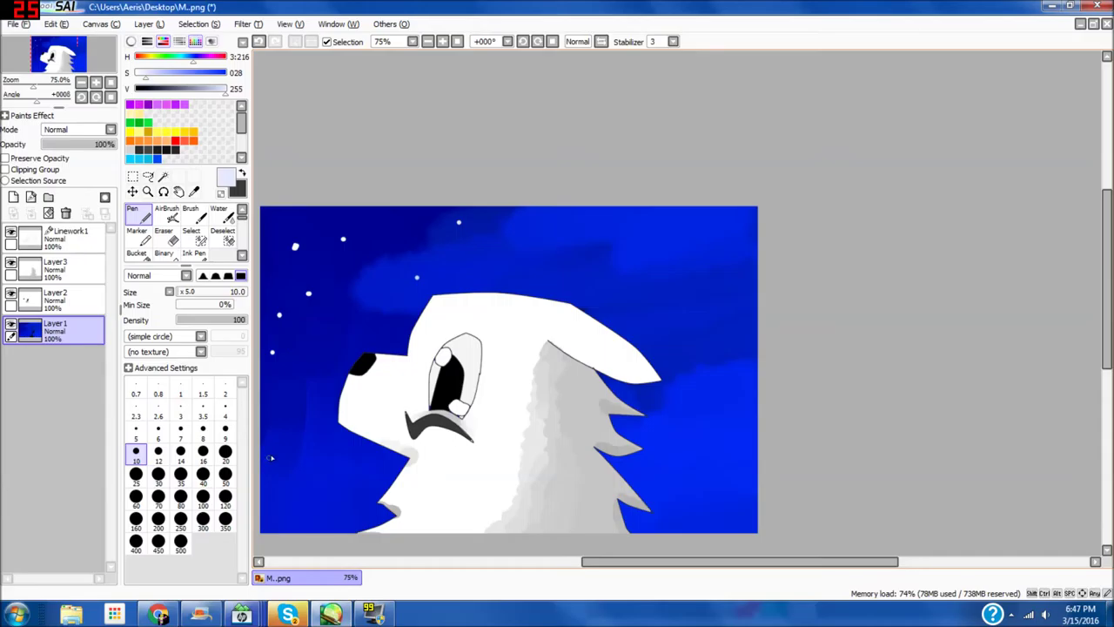
Step: Fill the dark sky around the muzzle and forehead with more white and near-white stars
{"action": "left_click", "coordinate": [137, 74]}
{"action": "left_click", "coordinate": [404, 218]}
{"action": "left_click", "coordinate": [381, 241]}
{"action": "left_click", "coordinate": [142, 74]}
{"action": "left_click", "coordinate": [387, 339]}
Step: Set the star colour's saturation to 66 and dot light blue stars in the sky below the muzzle
{"action": "left_click", "coordinate": [161, 75]}
{"action": "left_click", "coordinate": [159, 75]}
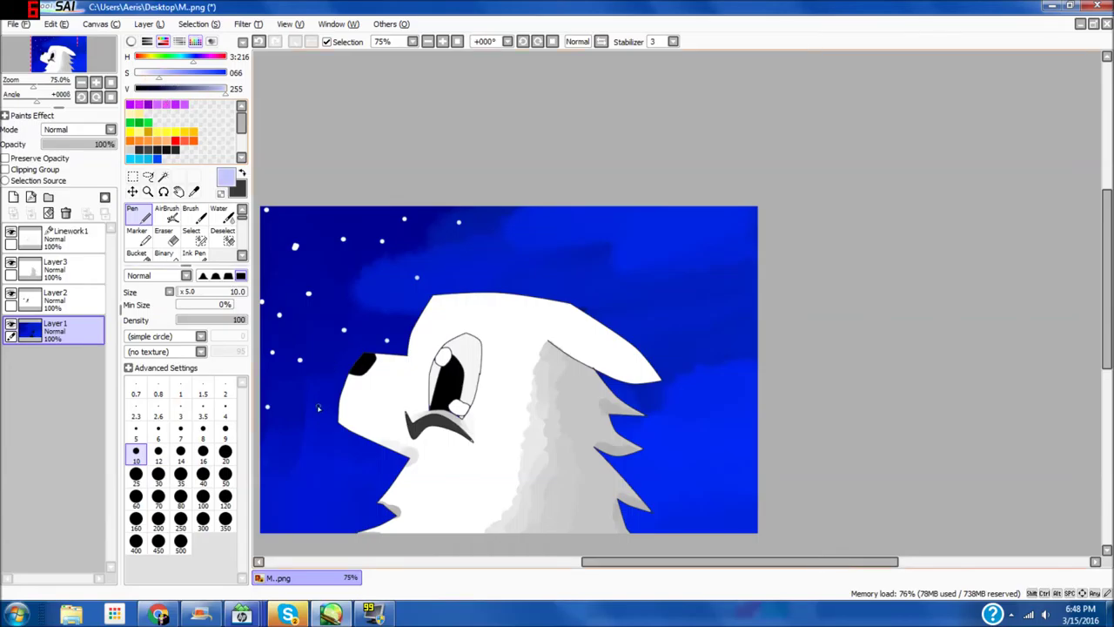
{"action": "left_click", "coordinate": [320, 415]}
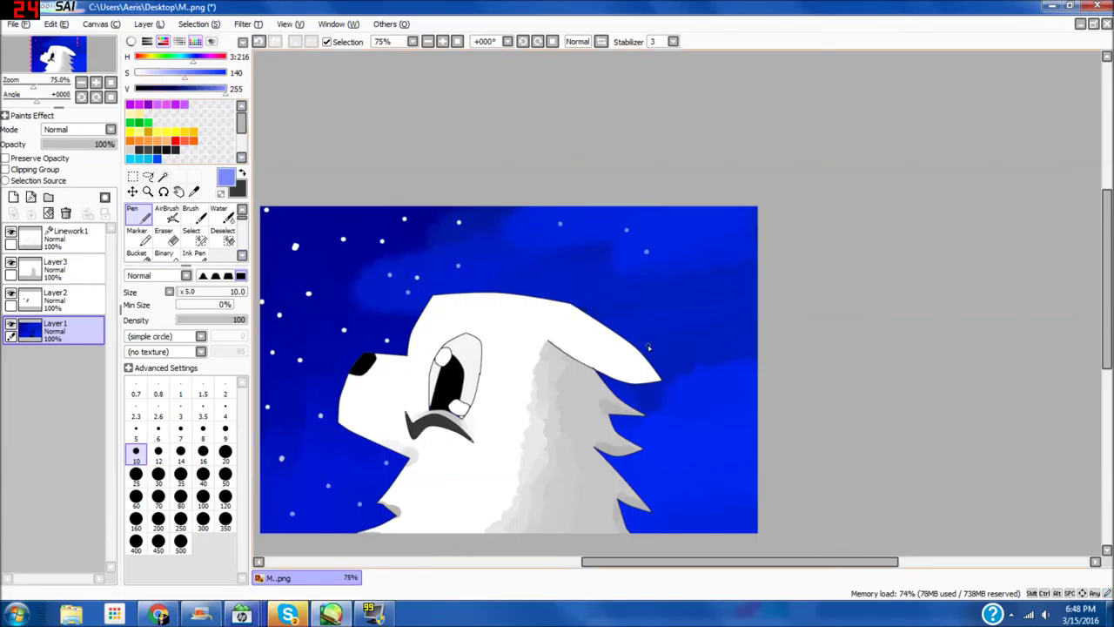
Step: Scatter dimmer, bluer stars over the brighter sky behind the ear and neck
{"action": "left_click", "coordinate": [169, 75]}
{"action": "right_click", "coordinate": [712, 402]}
{"action": "left_click", "coordinate": [646, 434]}
{"action": "right_click", "coordinate": [458, 266]}
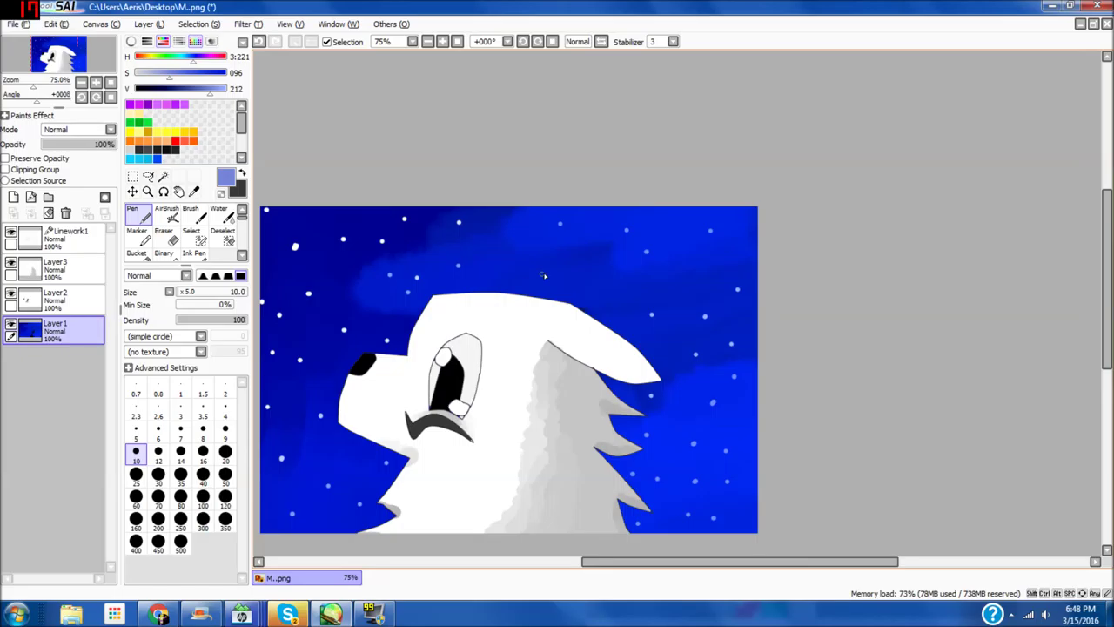
Step: Pick the pale star colour from the sky and dot bright stars just above the head and ear
{"action": "left_click", "coordinate": [459, 224], "text": "alt"}
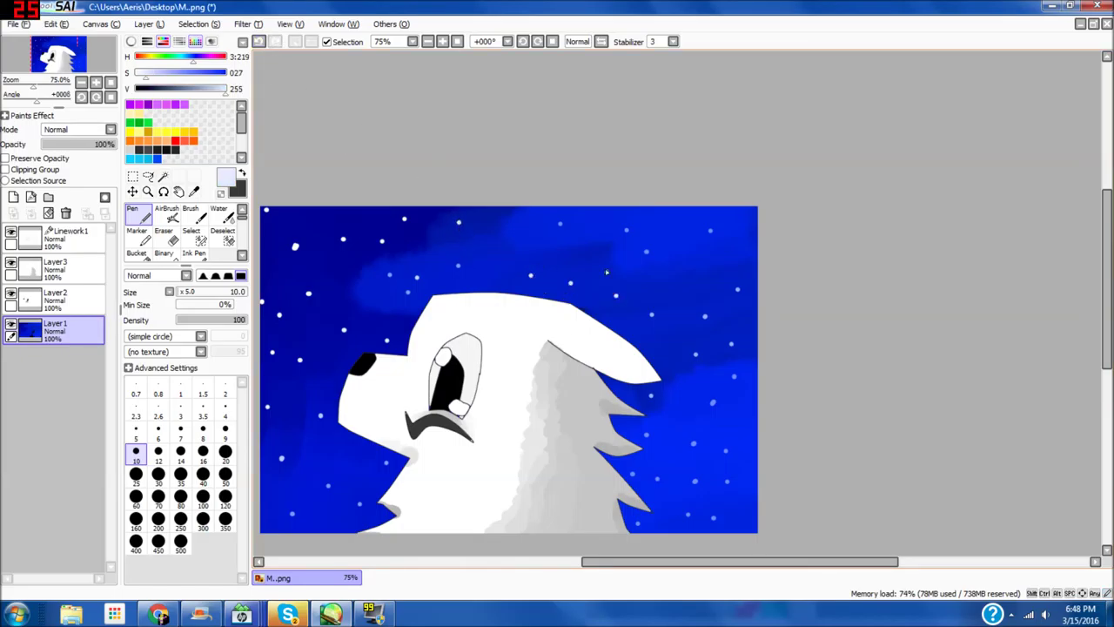
{"action": "left_click", "coordinate": [135, 74]}
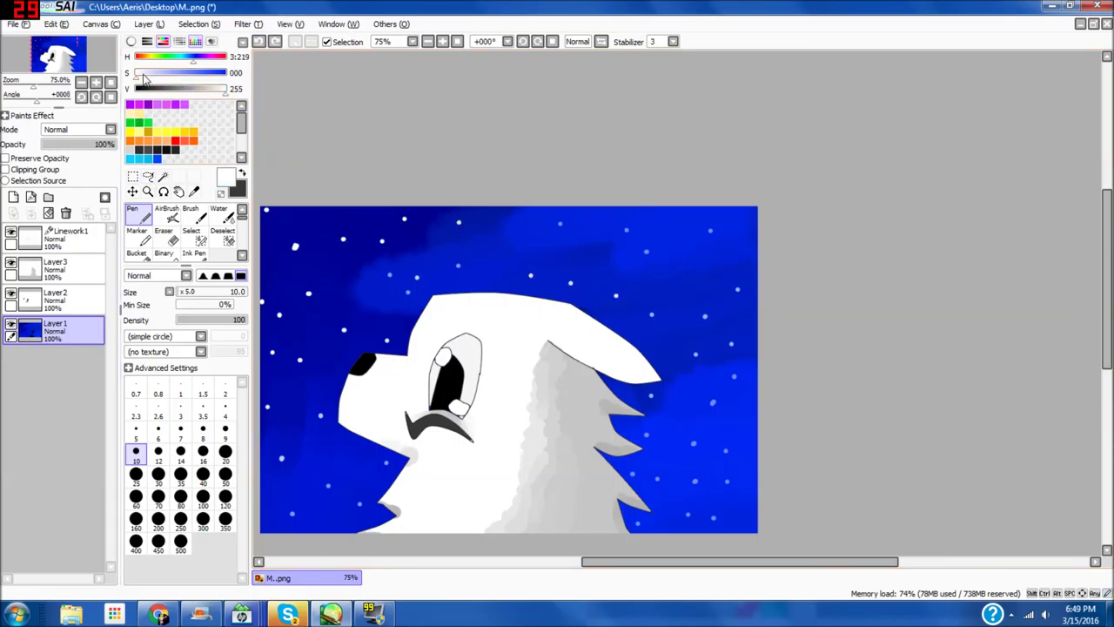
{"action": "scroll", "coordinate": [588, 292], "scroll_direction": "down", "scroll_amount": 1}
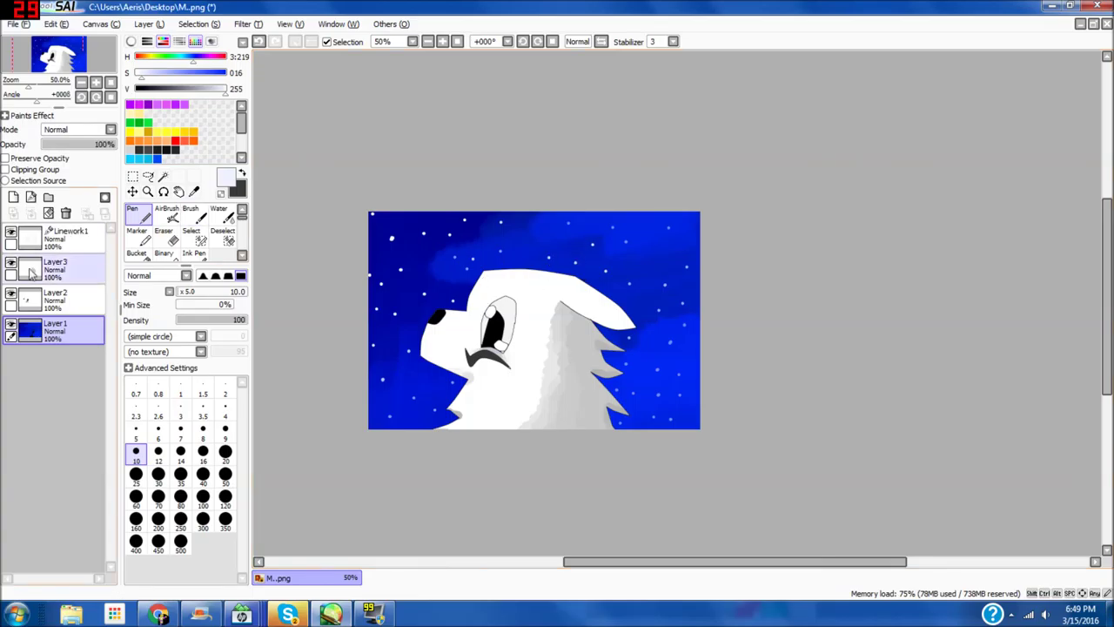
{"action": "scroll", "coordinate": [637, 411], "scroll_direction": "up", "scroll_amount": 1}
{"action": "scroll", "coordinate": [634, 410], "scroll_direction": "down", "scroll_amount": 2}
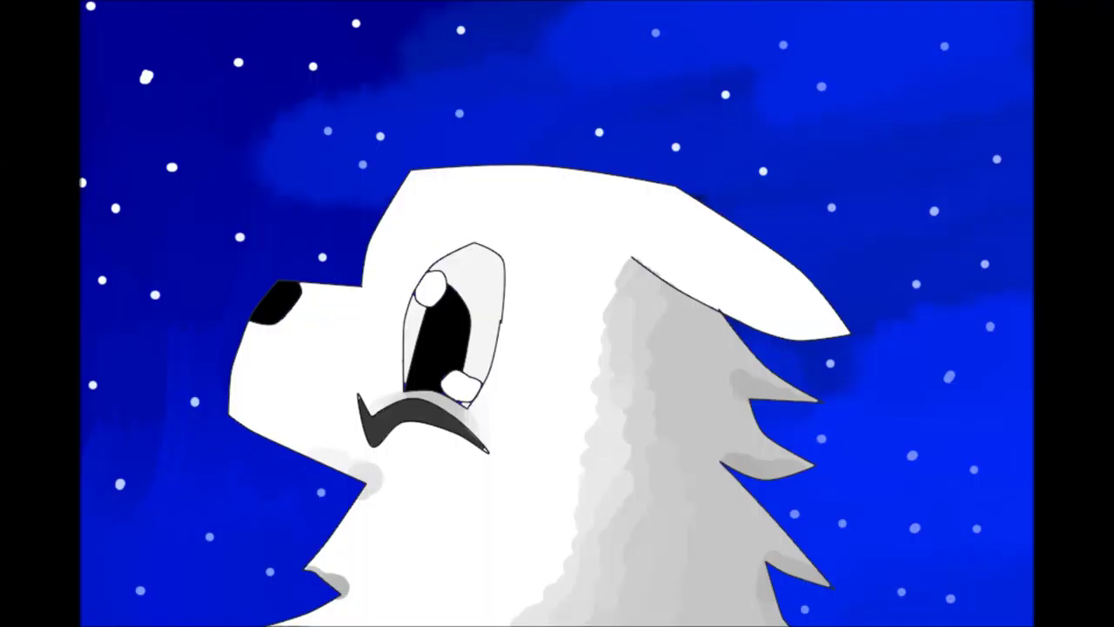